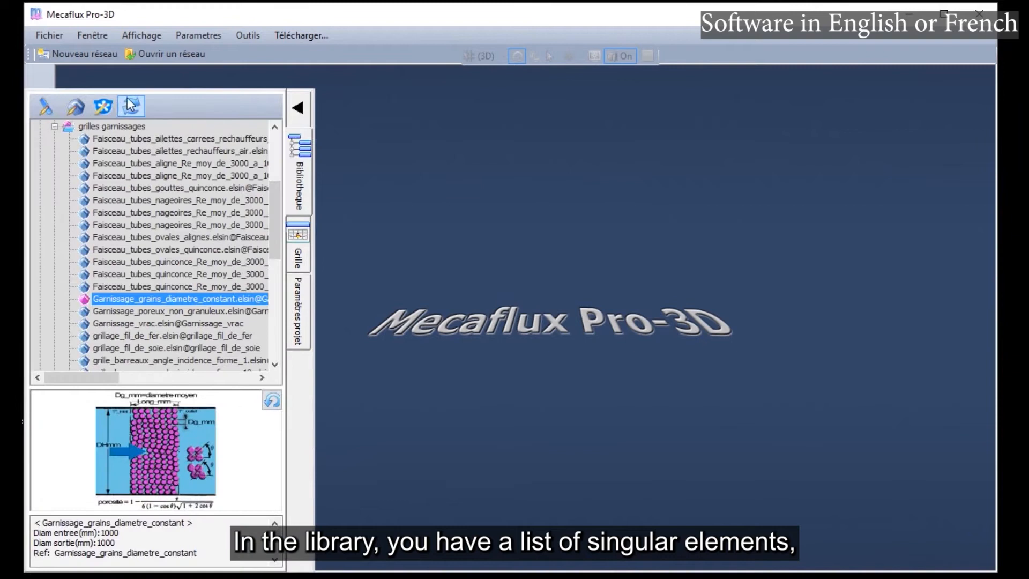
# Select Garnissage_grains_diametre_constant in the grilles garnissages folder of the library's singular elements.
pyautogui.doubleClick(67, 129)
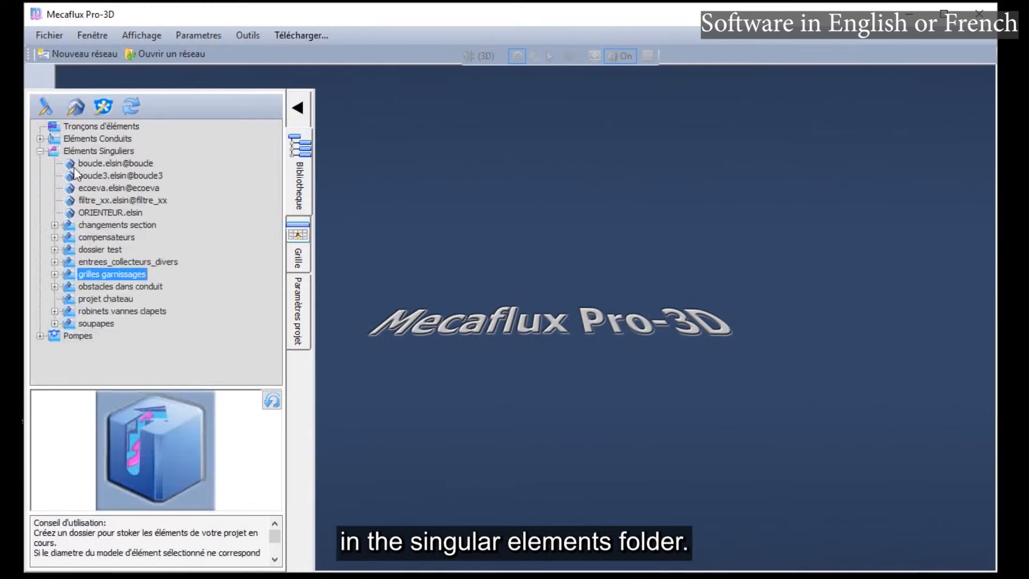
pyautogui.click(39, 152)
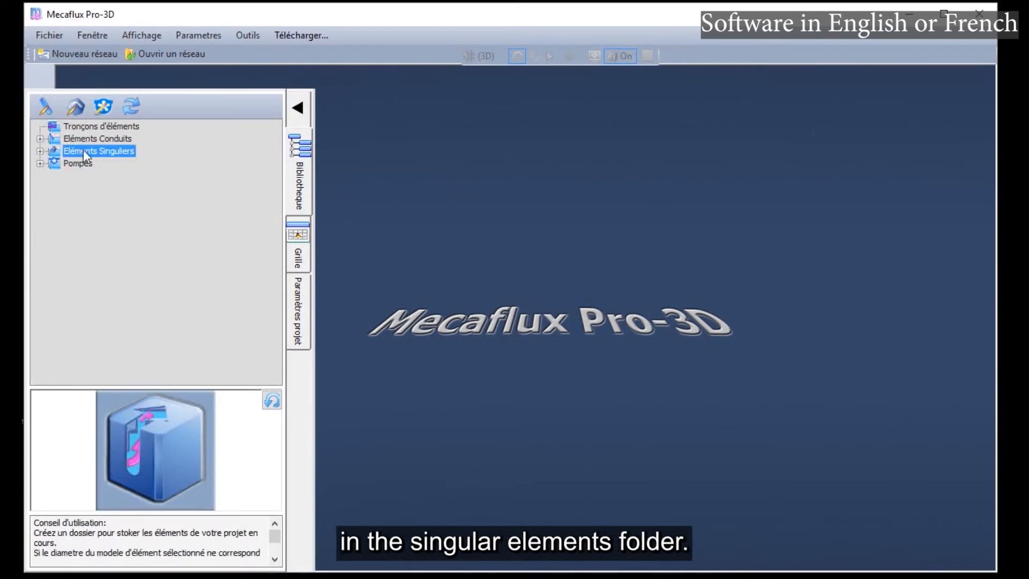
pyautogui.click(38, 152)
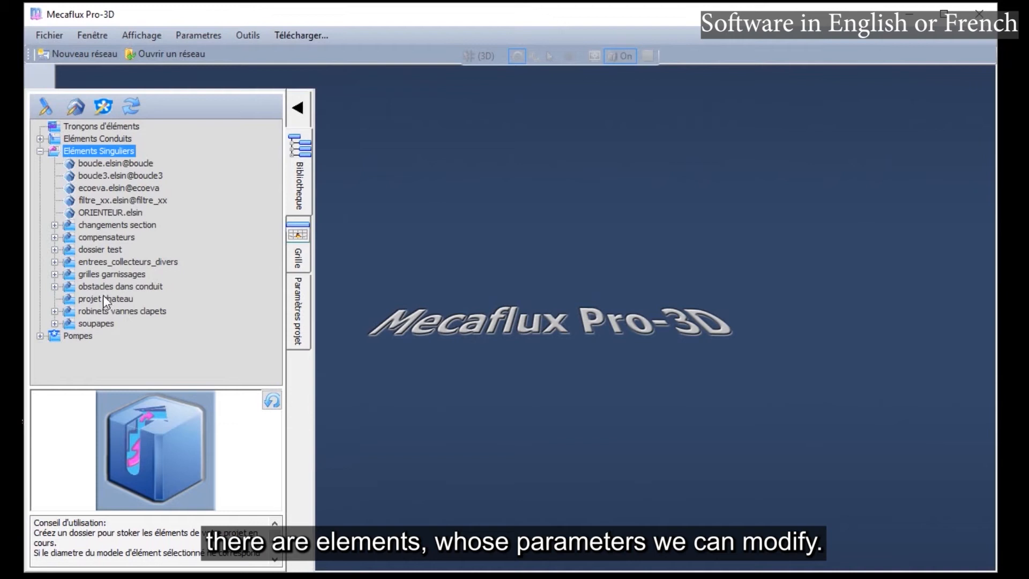
pyautogui.click(54, 275)
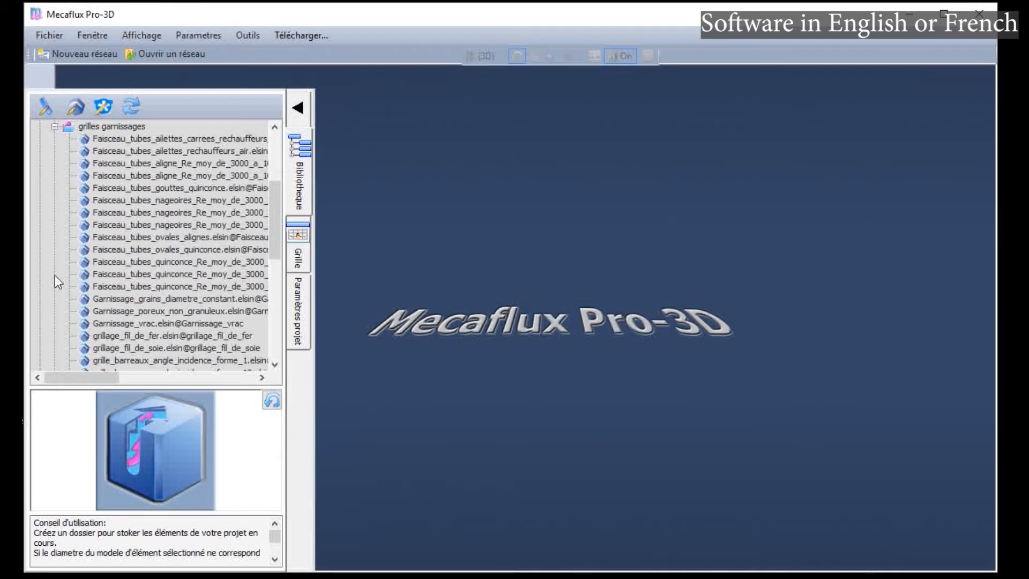
pyautogui.click(85, 127)
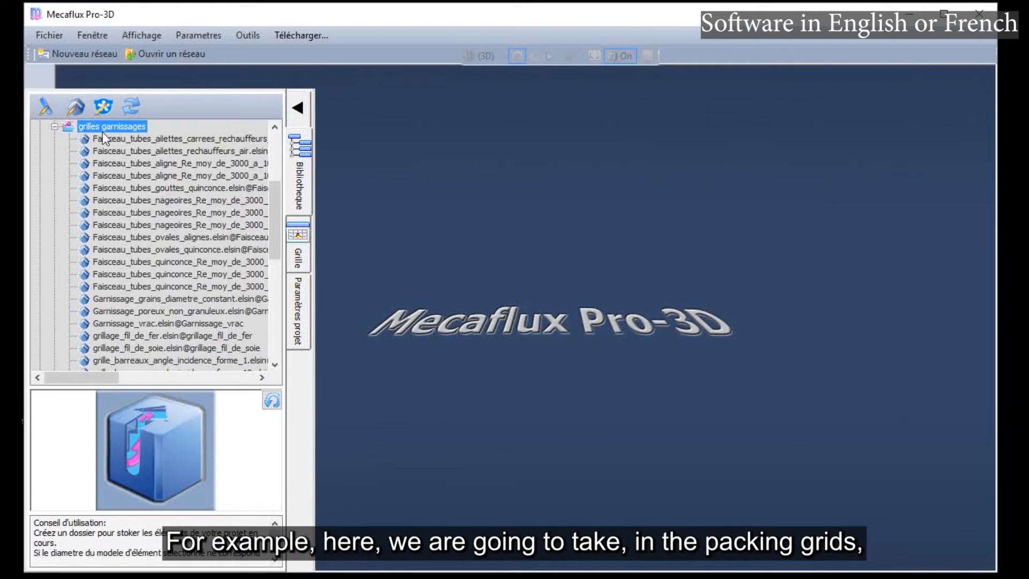
pyautogui.click(158, 298)
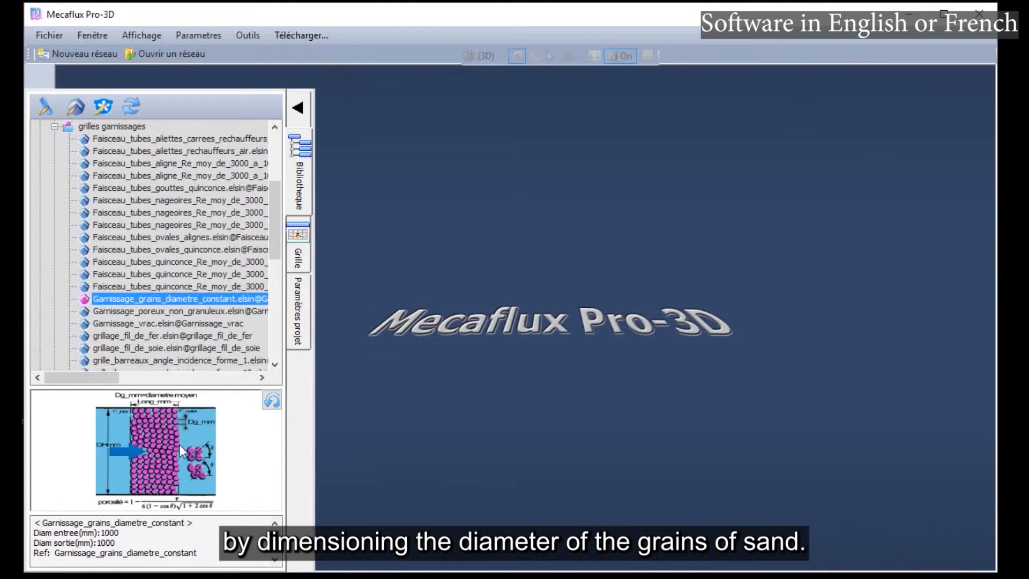
# Open the selected granular packing element for editing and reposition the editor so its parameters are fully visible.
pyautogui.rightClick(124, 300)
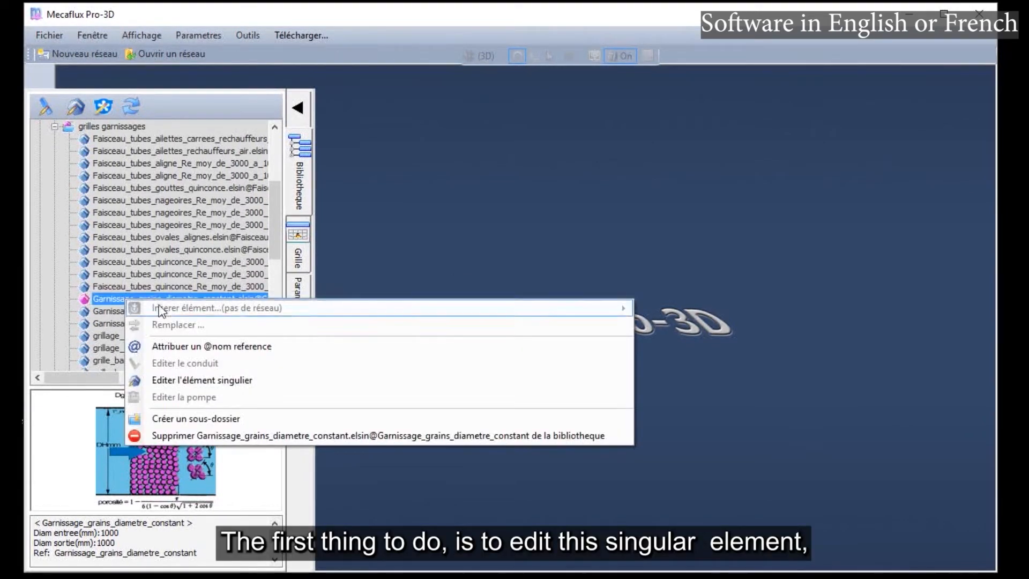
pyautogui.click(204, 381)
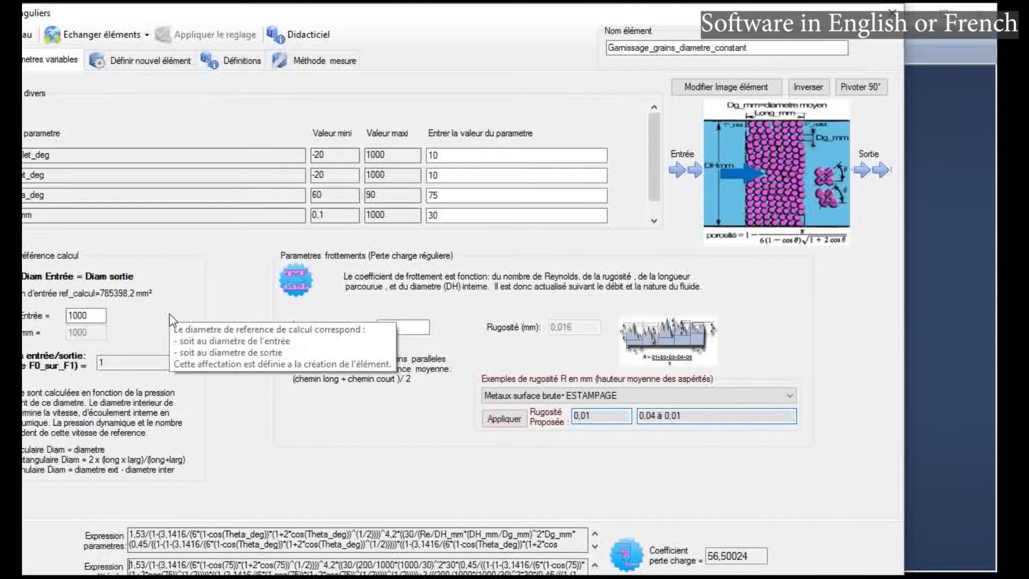
pyautogui.moveTo(177, 12); pyautogui.dragTo(278, 17)
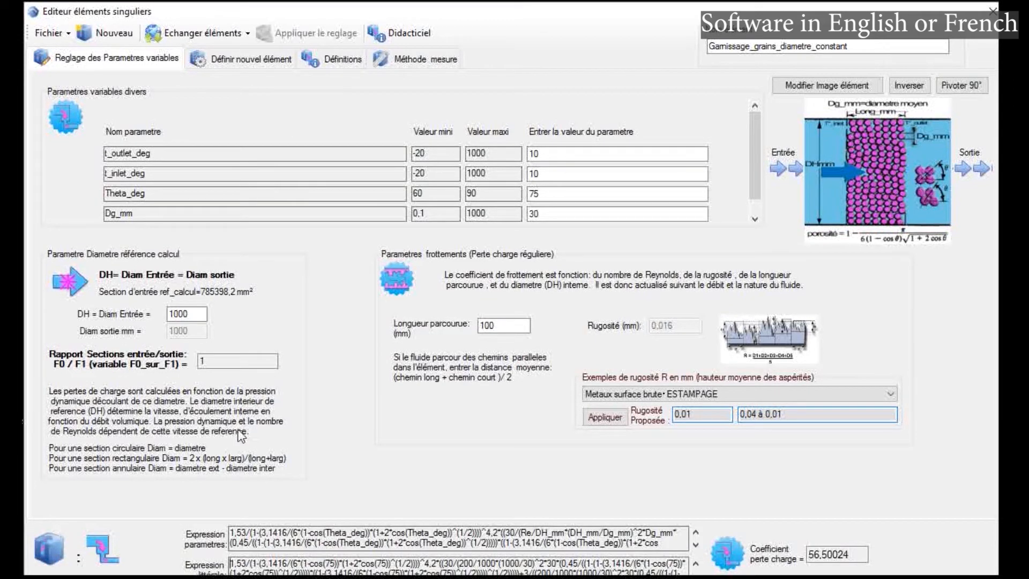
# Set the packing element's inlet reference diameter DH to 2000 mm.
pyautogui.doubleClick(197, 314)
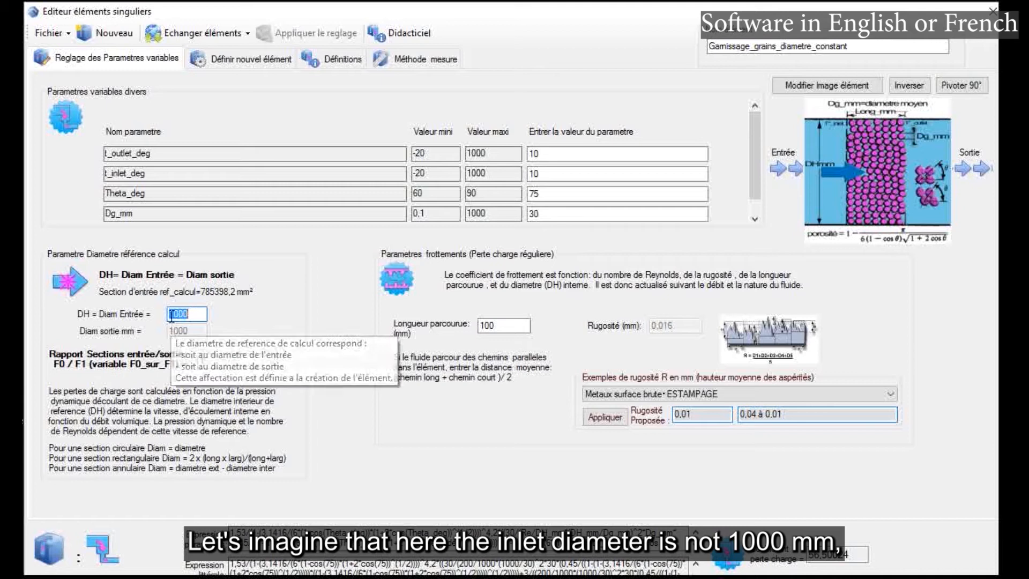
pyautogui.moveTo(175, 313); pyautogui.dragTo(163, 315)
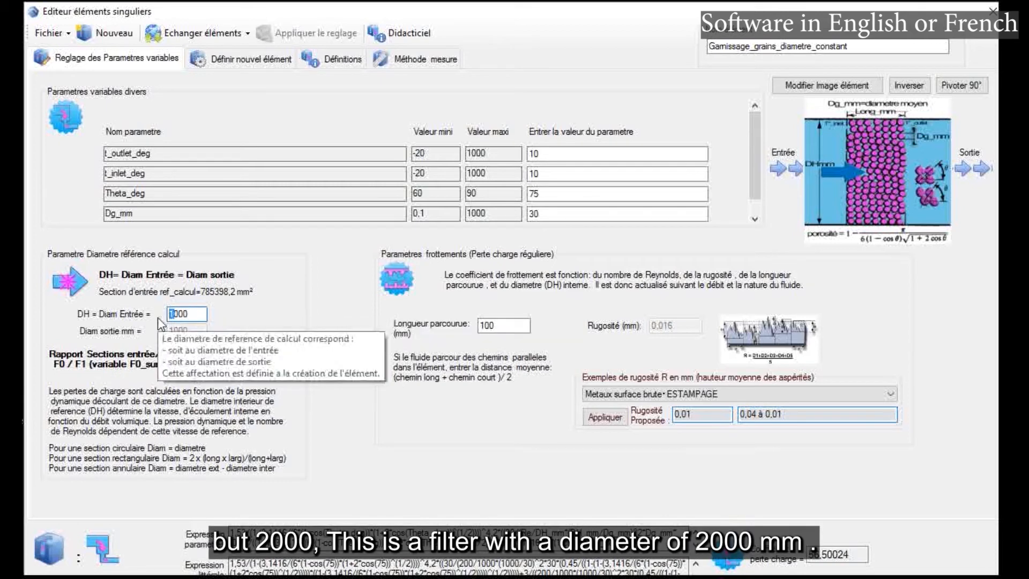
pyautogui.write('2')
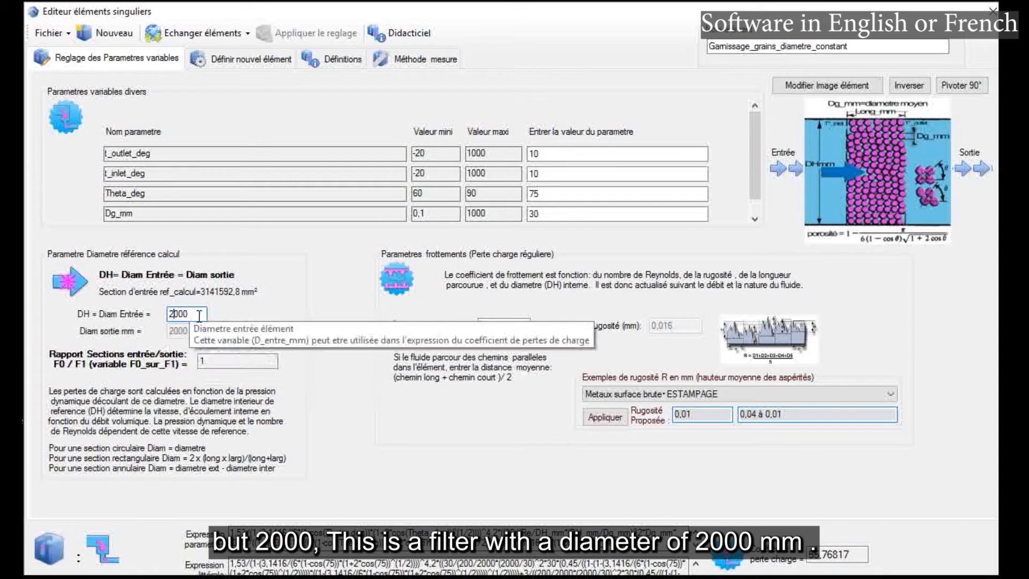
pyautogui.doubleClick(166, 315)
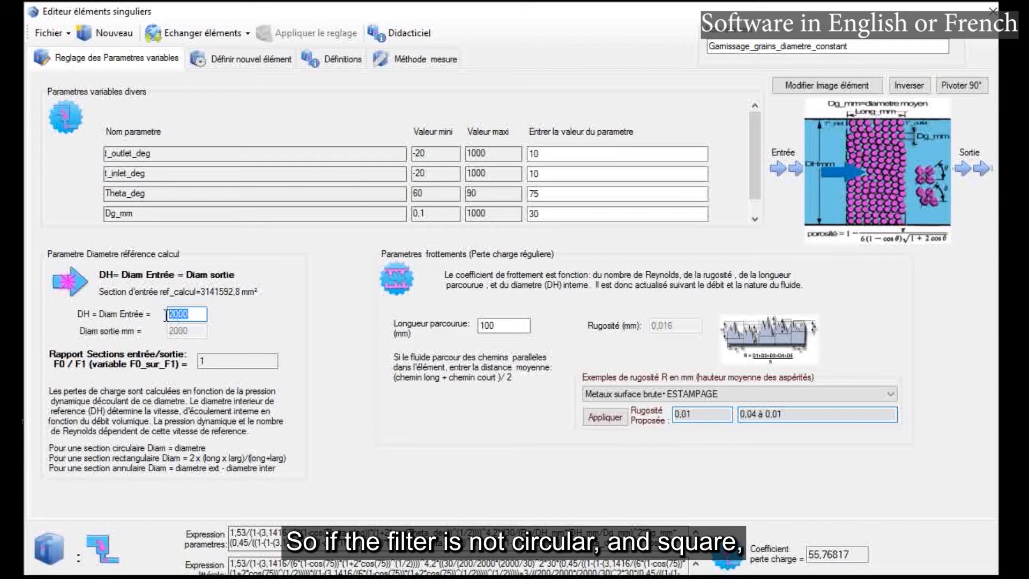
pyautogui.click(201, 315)
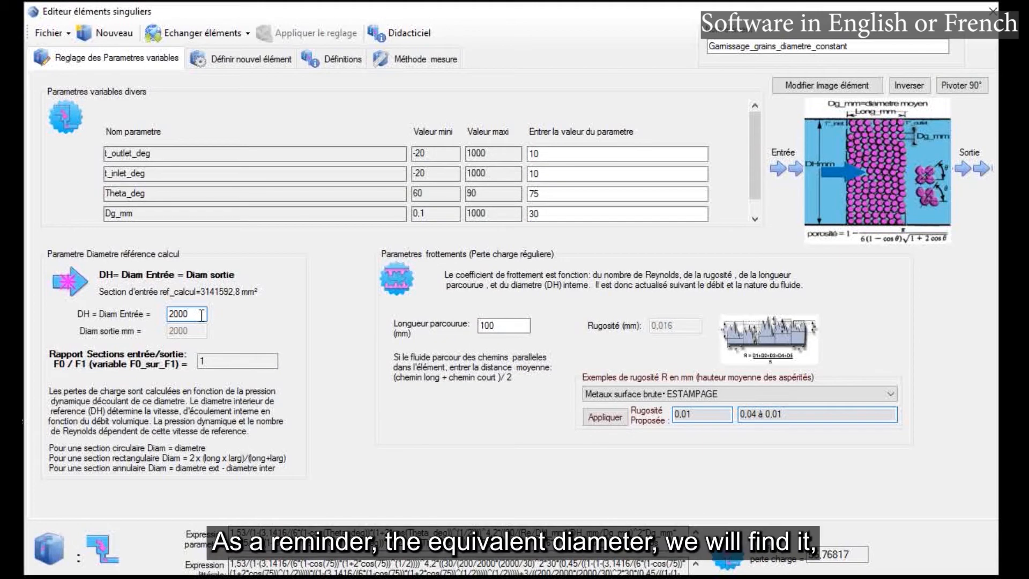
# Calculate the equivalent diameter of a rectangular duct 100 mm high and 100 mm wide, and close the calculator.
pyautogui.moveTo(470, 16); pyautogui.dragTo(481, 248)
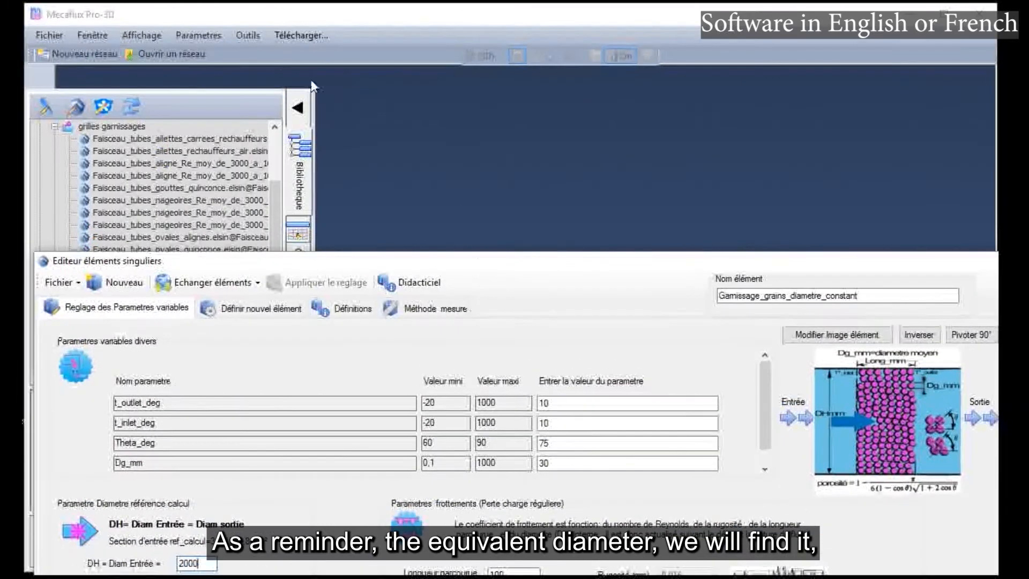
pyautogui.click(246, 35)
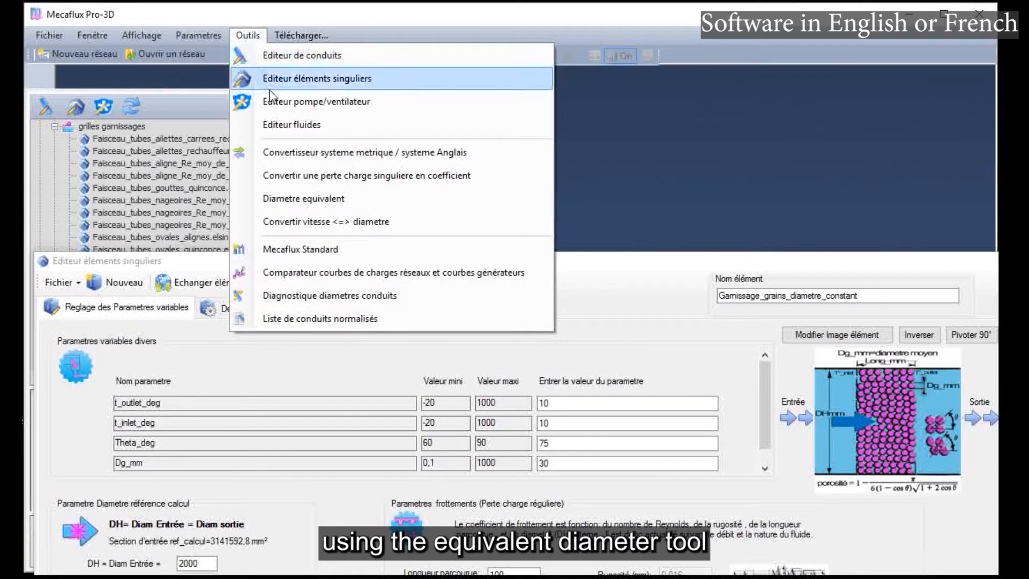
pyautogui.click(303, 198)
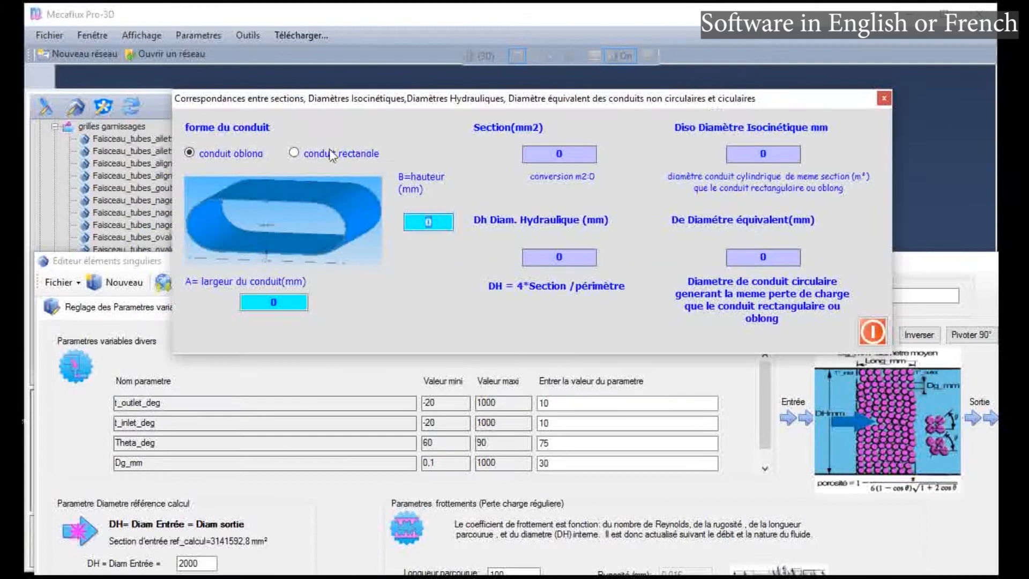
pyautogui.click(332, 154)
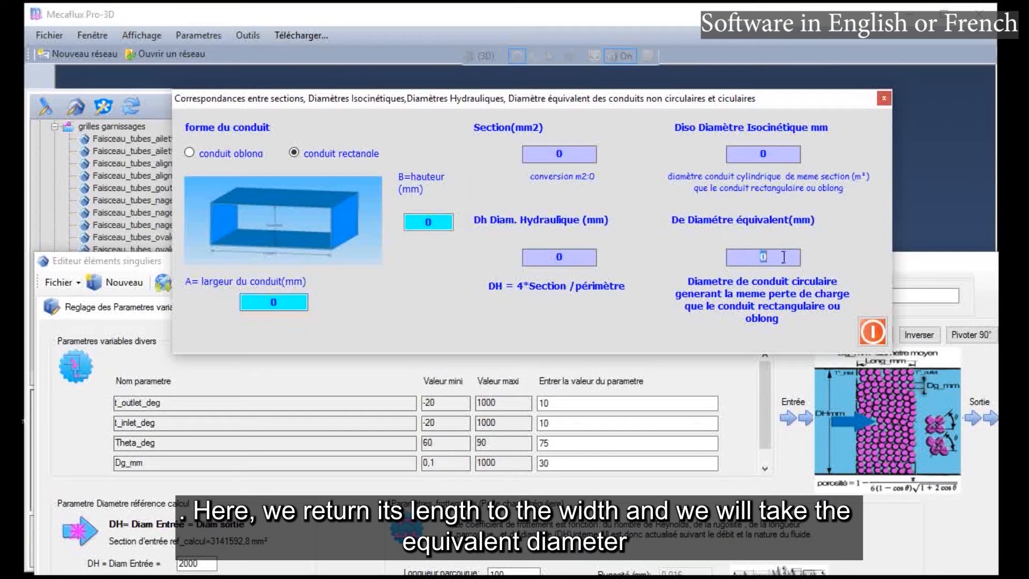
pyautogui.click(422, 226)
pyautogui.write('100')
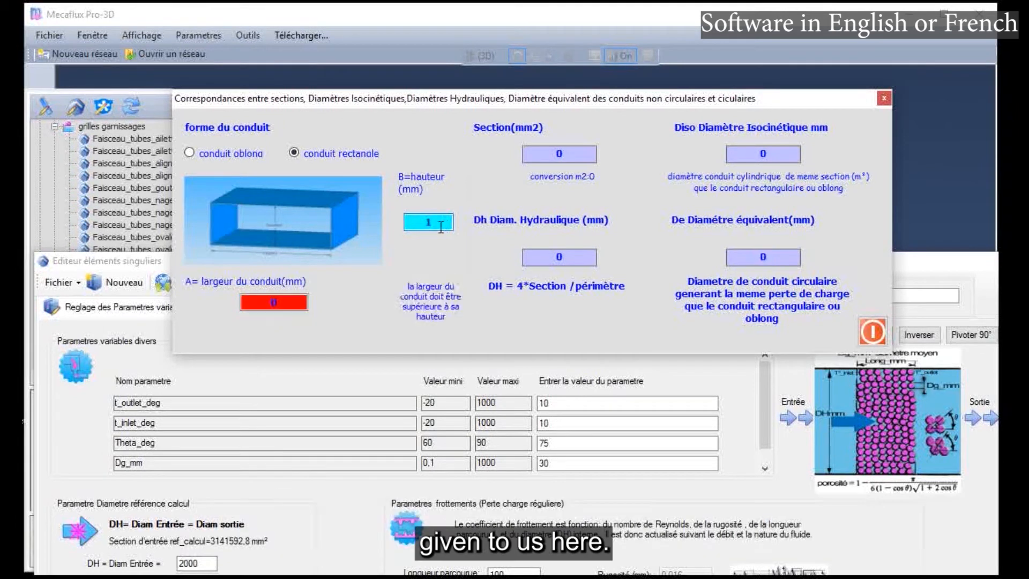
pyautogui.click(252, 307)
pyautogui.write('100')
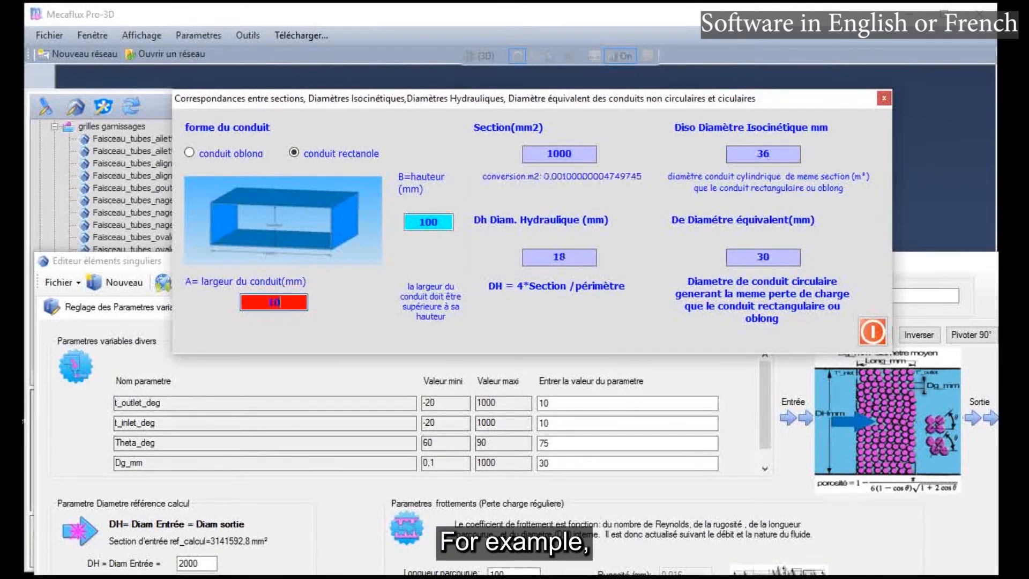
pyautogui.click(883, 98)
# Bring the element editor back into full view and set the travelled length to 1000 mm.
pyautogui.moveTo(397, 259); pyautogui.dragTo(397, 17)
pyautogui.doubleClick(182, 317)
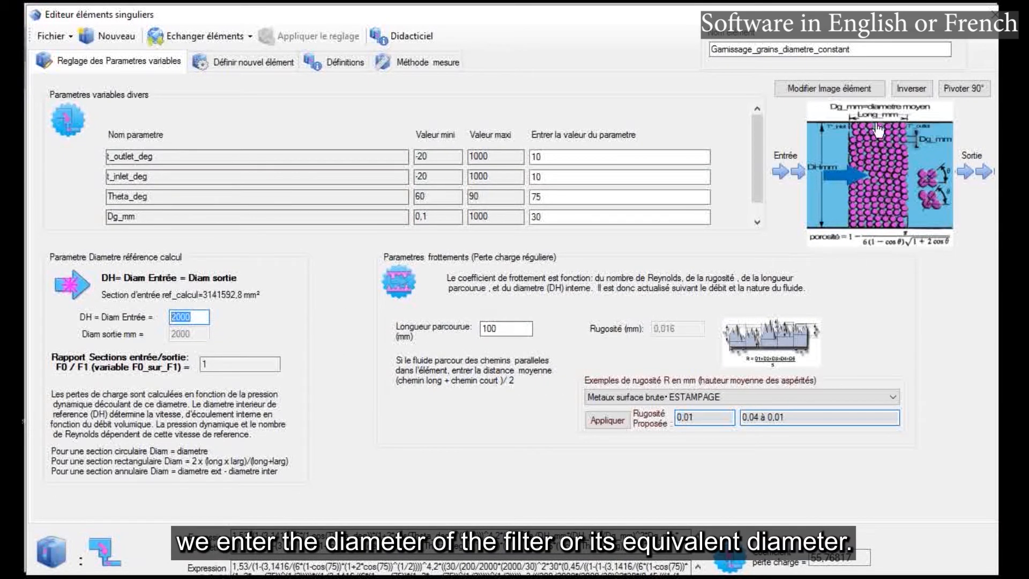
pyautogui.click(484, 328)
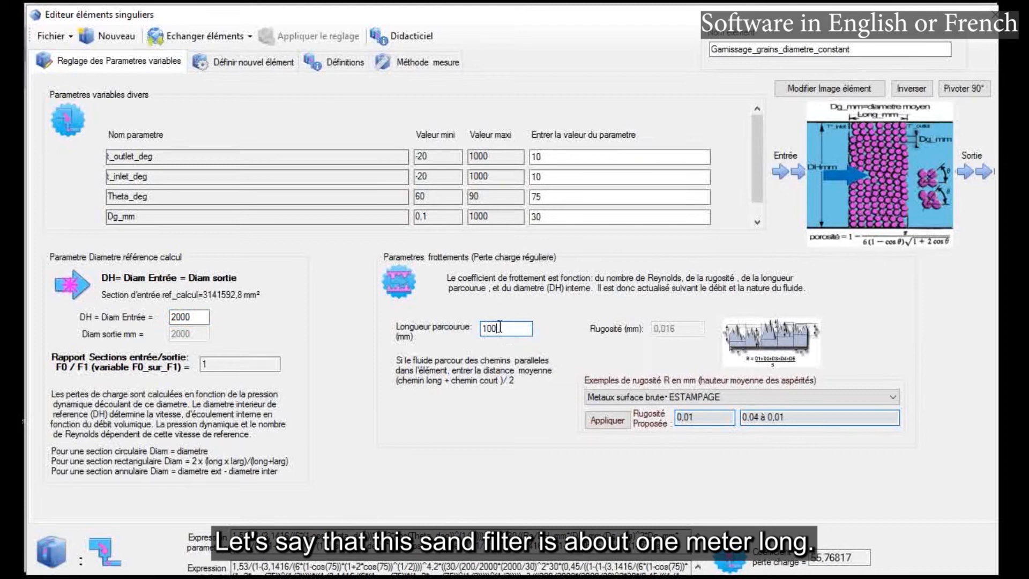
pyautogui.write('0')
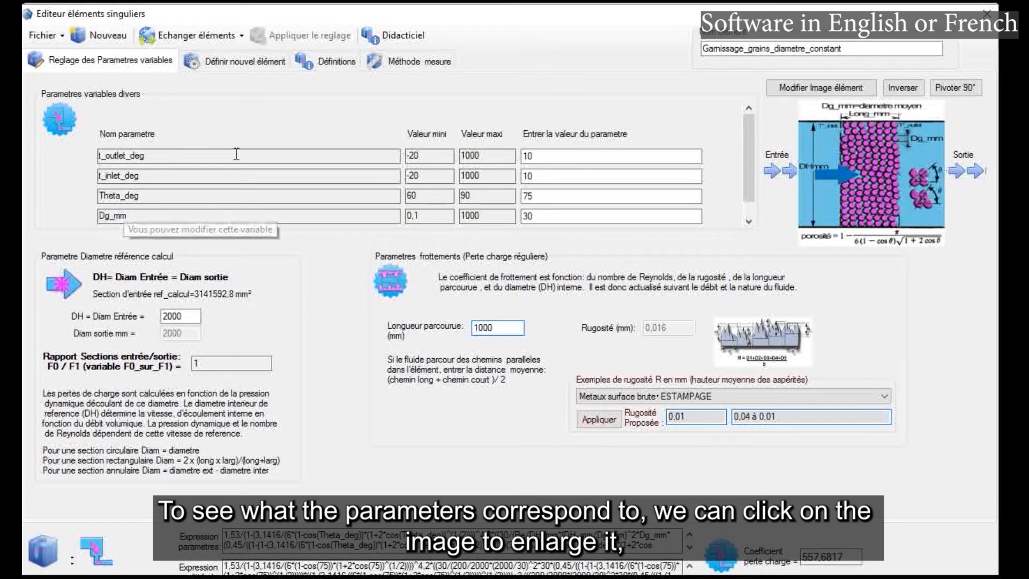
# Examine the element diagram and the t_outlet_deg, t_inlet_deg and Theta_deg parameters with their values.
pyautogui.click(865, 175)
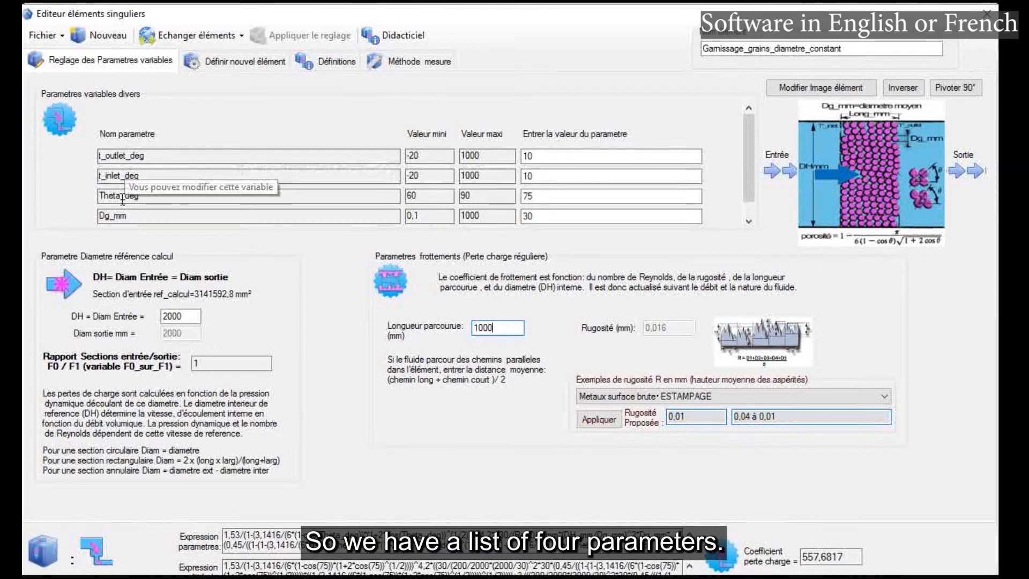
pyautogui.moveTo(152, 156); pyautogui.dragTo(88, 156)
pyautogui.click(149, 156)
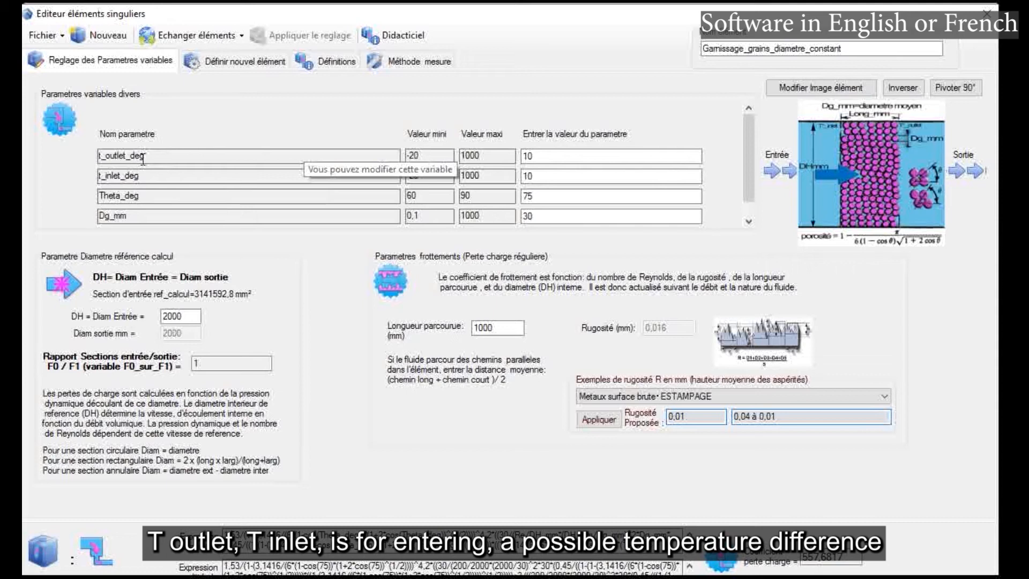
pyautogui.moveTo(535, 156); pyautogui.dragTo(518, 161)
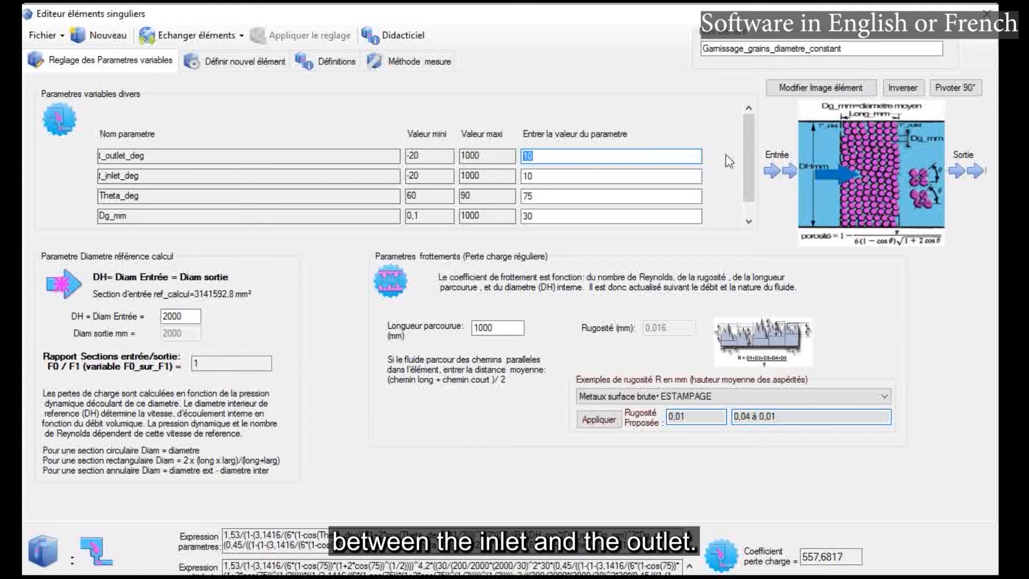
pyautogui.click(542, 177)
pyautogui.click(548, 156)
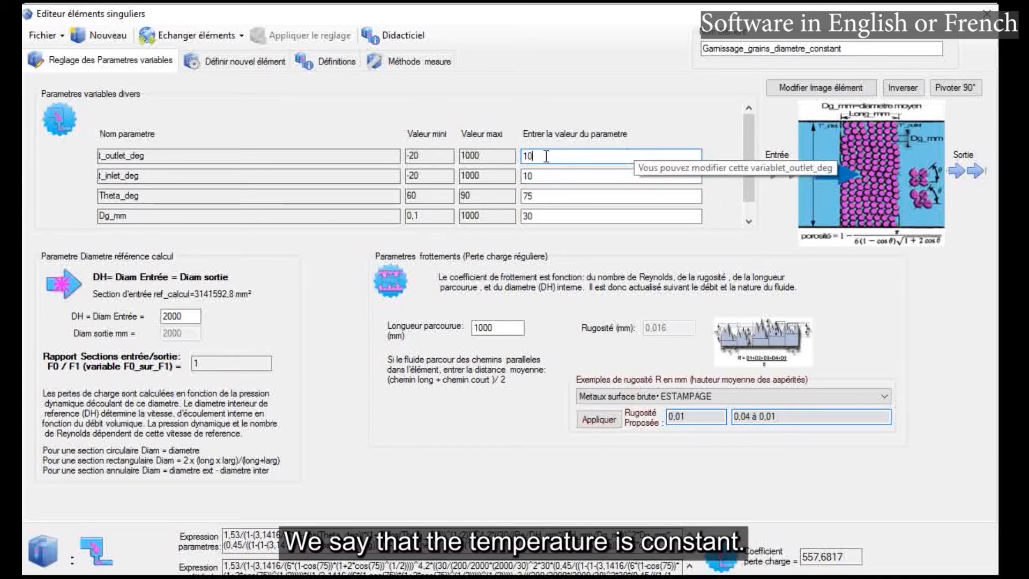
pyautogui.click(547, 175)
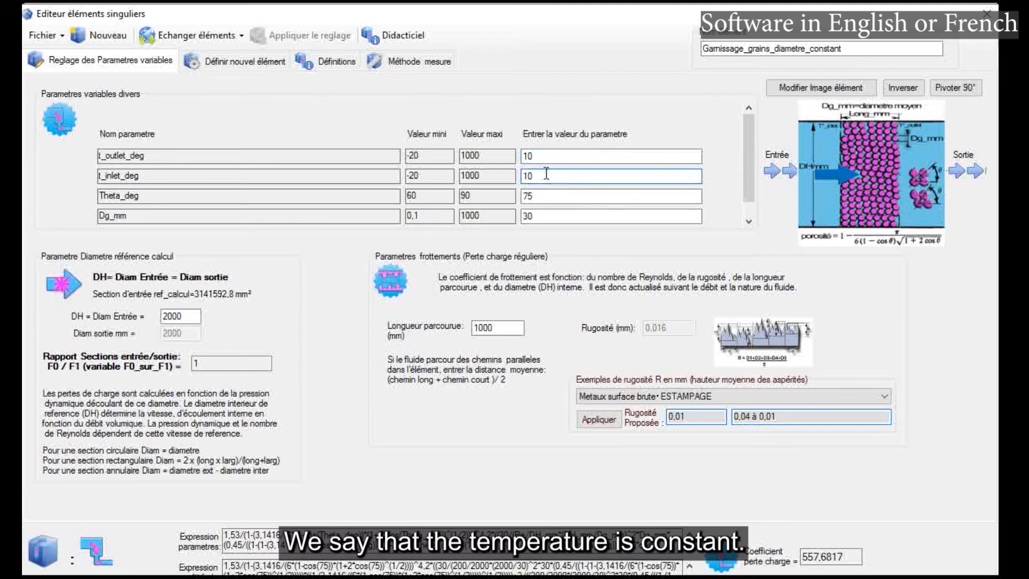
pyautogui.hotkey('shift', 'Tab')
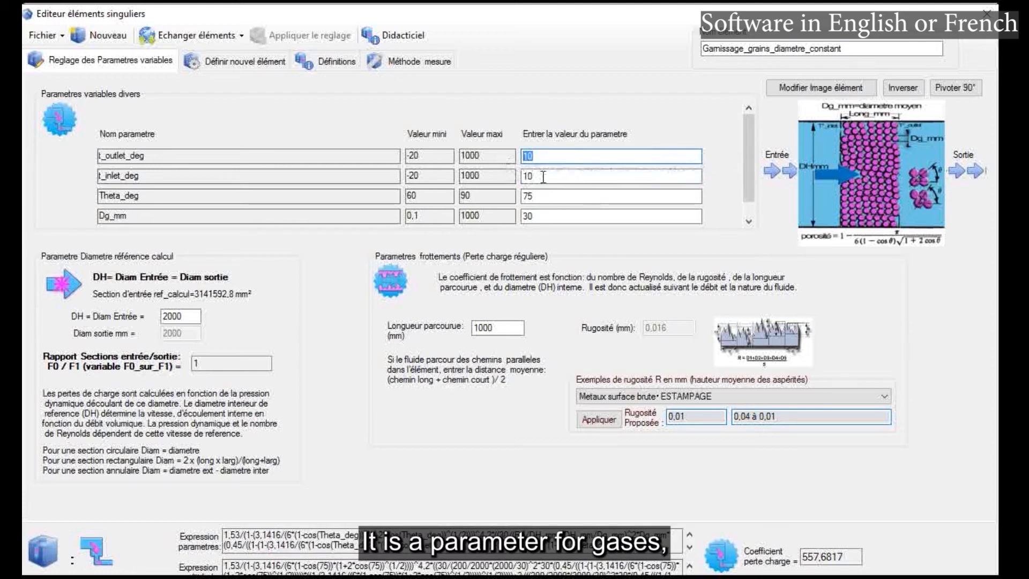
pyautogui.press('Tab')
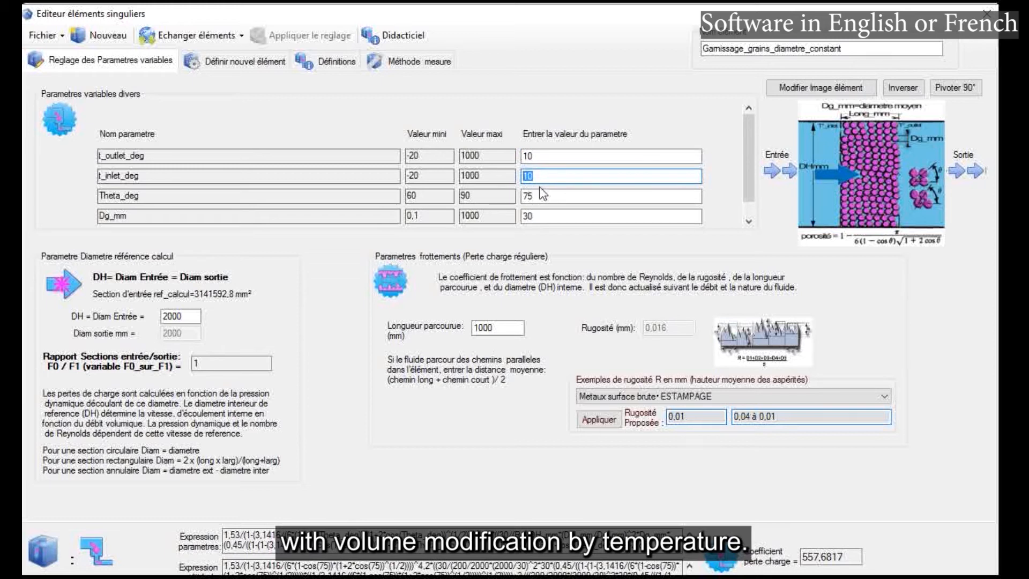
pyautogui.click(547, 196)
pyautogui.click(548, 176)
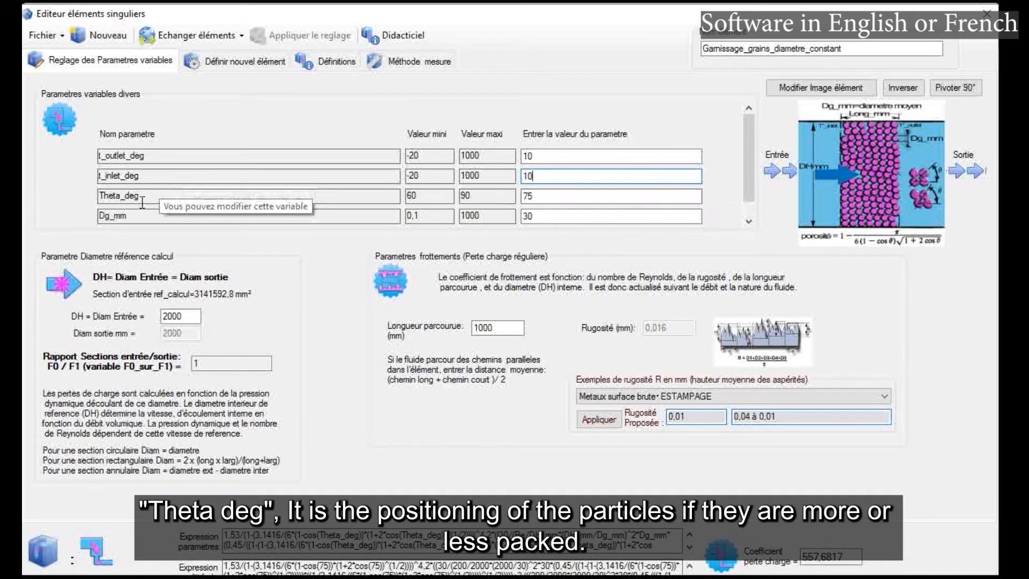
pyautogui.click(542, 196)
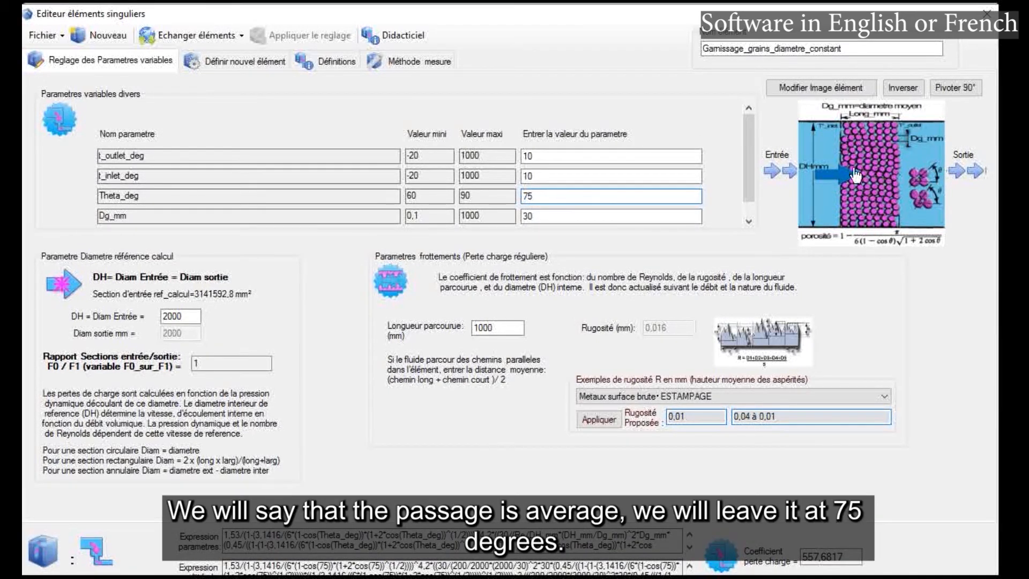
pyautogui.moveTo(537, 195); pyautogui.dragTo(524, 197)
# Set the grain diameter parameter Dg_mm to 3 mm.
pyautogui.click(152, 216)
pyautogui.doubleClick(140, 216)
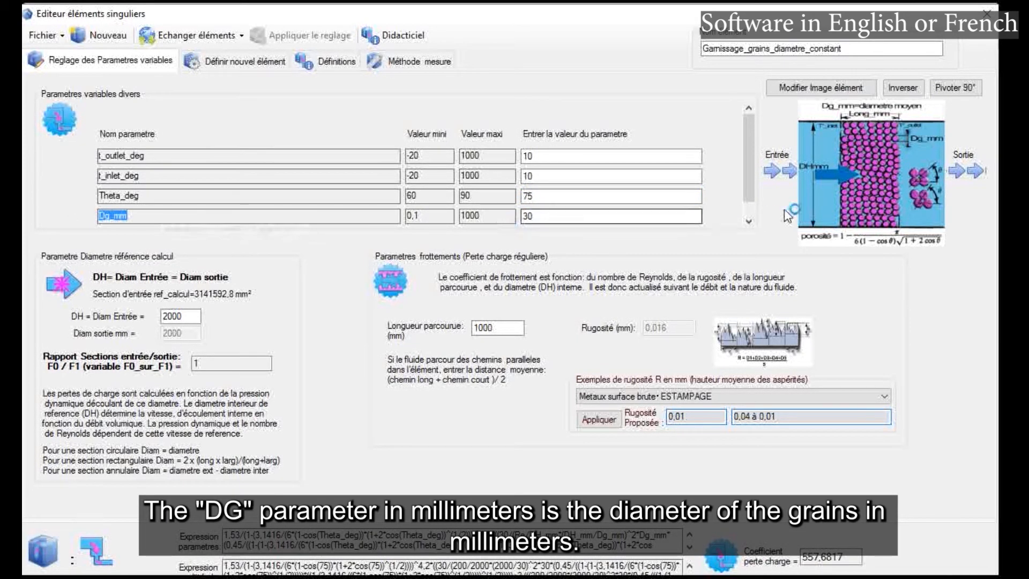
pyautogui.click(535, 216)
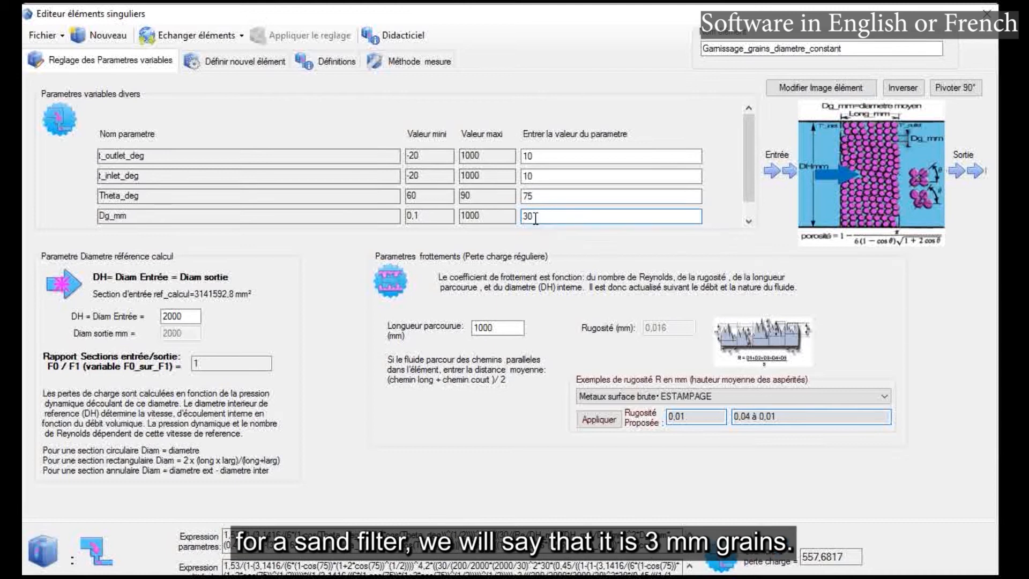
pyautogui.write('3')
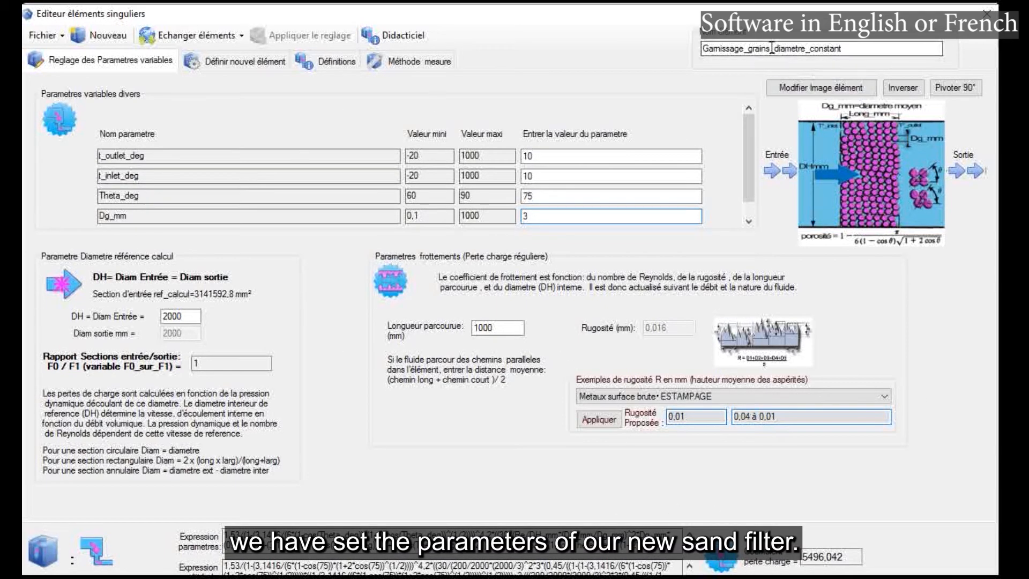
# Rename the grain packing element to filtre_sable_2000dg3mm.
pyautogui.doubleClick(826, 49)
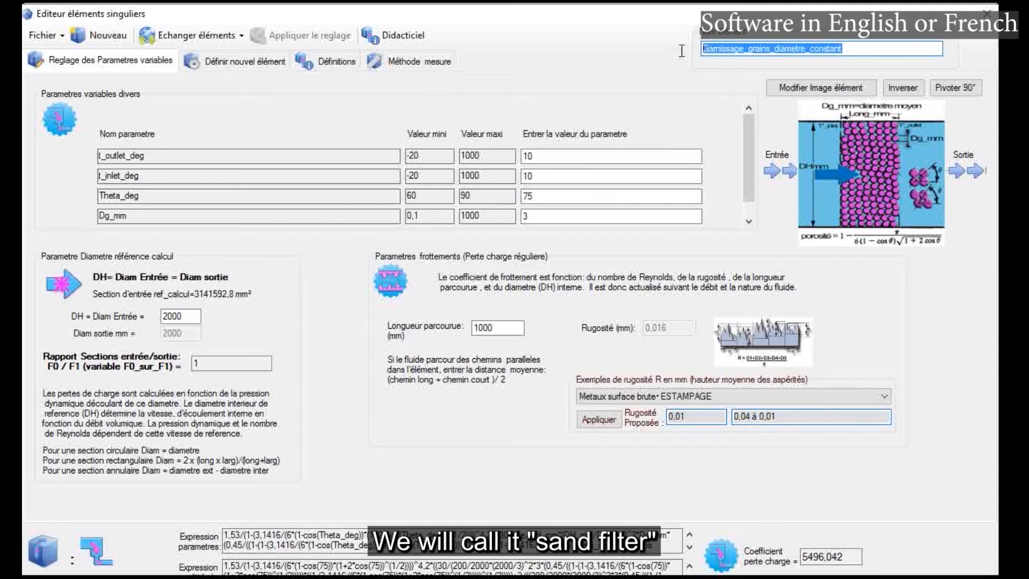
pyautogui.write('filtre_sable_')
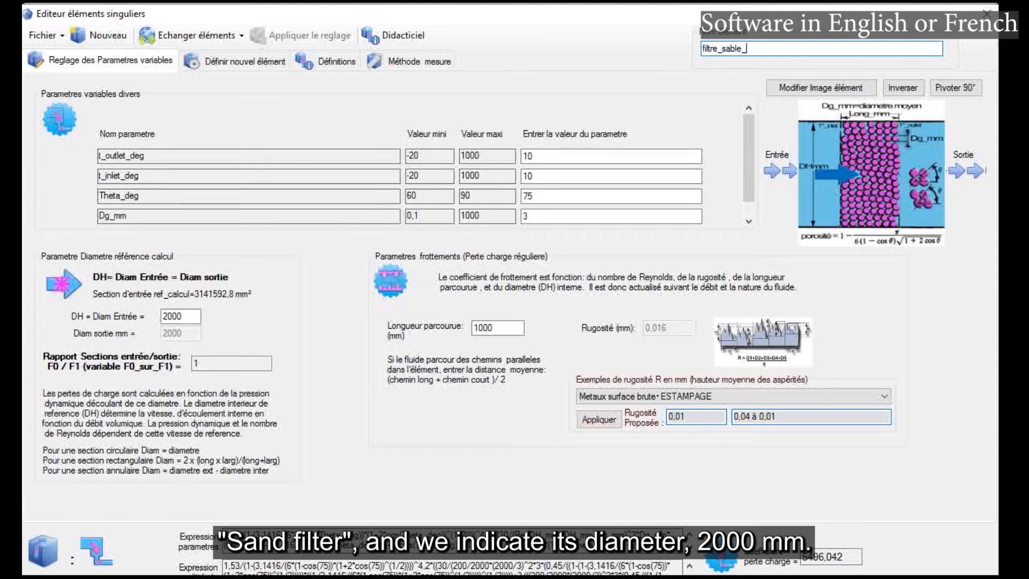
pyautogui.write('000dg')
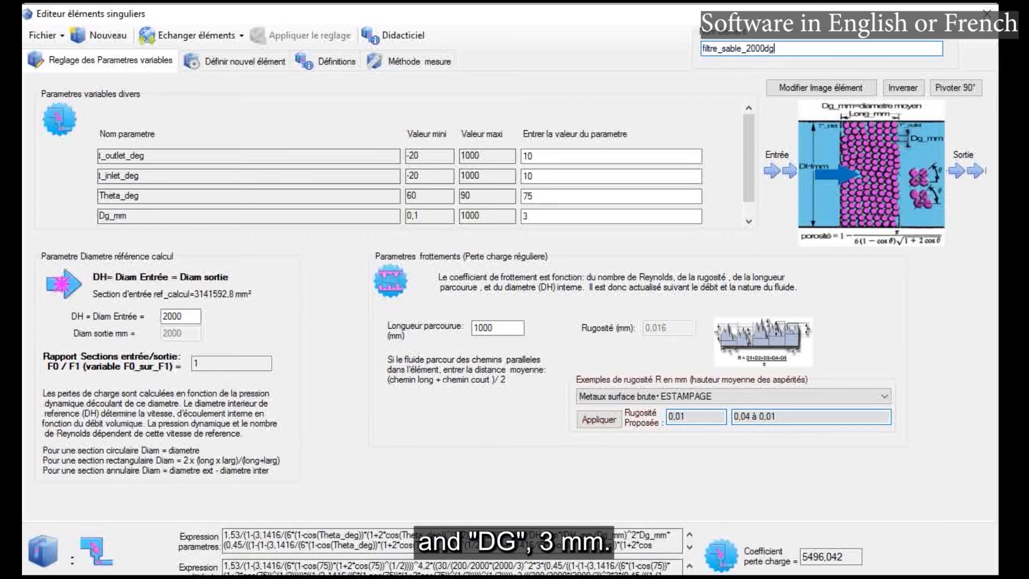
pyautogui.click(543, 216)
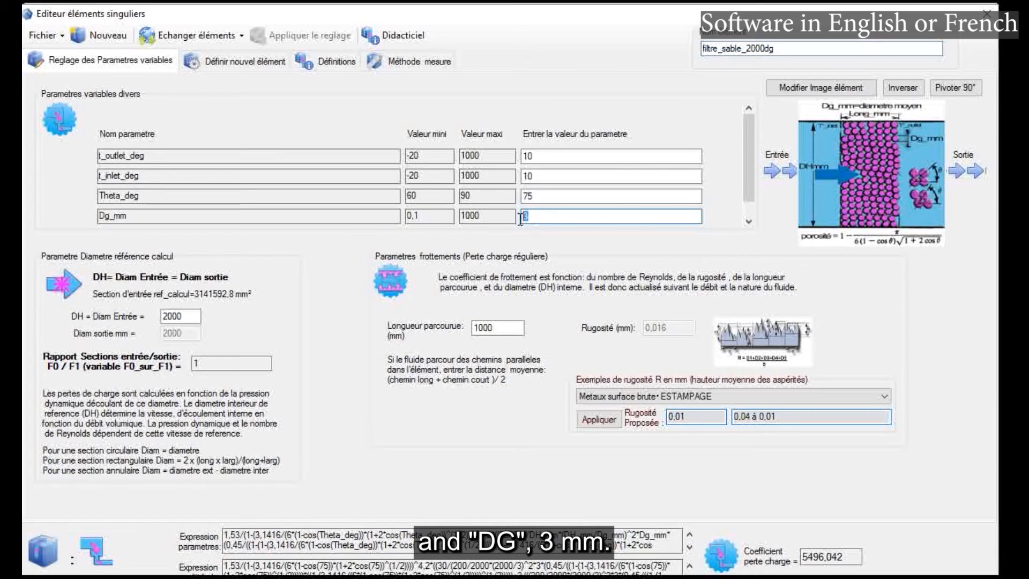
pyautogui.click(785, 50)
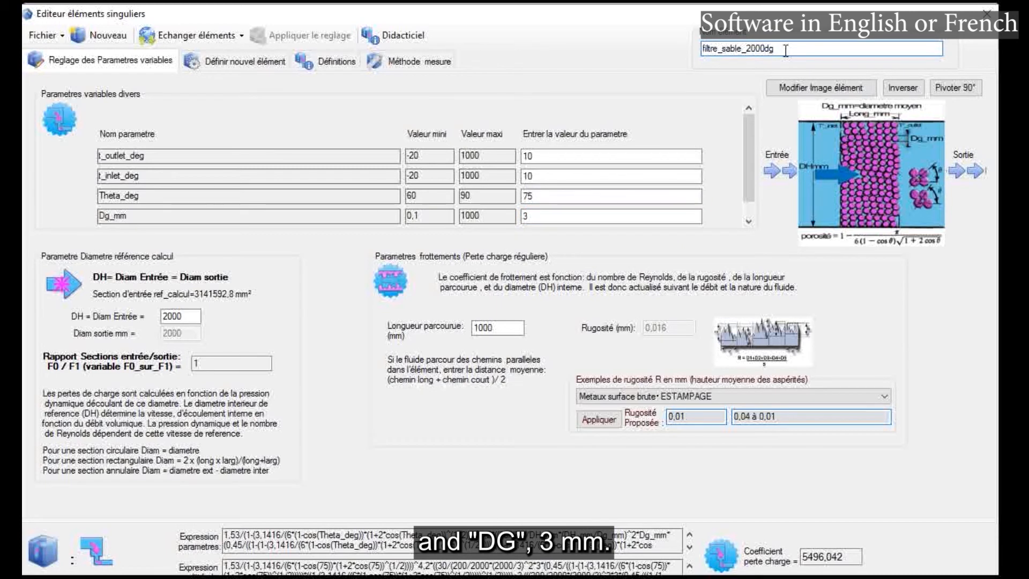
pyautogui.write('3mm')
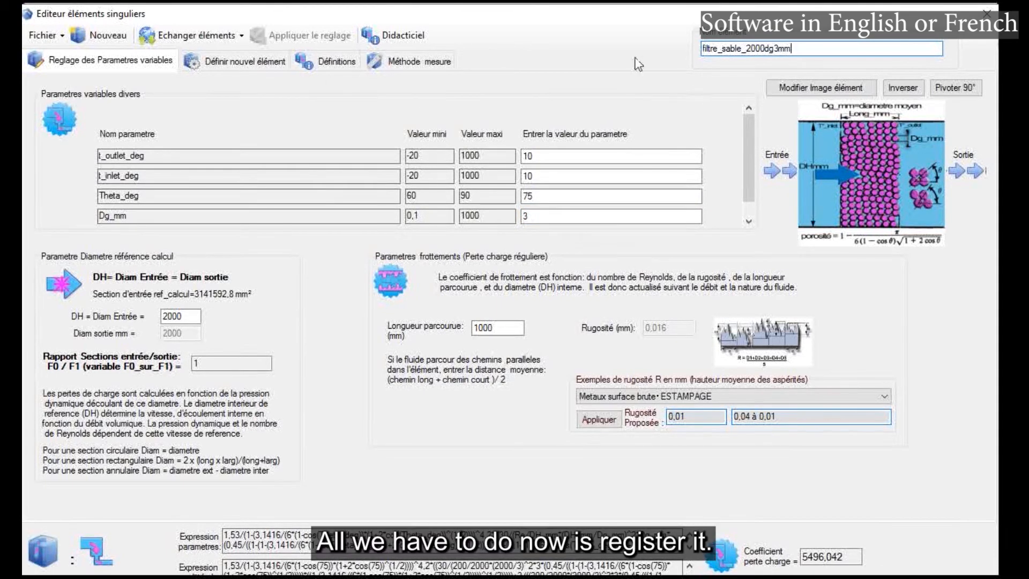
# Save the sand filter element to the singular elements library and close the element editor.
pyautogui.click(64, 36)
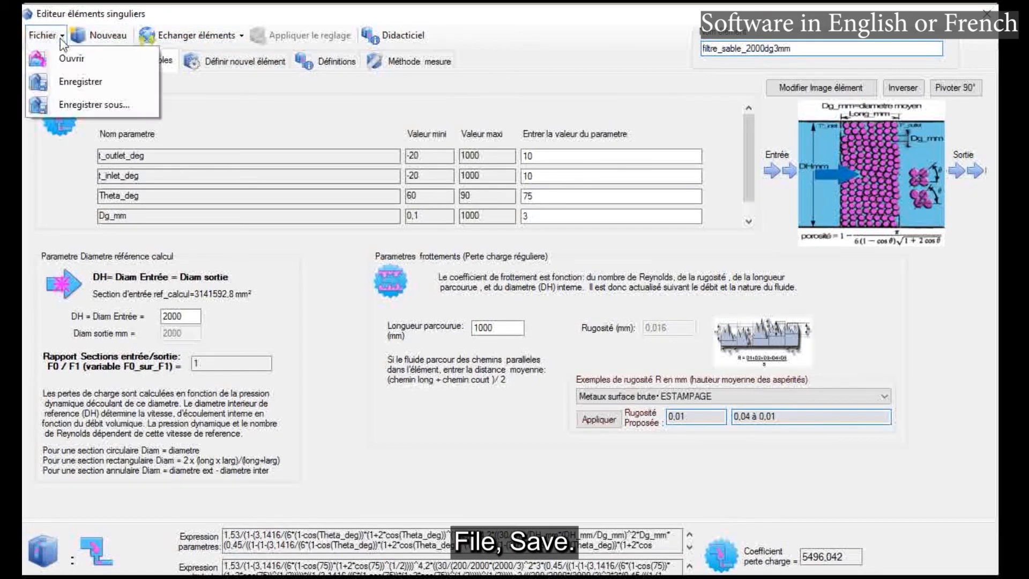
pyautogui.click(80, 82)
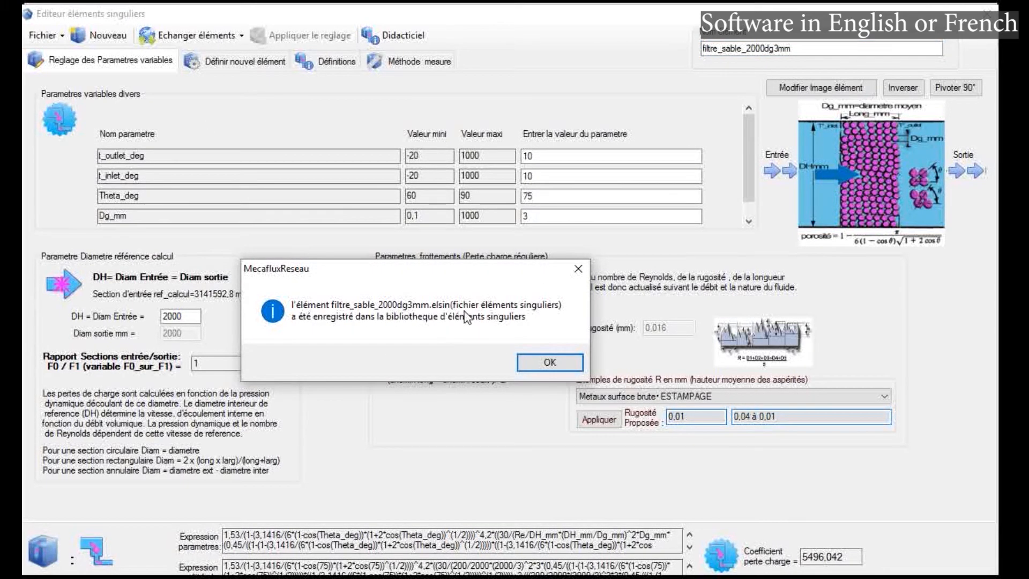
pyautogui.click(552, 362)
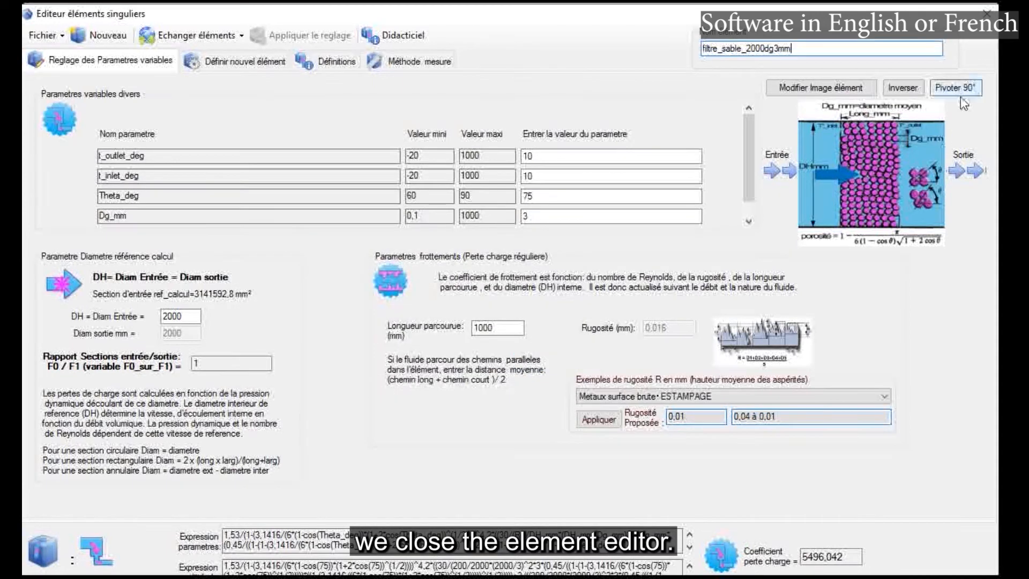
pyautogui.click(986, 11)
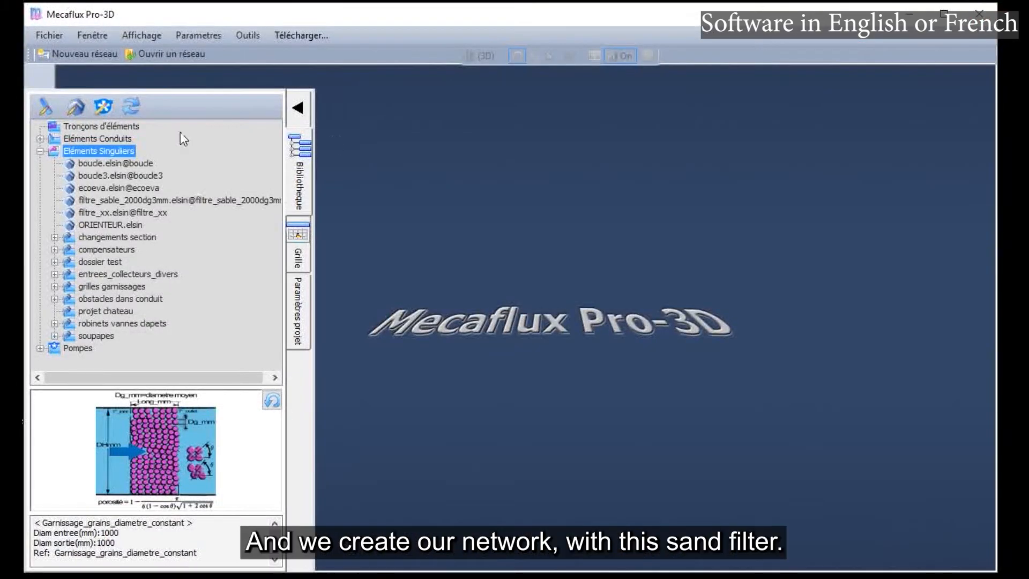
# Narrow the library pane and check the filtre_sable_2000dg3mm entry among the singular elements.
pyautogui.moveTo(314, 192); pyautogui.dragTo(239, 201)
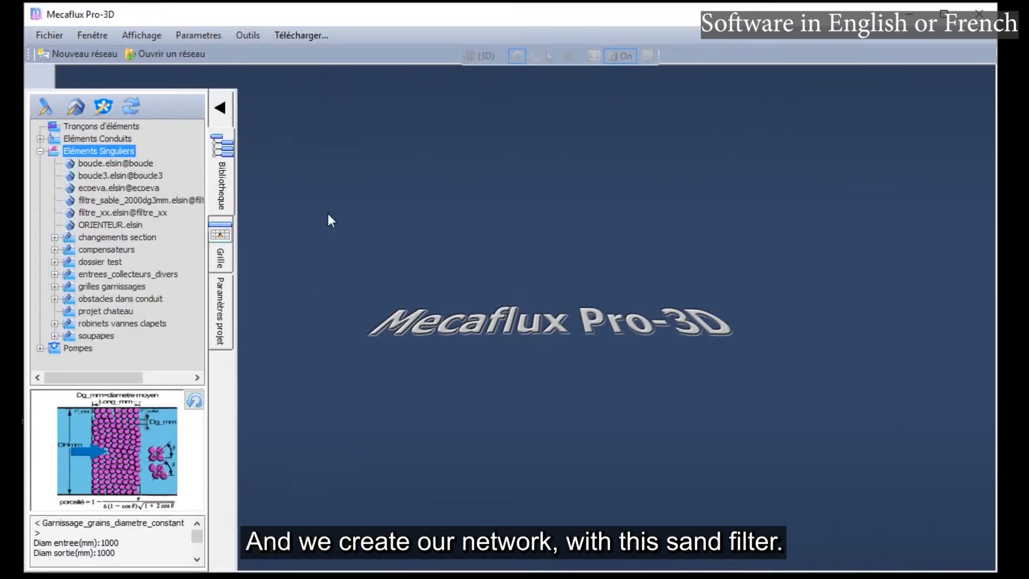
pyautogui.click(128, 199)
pyautogui.click(102, 200)
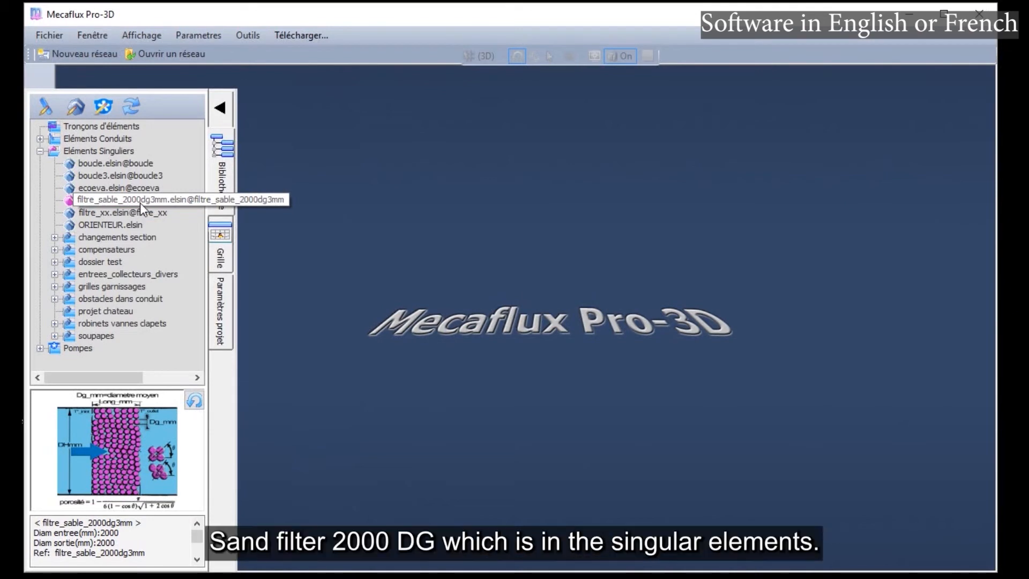
pyautogui.click(92, 154)
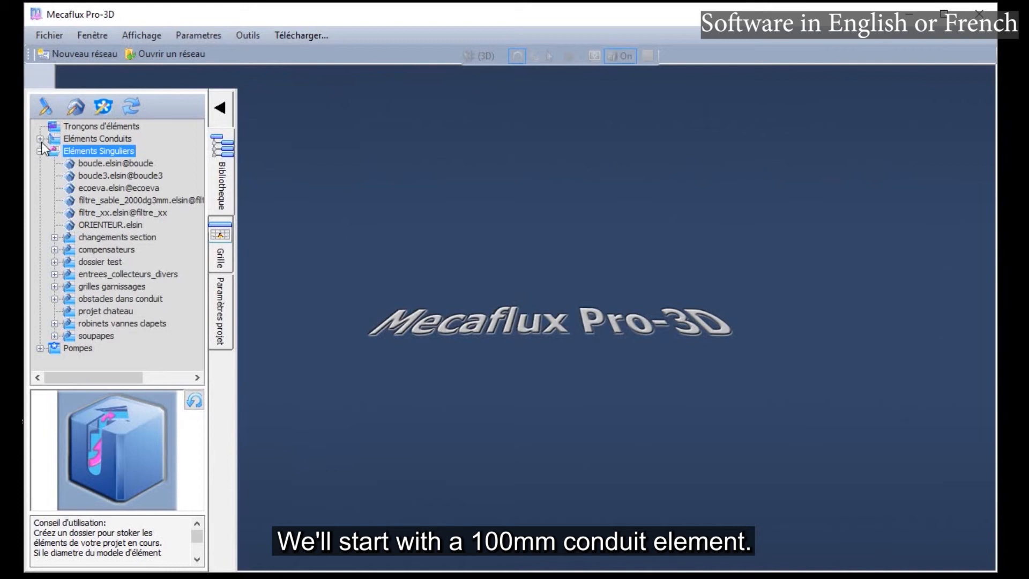
# Try to create a PVC conduit with a 100 mm inner diameter and 0,016 mm roughness in the conduit library.
pyautogui.click(40, 138)
pyautogui.click(114, 139)
pyautogui.click(45, 107)
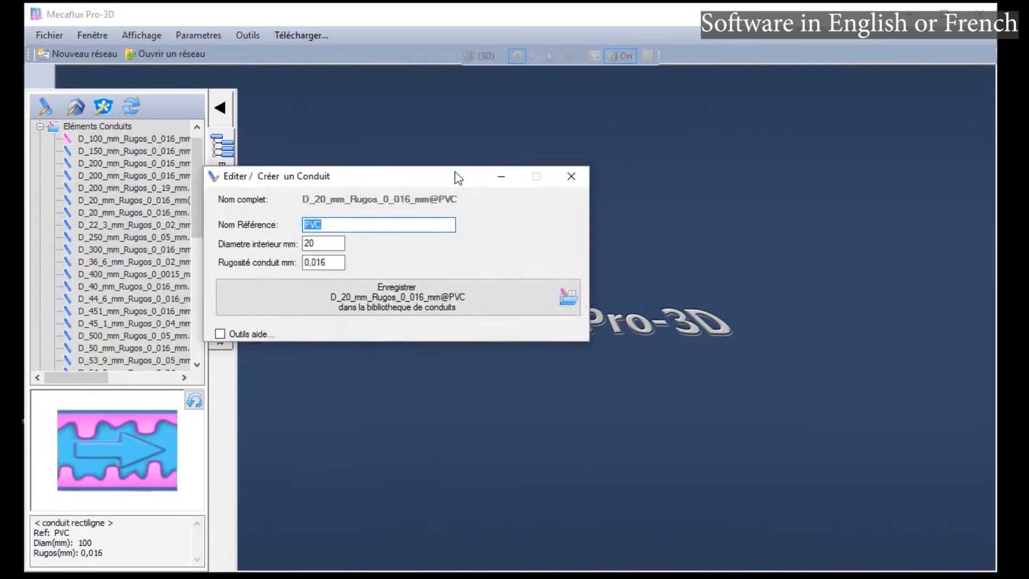
pyautogui.click(415, 223)
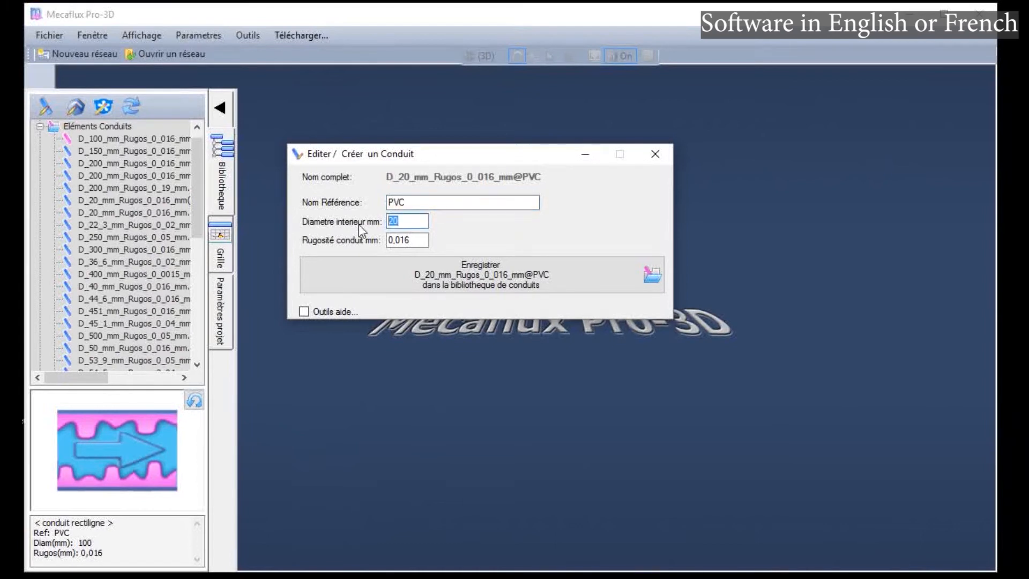
pyautogui.write('100')
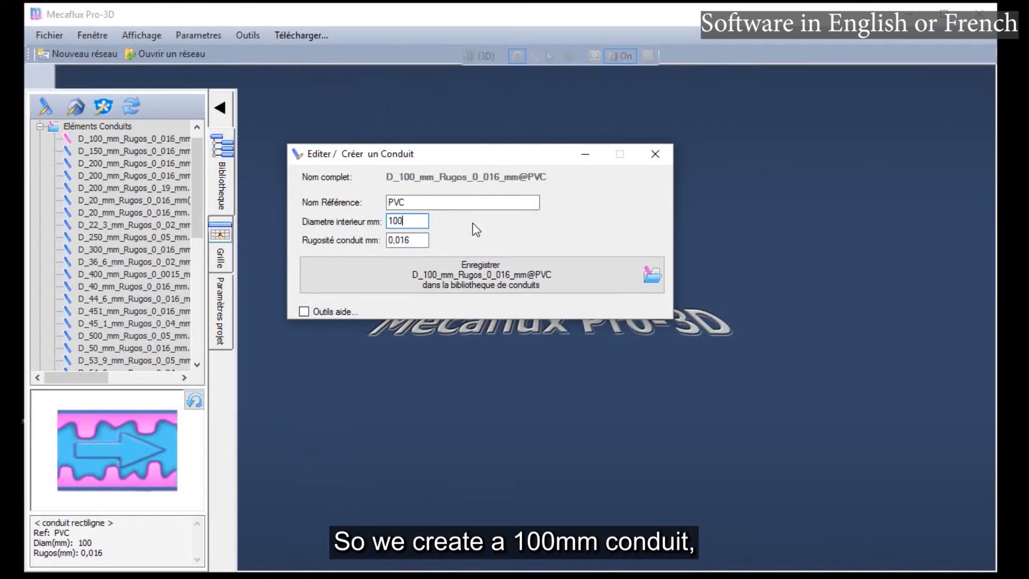
pyautogui.write('0')
pyautogui.press('BackSpace')
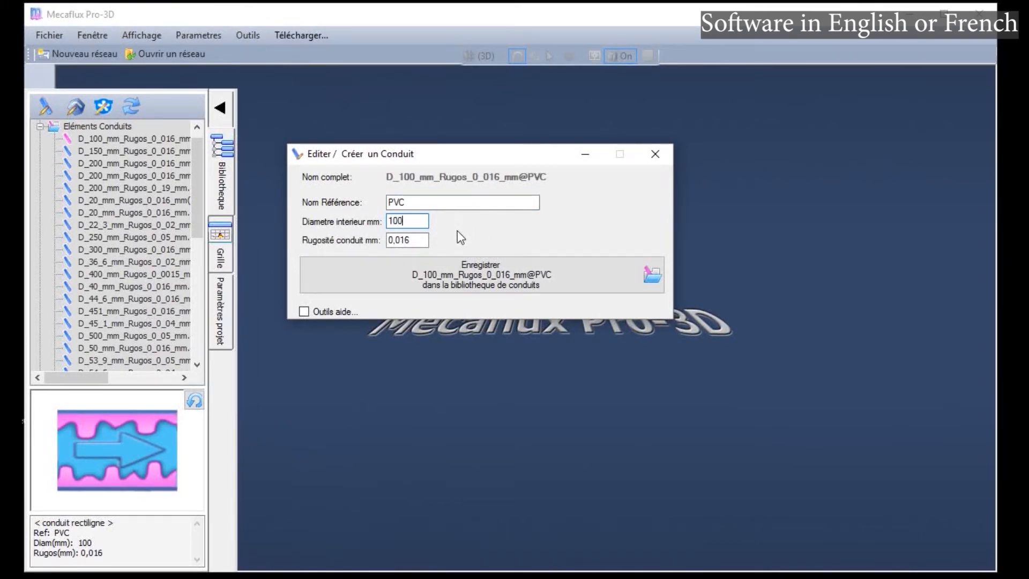
pyautogui.click(470, 280)
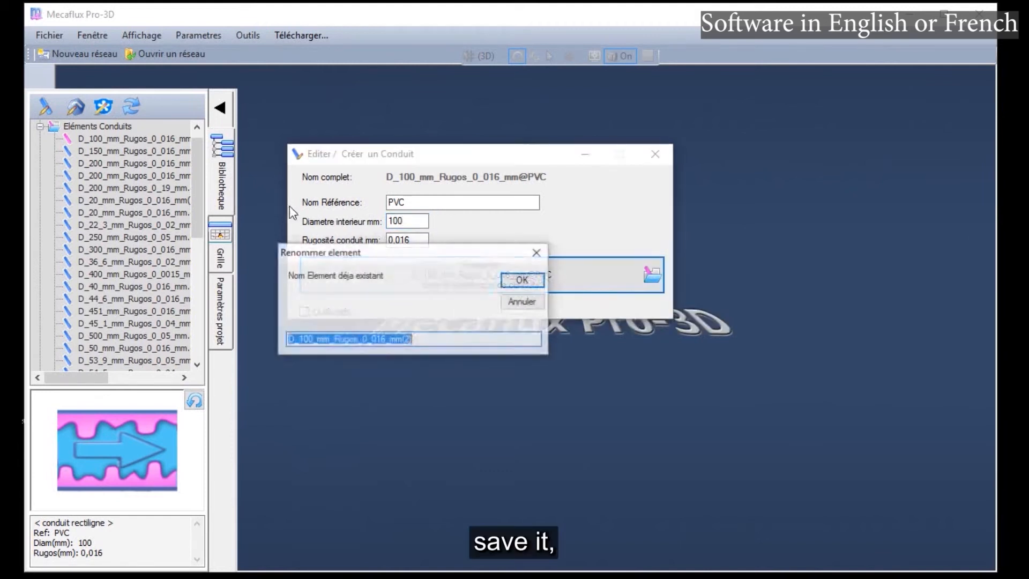
pyautogui.click(523, 302)
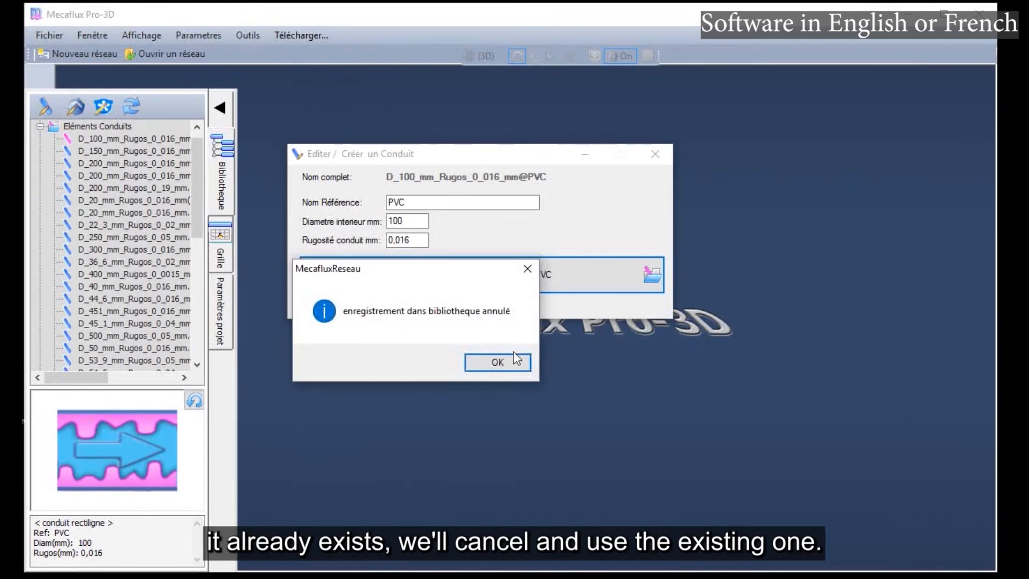
pyautogui.click(496, 360)
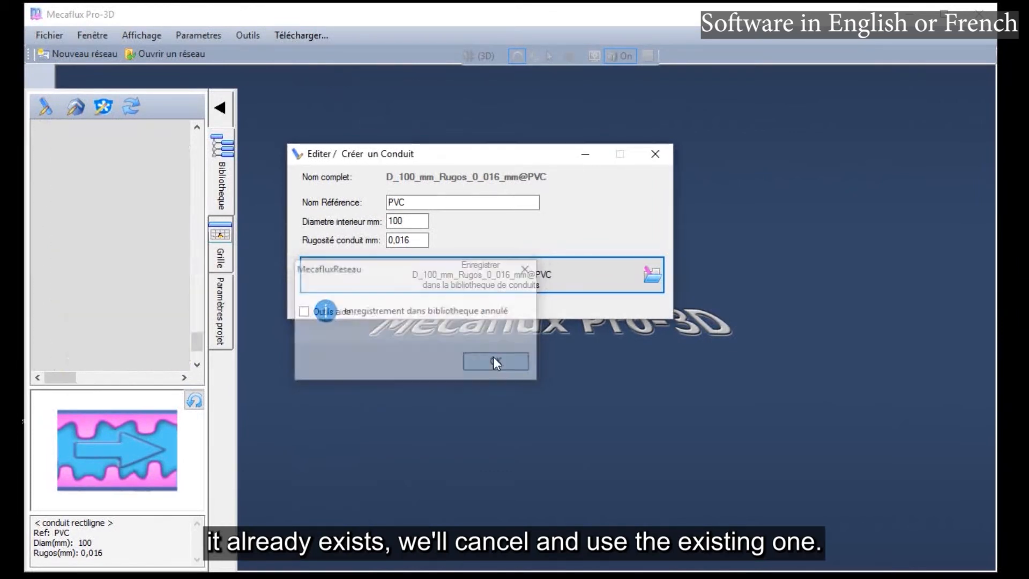
pyautogui.click(655, 154)
# Place the library's 100 mm PVC conduit in a new network, running 1 m along Y from the origin, and validate it.
pyautogui.moveTo(200, 351); pyautogui.dragTo(200, 134)
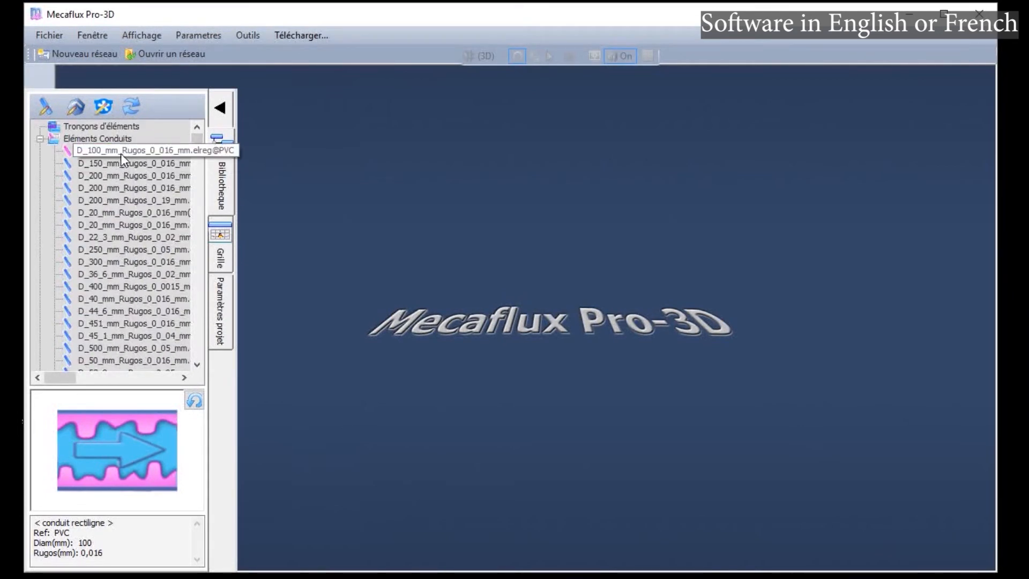
pyautogui.moveTo(115, 152); pyautogui.dragTo(402, 292)
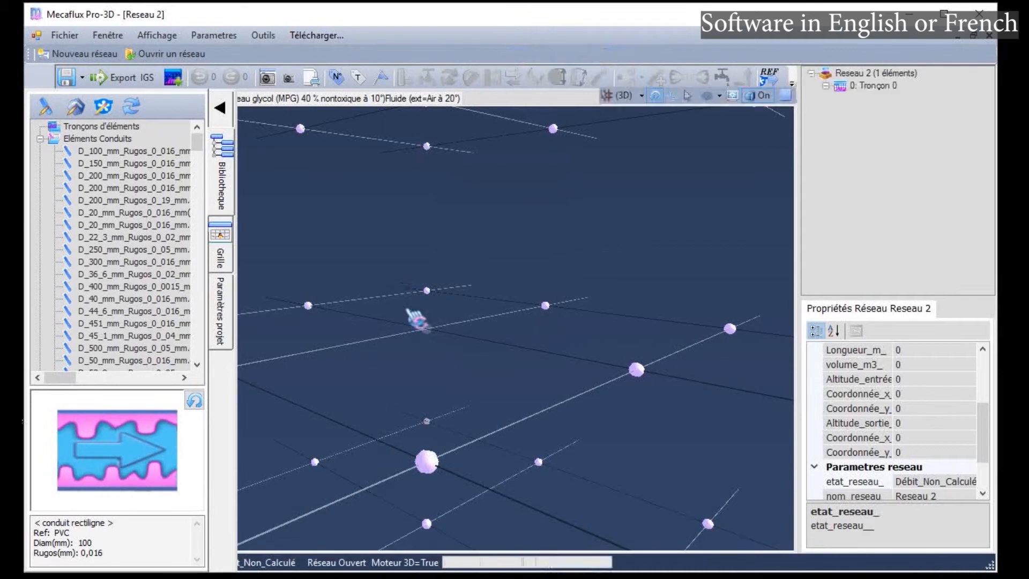
pyautogui.click(638, 375)
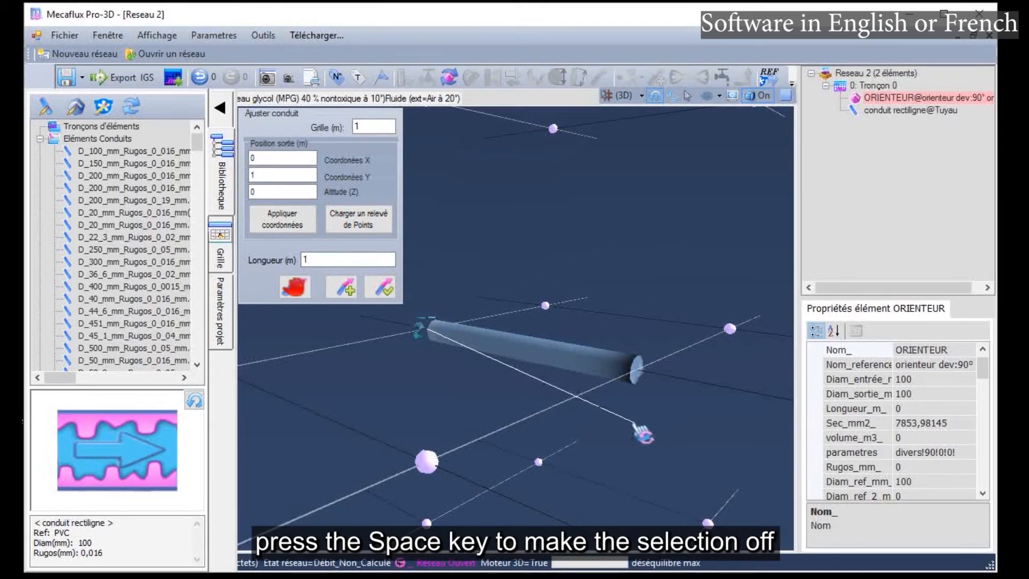
pyautogui.press('space')
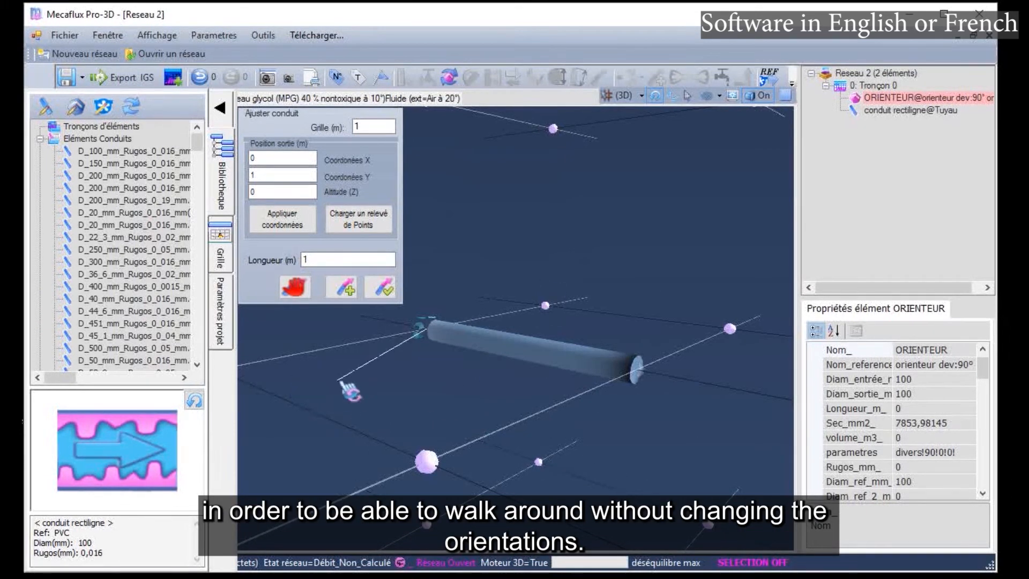
pyautogui.click(383, 289)
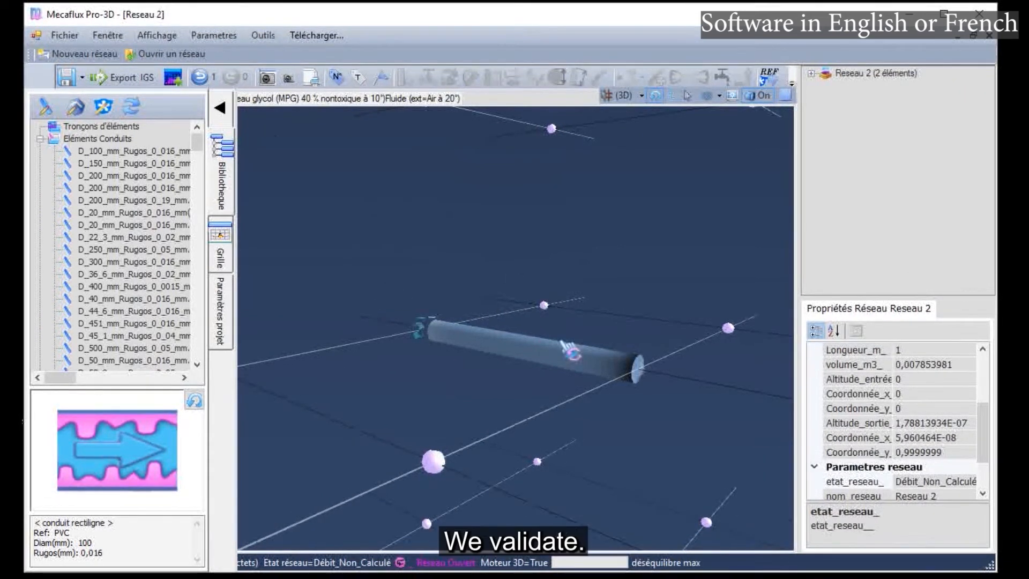
# Select the newly placed straight conduit near its outlet end.
pyautogui.moveTo(551, 356); pyautogui.dragTo(583, 358)
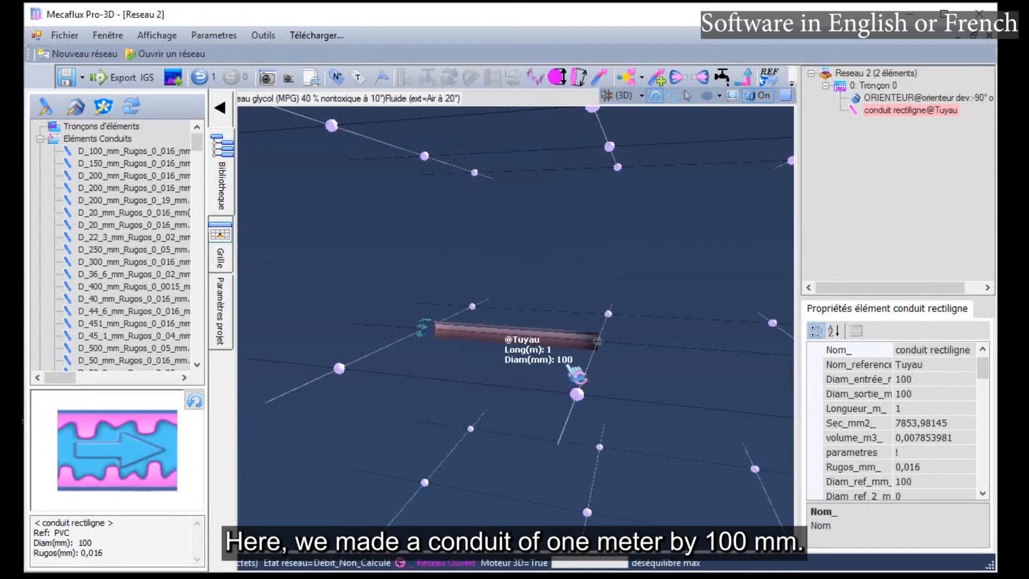
pyautogui.click(601, 385)
pyautogui.moveTo(594, 379); pyautogui.dragTo(599, 363)
pyautogui.click(589, 339)
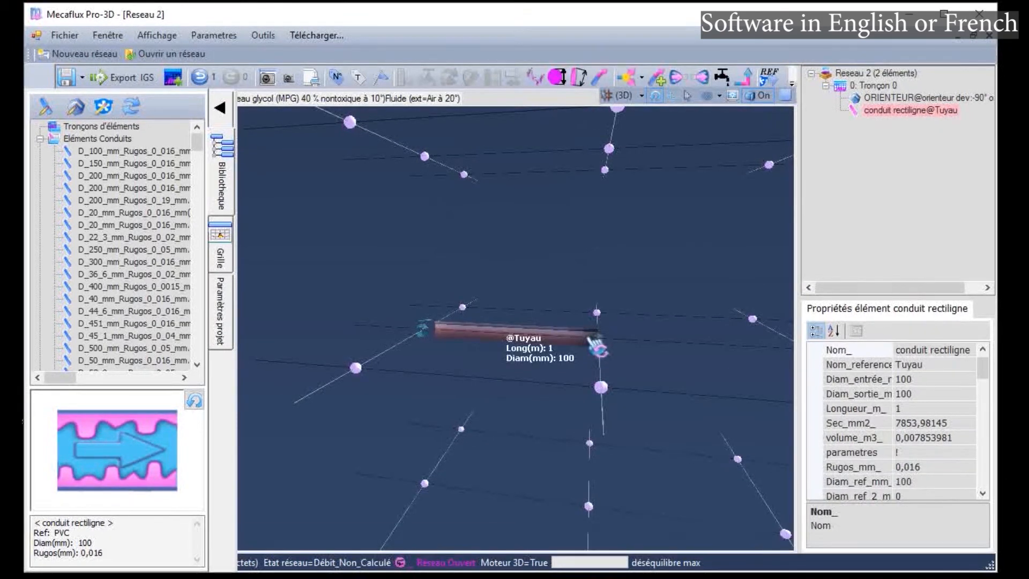
# Locate the filtre_sable_2000dg3mm element in the singular elements library and check its inlet and outlet diameters.
pyautogui.click(40, 138)
pyautogui.click(55, 237)
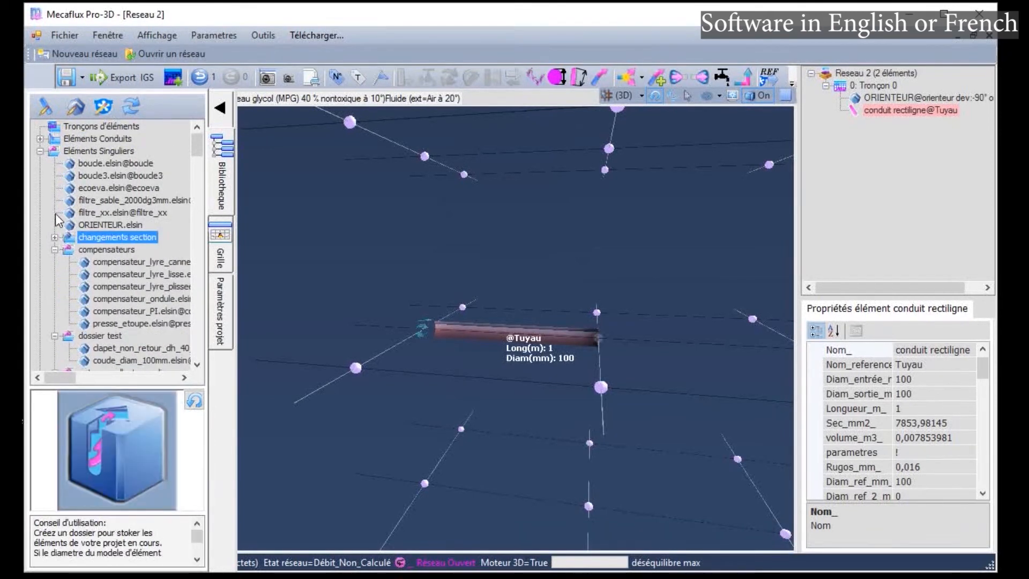
pyautogui.click(40, 151)
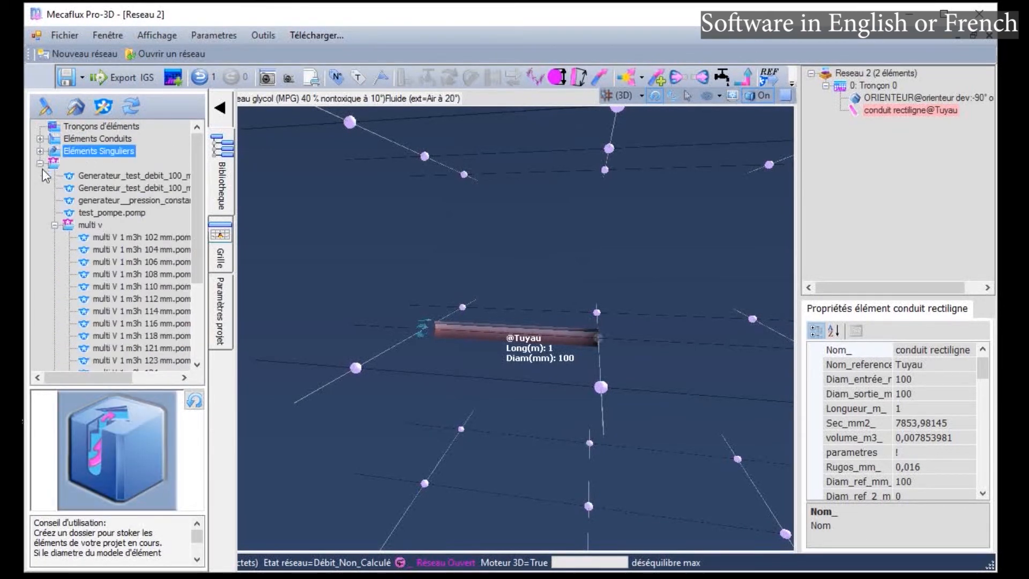
pyautogui.click(40, 163)
pyautogui.click(41, 151)
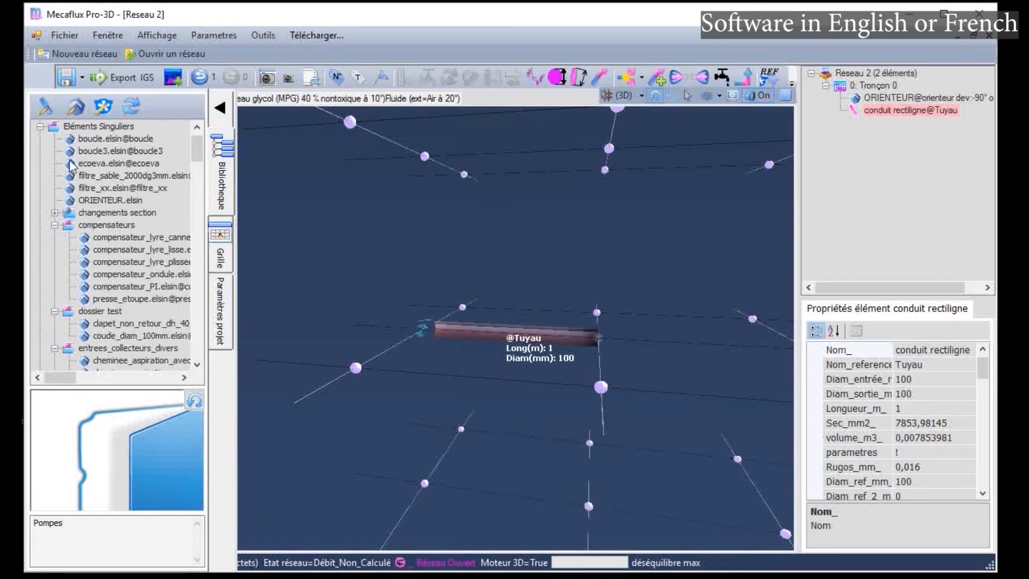
pyautogui.click(124, 178)
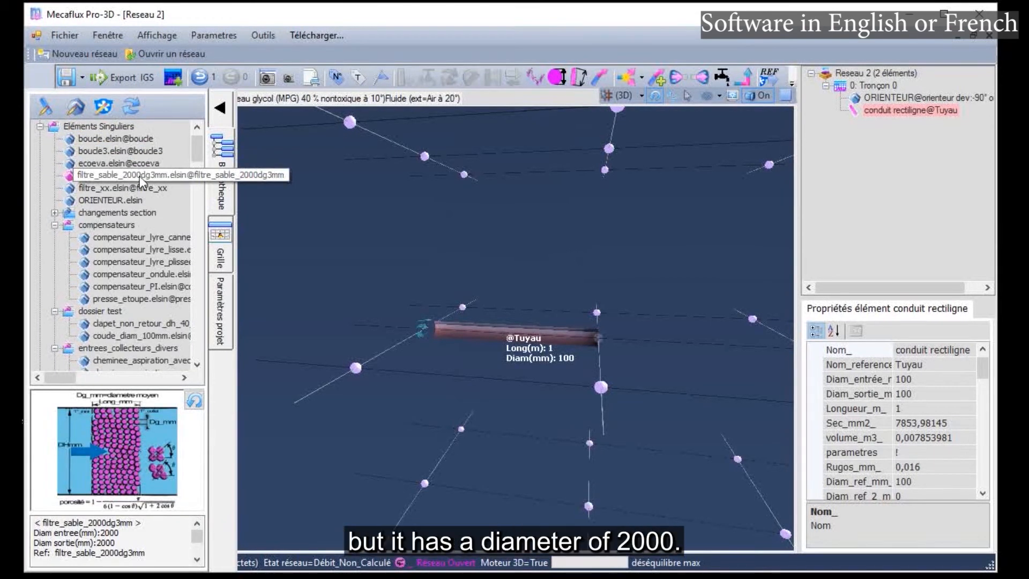
# Reselect the 100 mm straight conduit in the 3D network and collapse the library pane.
pyautogui.click(636, 349)
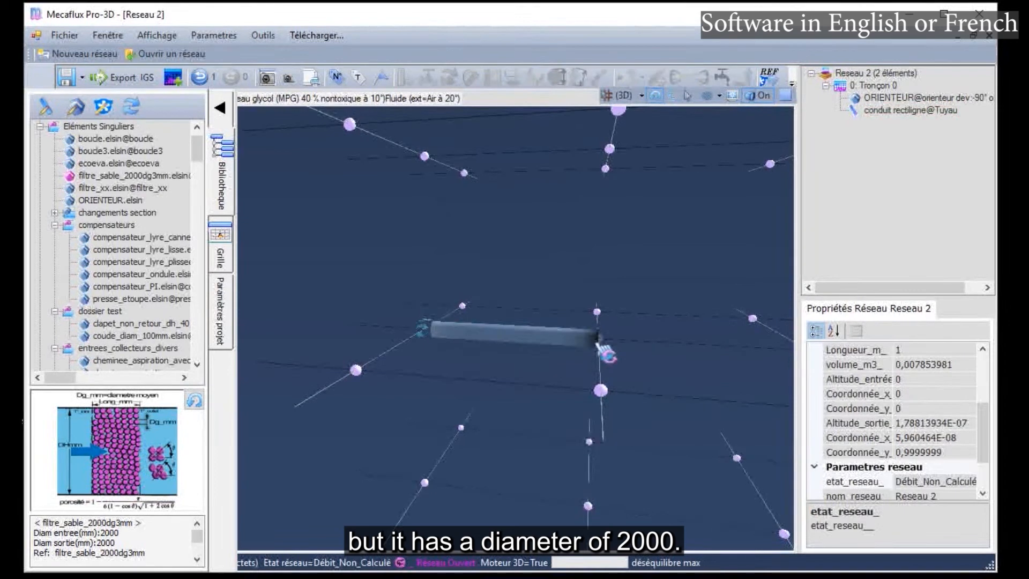
pyautogui.click(597, 342)
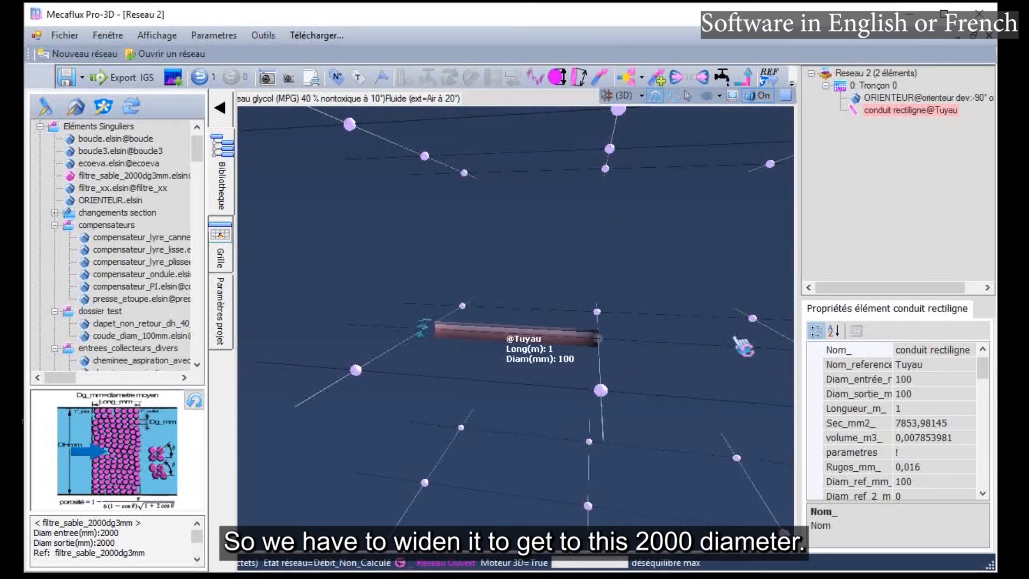
pyautogui.moveTo(735, 336); pyautogui.dragTo(601, 333)
pyautogui.moveTo(534, 337); pyautogui.dragTo(541, 338)
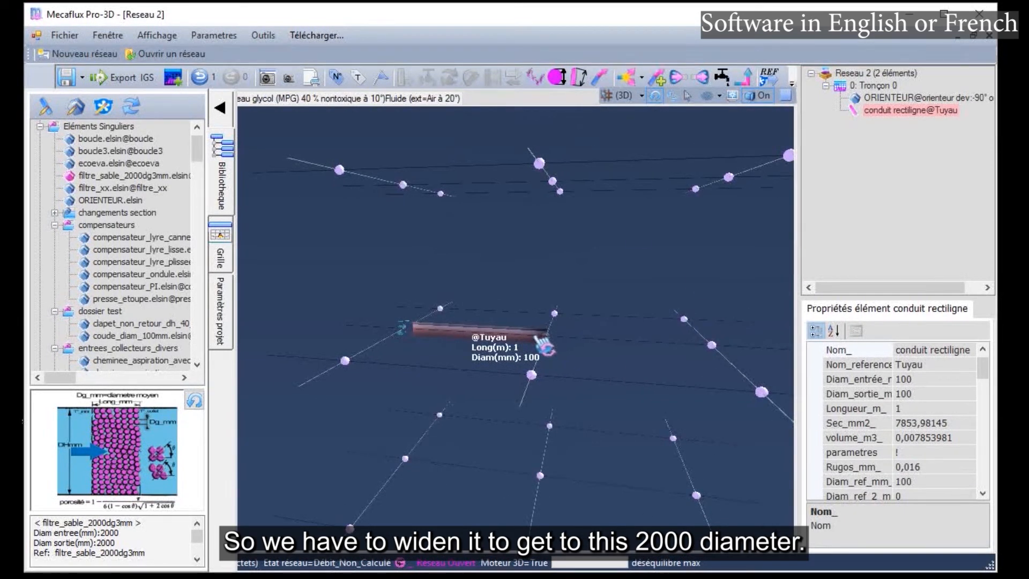
pyautogui.click(222, 109)
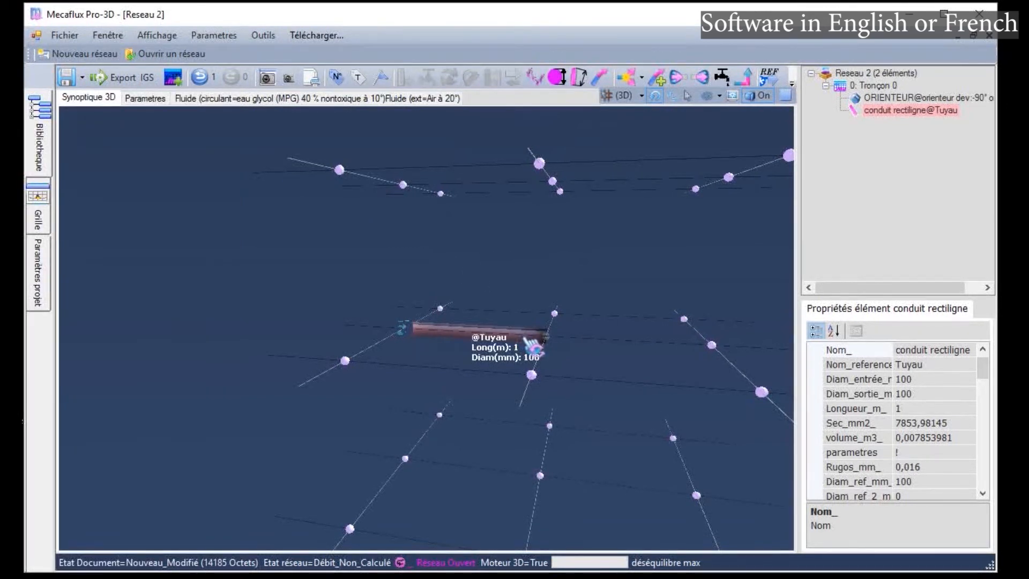
# Add a sudden enlargement after the straight 100 mm conduit, with an outlet diameter of 2000 mm.
pyautogui.click(892, 97)
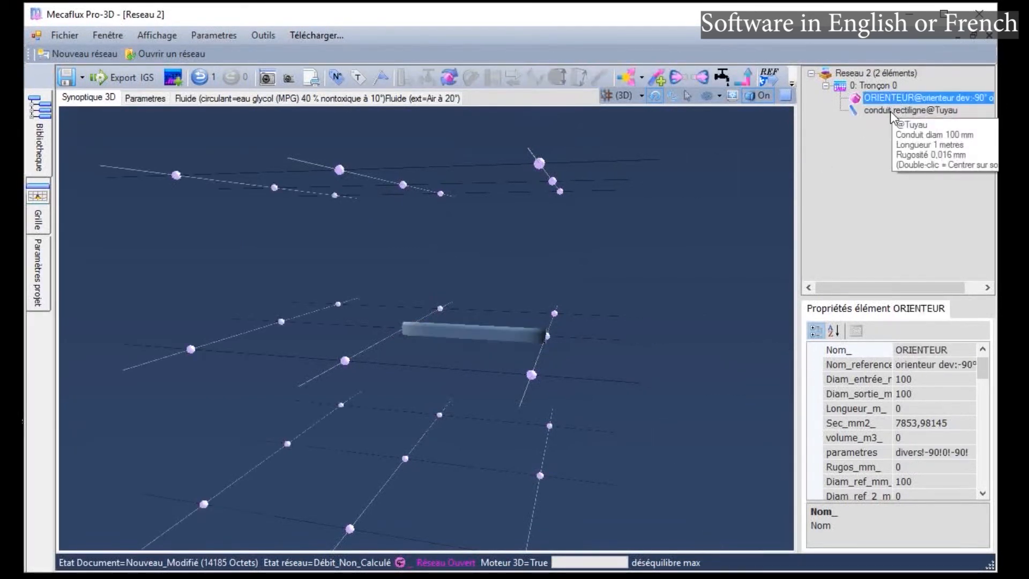
pyautogui.click(906, 110)
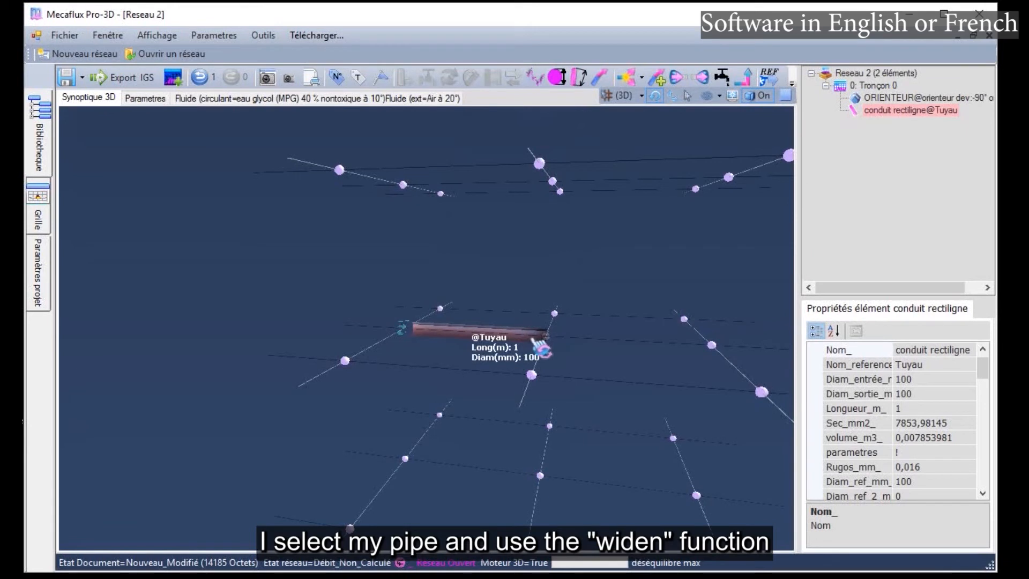
pyautogui.scroll(3, 604, 348)
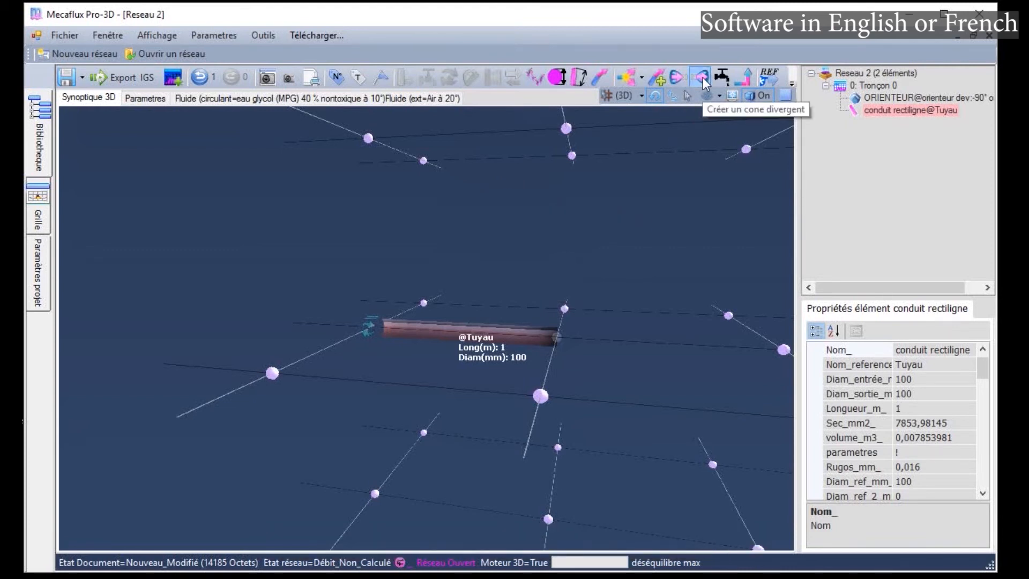
pyautogui.click(703, 78)
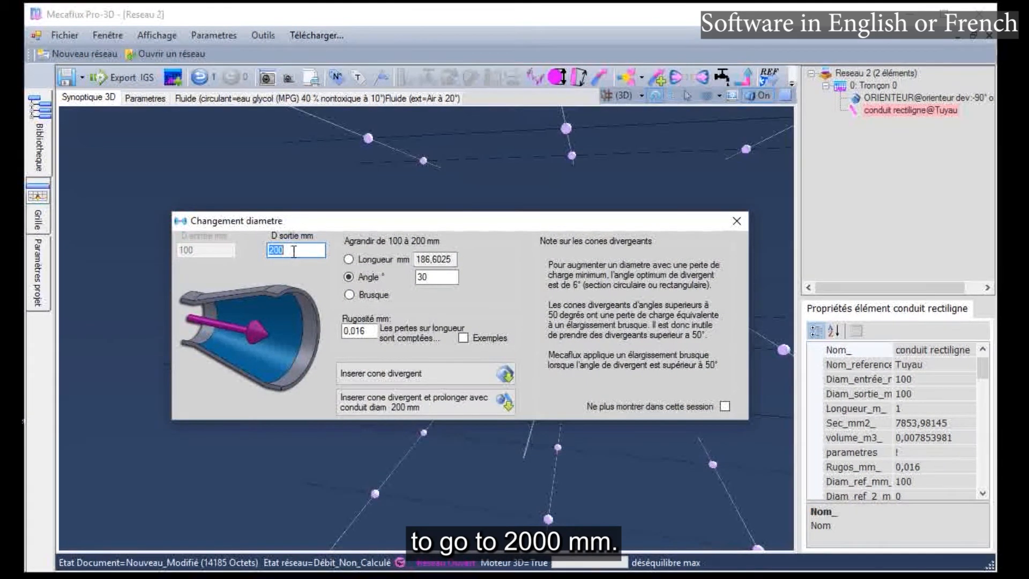
pyautogui.write('20')
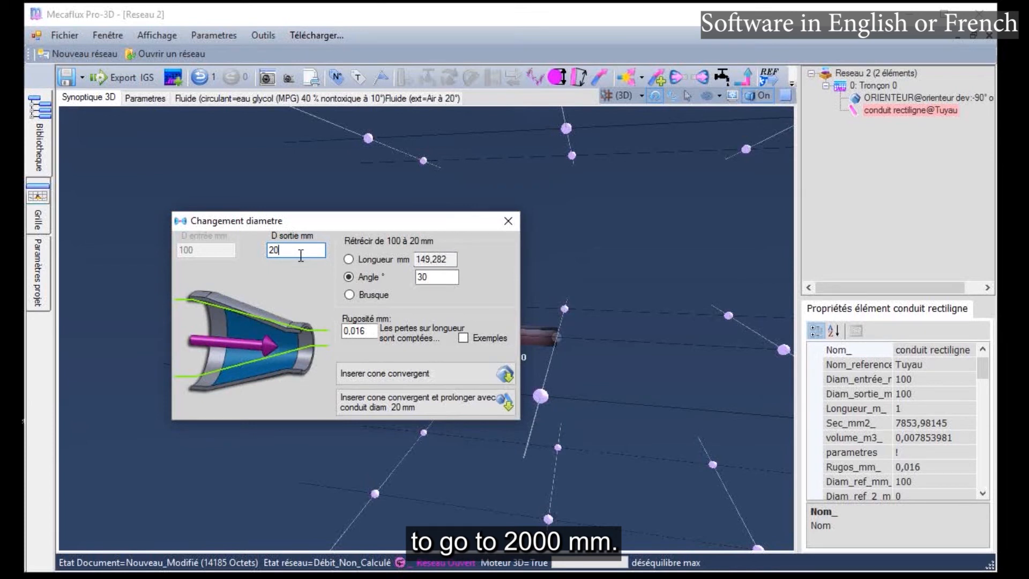
pyautogui.write('00')
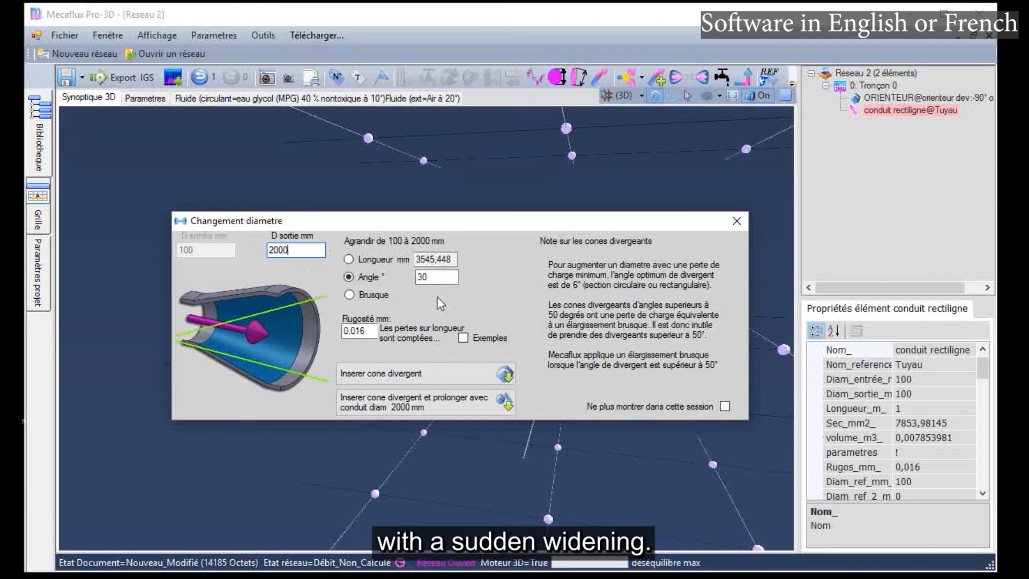
pyautogui.click(375, 296)
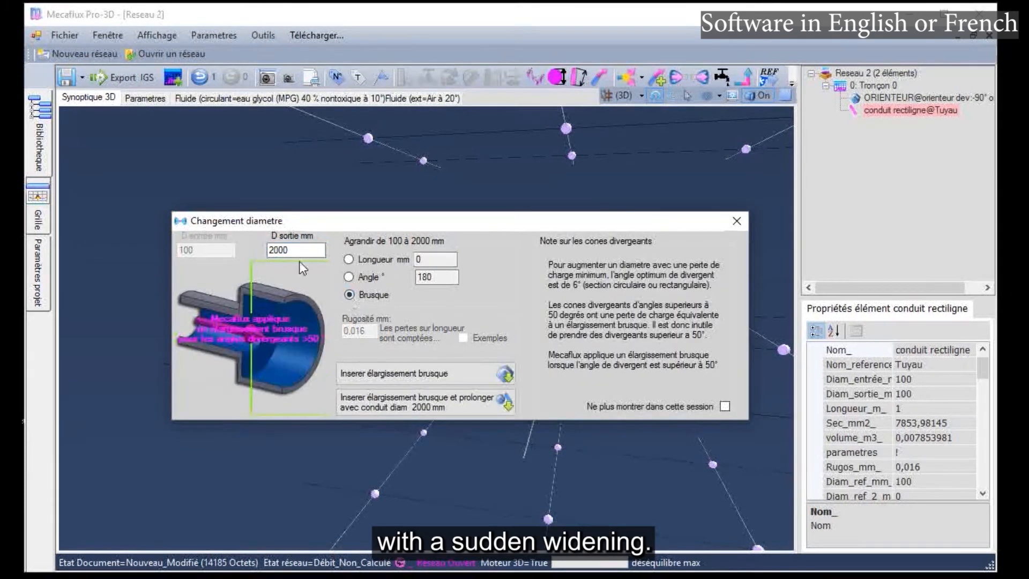
pyautogui.click(426, 374)
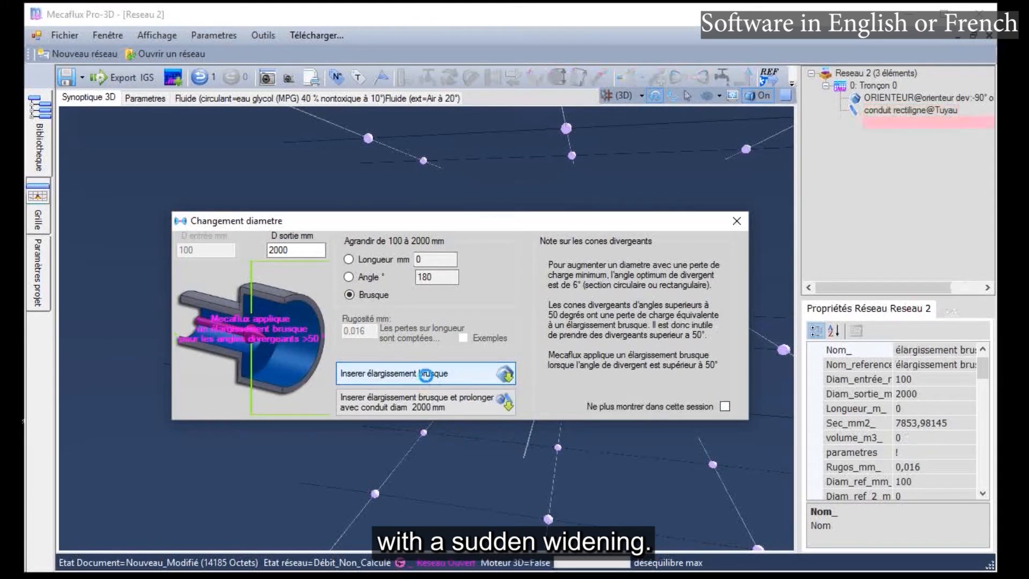
# Set the length of the 100 mm straight conduit upstream of the sudden enlargement to 3 m and validate it.
pyautogui.moveTo(573, 338); pyautogui.dragTo(366, 374)
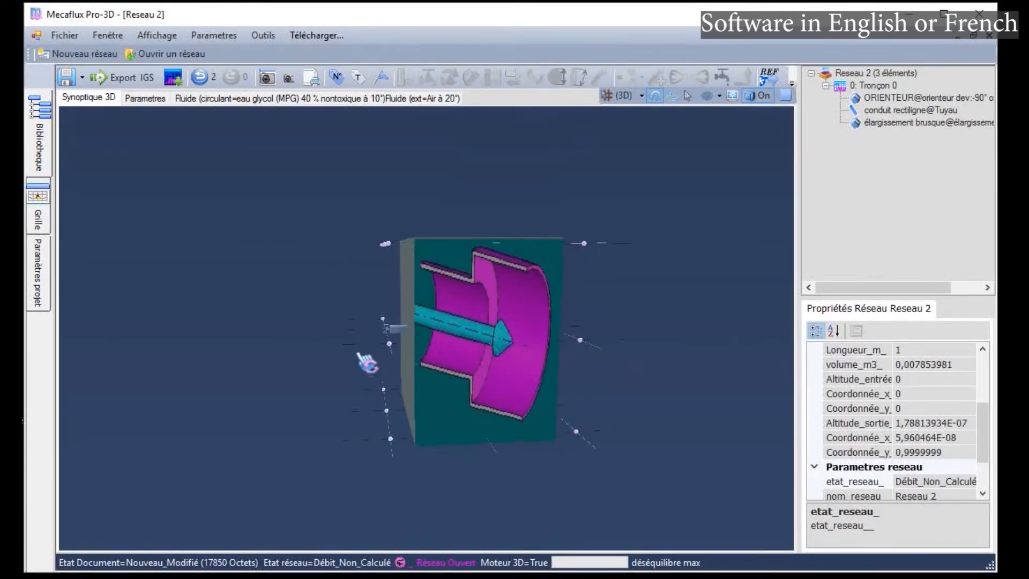
pyautogui.scroll(5, 363, 359)
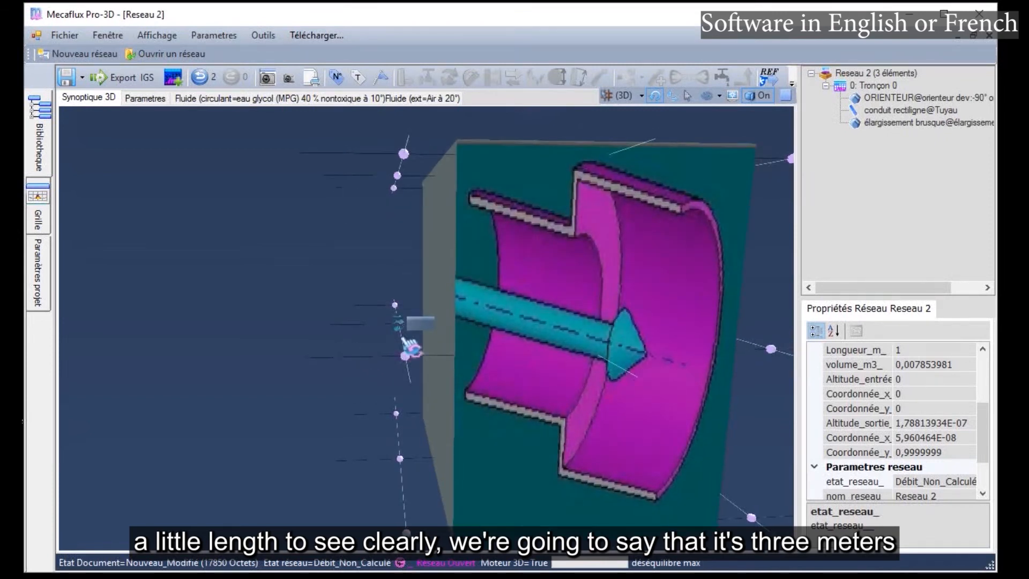
pyautogui.click(422, 328)
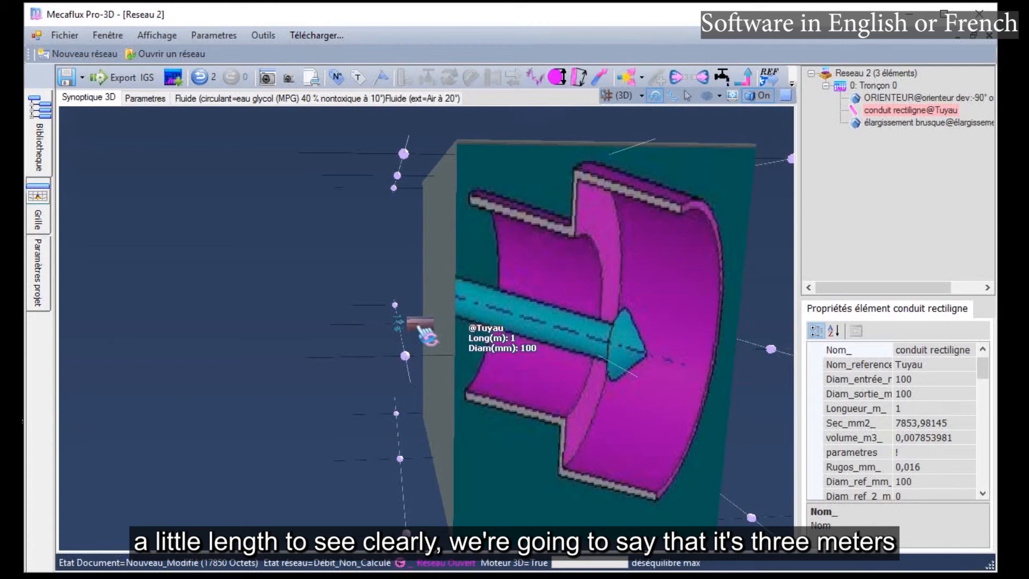
pyautogui.click(579, 77)
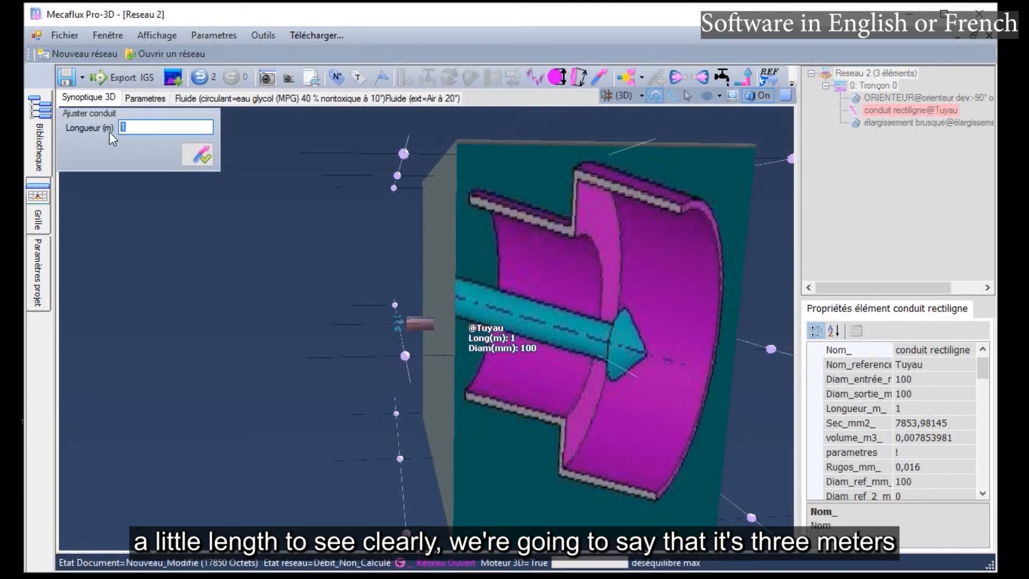
pyautogui.write('3')
pyautogui.press('Return')
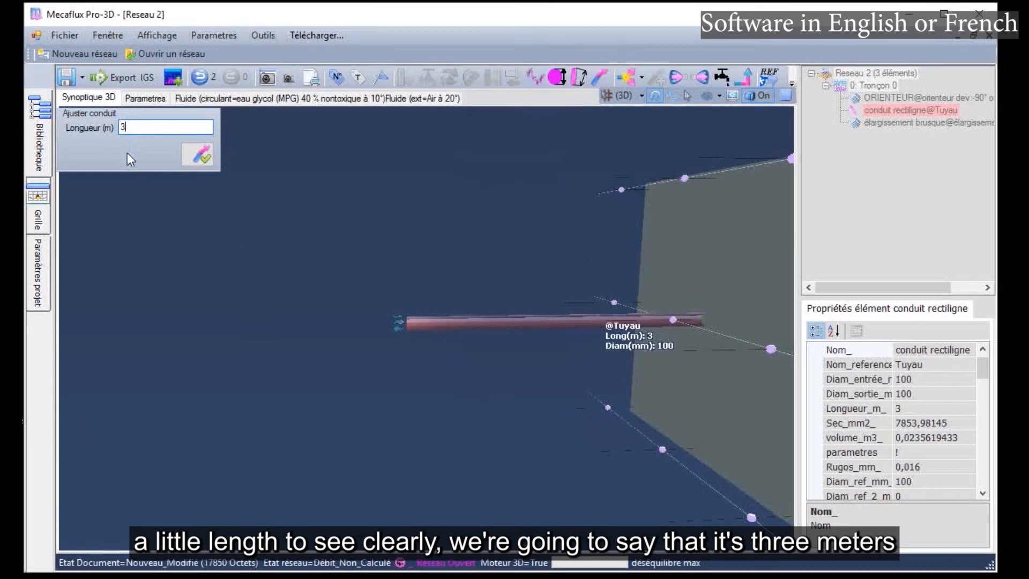
pyautogui.click(191, 155)
# Try to extend the sudden enlargement with a 2000 mm diameter conduit 3 m long, and abandon the placement.
pyautogui.scroll(-2, 481, 239)
pyautogui.scroll(-4, 667, 280)
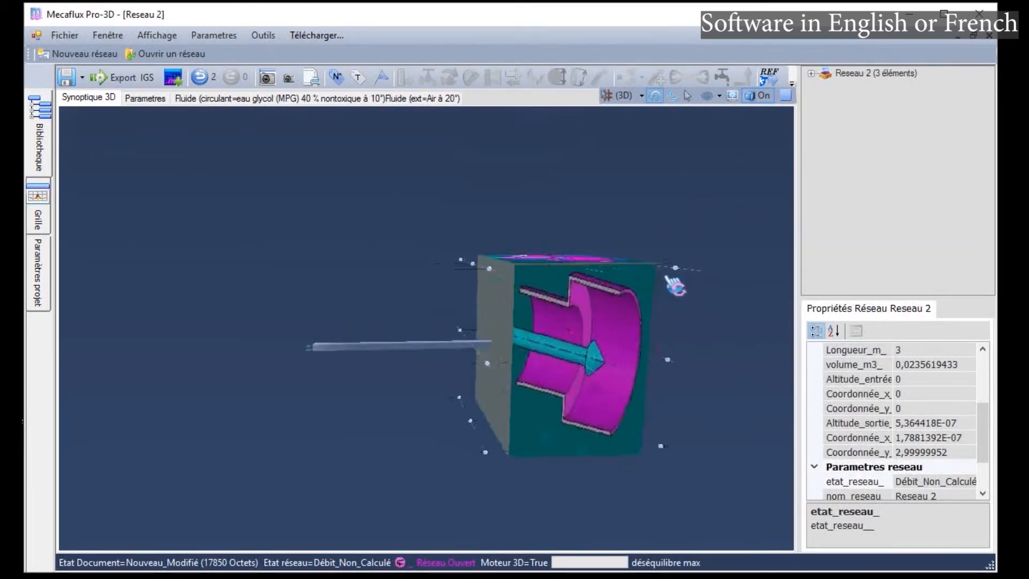
pyautogui.click(596, 407)
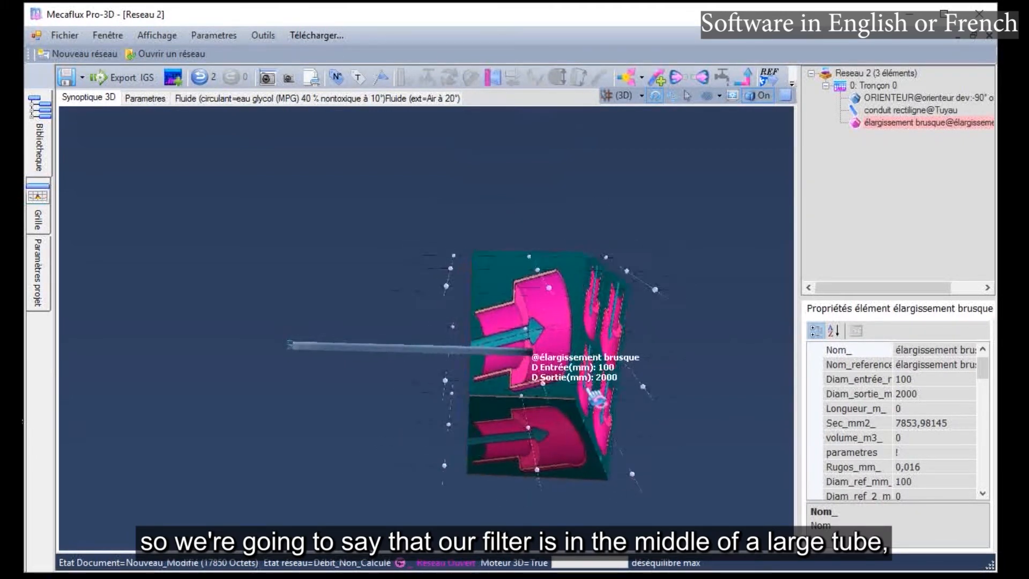
pyautogui.moveTo(724, 341); pyautogui.dragTo(626, 300)
pyautogui.click(495, 345)
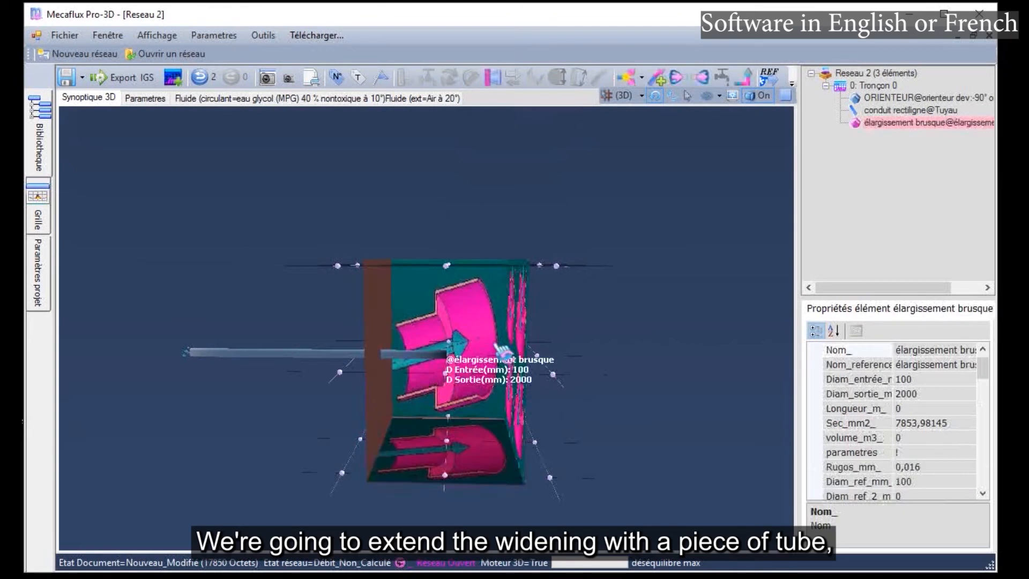
pyautogui.rightClick(506, 310)
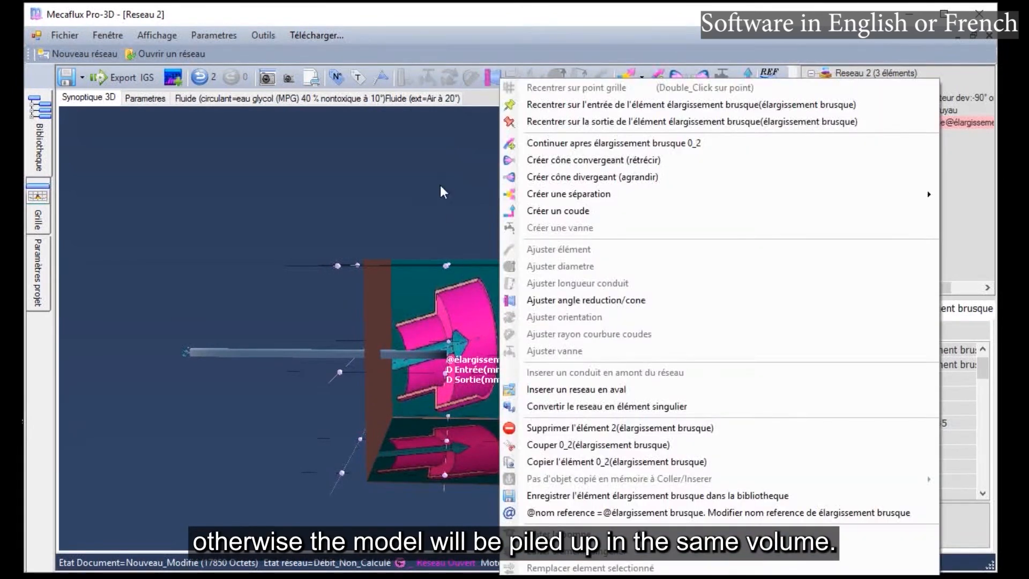
pyautogui.click(451, 288)
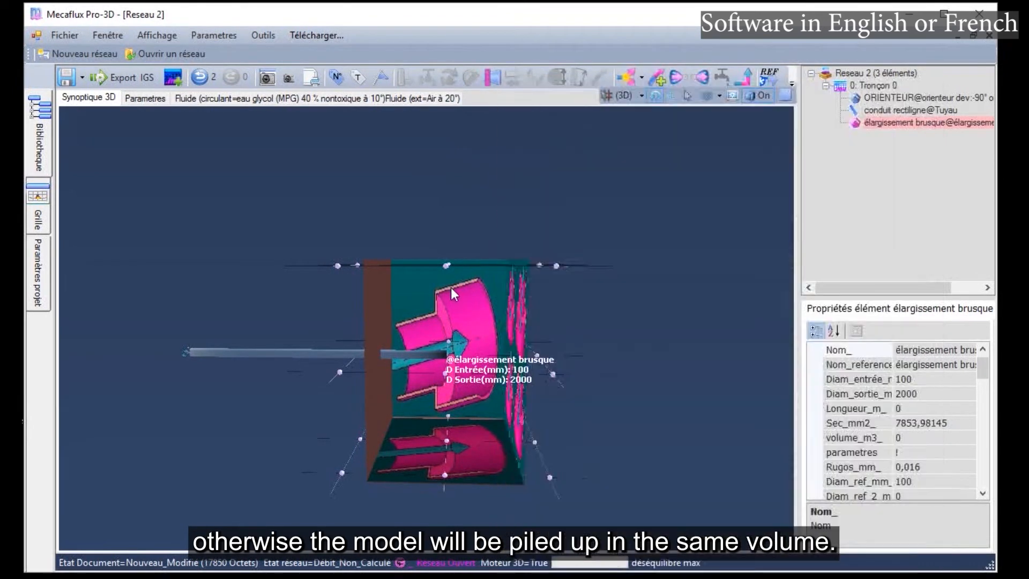
pyautogui.click(659, 79)
pyautogui.scroll(-3, 673, 304)
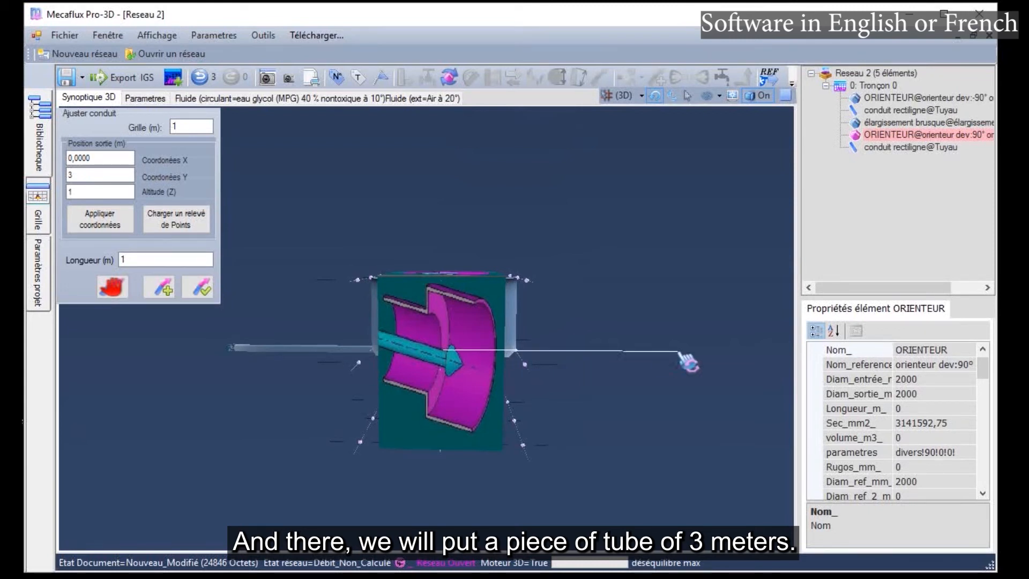
pyautogui.click(140, 260)
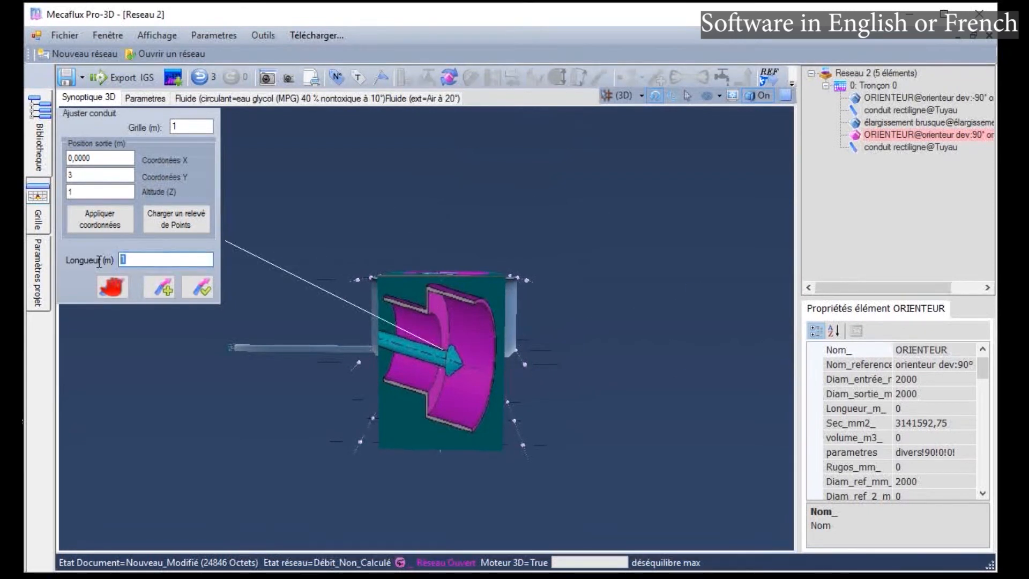
pyautogui.write('3')
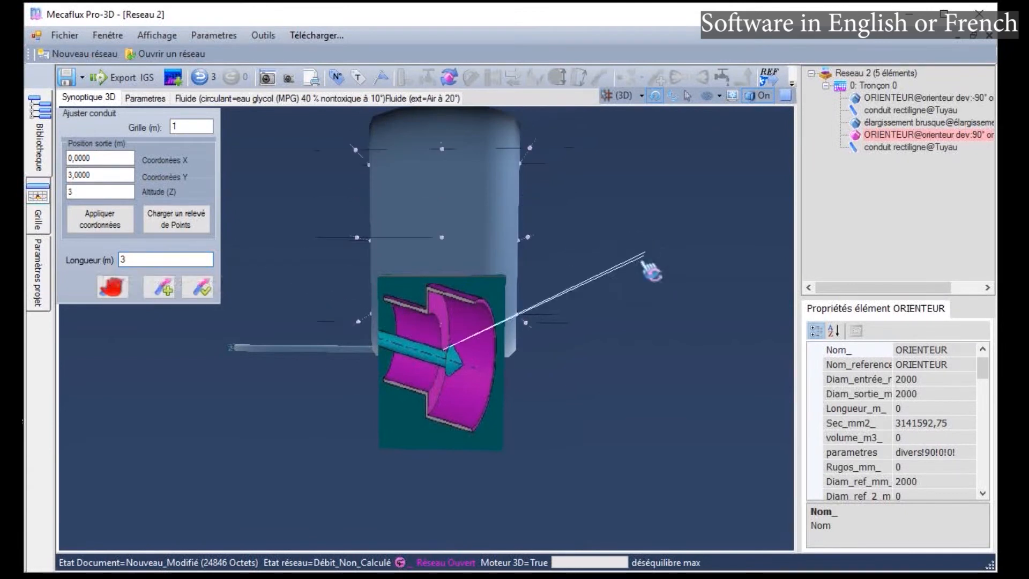
pyautogui.moveTo(607, 339); pyautogui.dragTo(512, 364)
pyautogui.scroll(5, 512, 365)
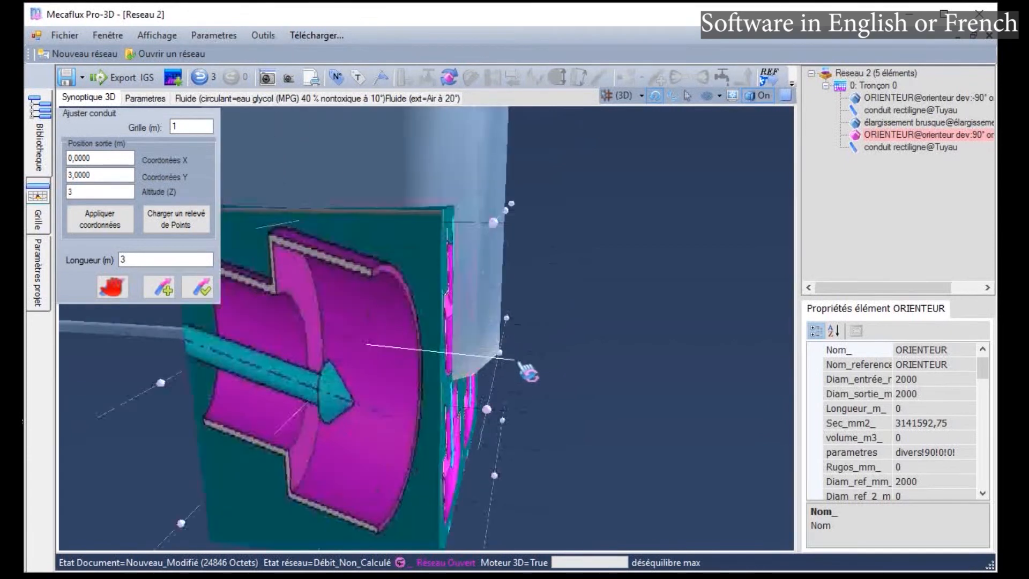
pyautogui.moveTo(531, 375); pyautogui.dragTo(644, 285)
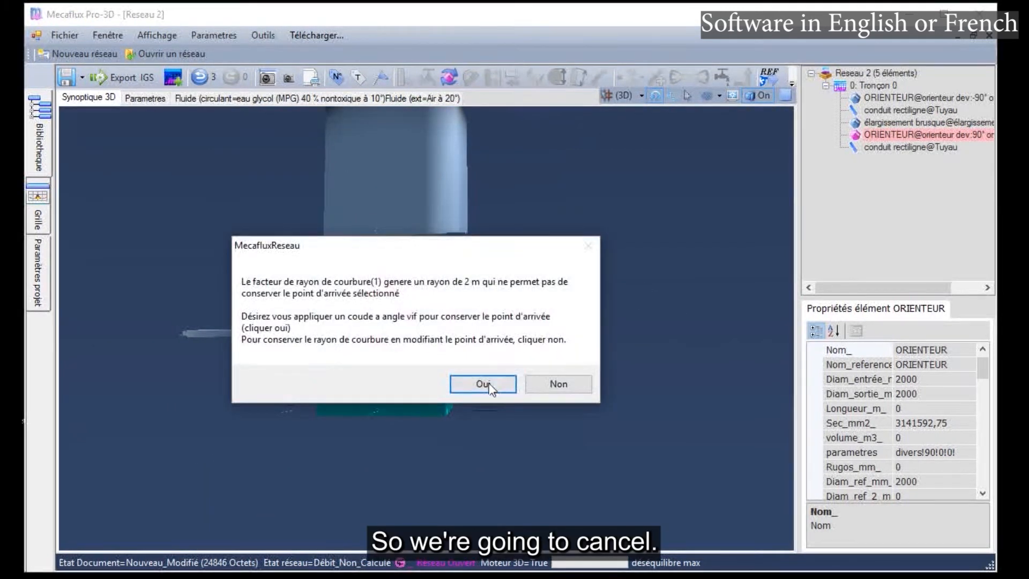
pyautogui.click(560, 382)
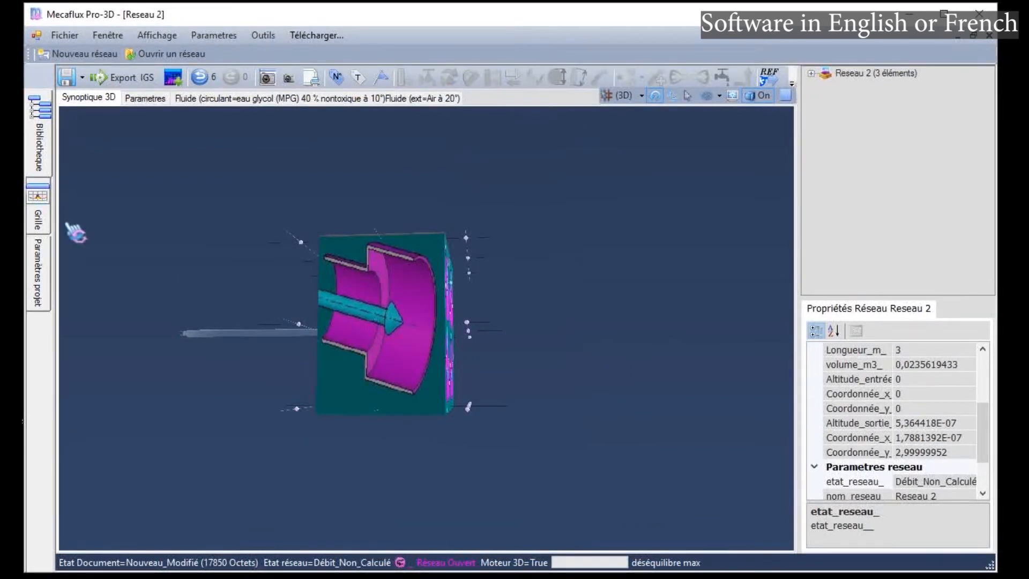
# Set the 3D grid spacing to 5 m and collapse the grid settings.
pyautogui.click(44, 214)
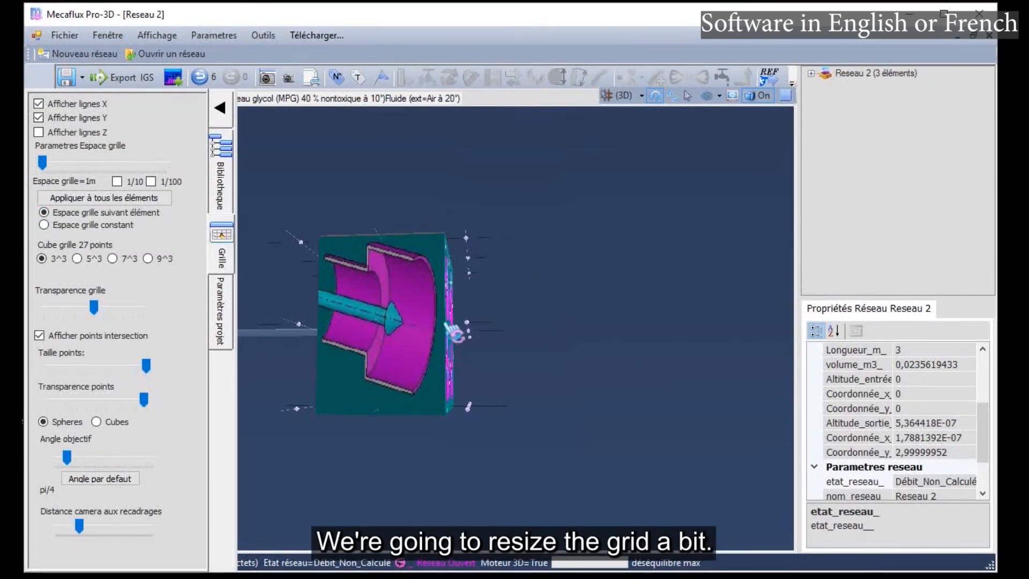
pyautogui.moveTo(420, 328); pyautogui.dragTo(558, 402)
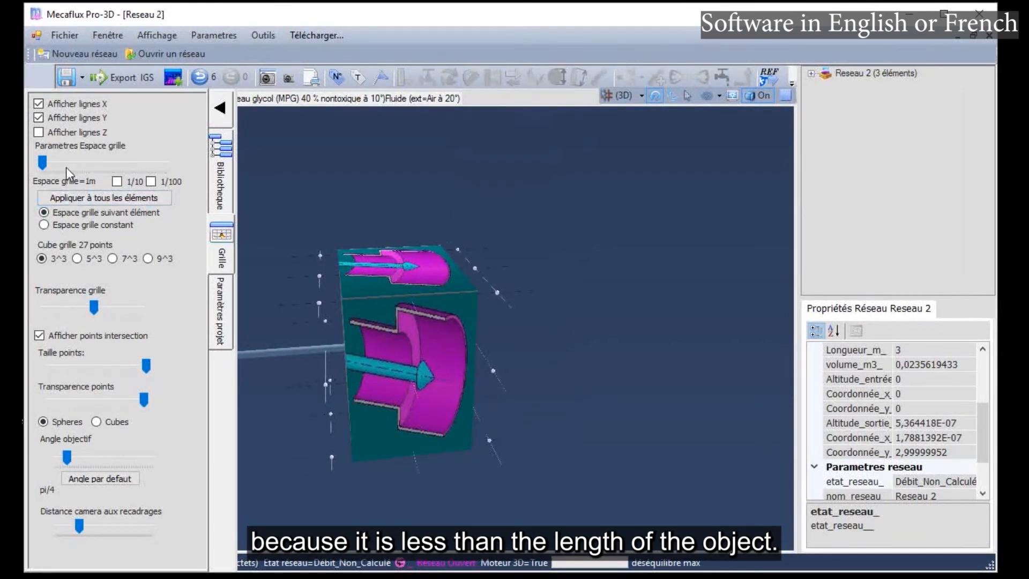
pyautogui.moveTo(556, 301); pyautogui.dragTo(567, 296)
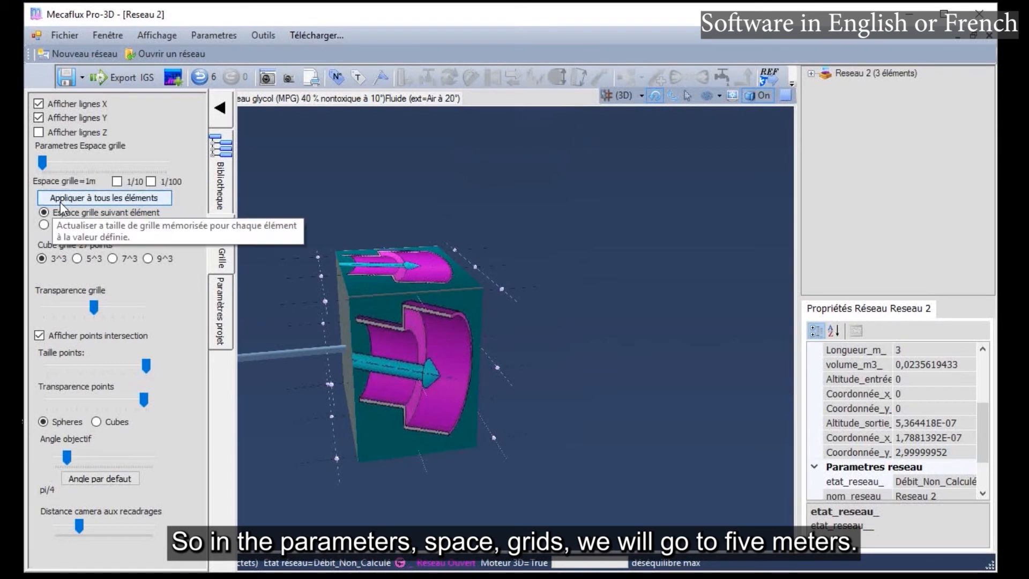
pyautogui.click(61, 161)
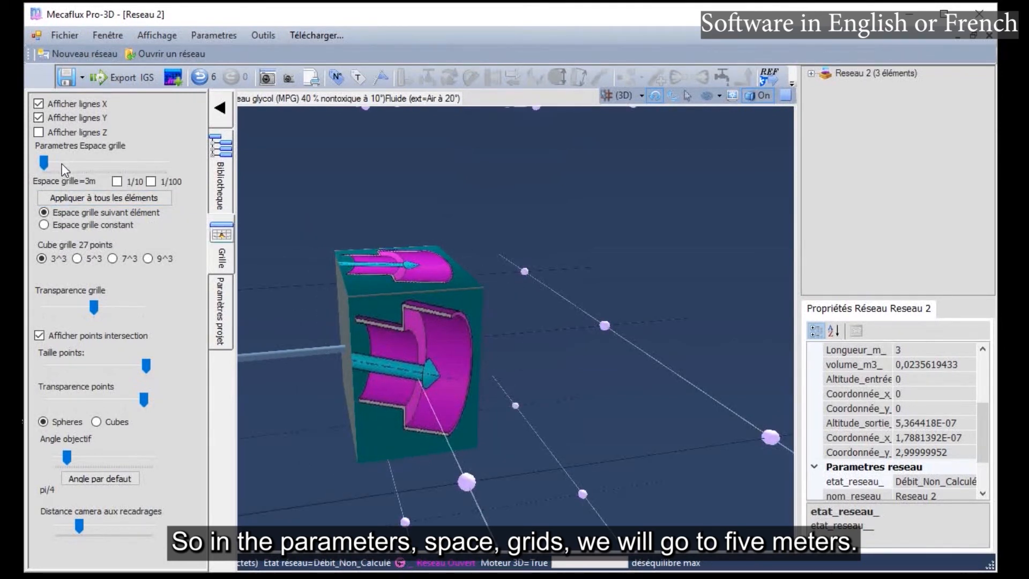
pyautogui.moveTo(47, 162); pyautogui.dragTo(49, 164)
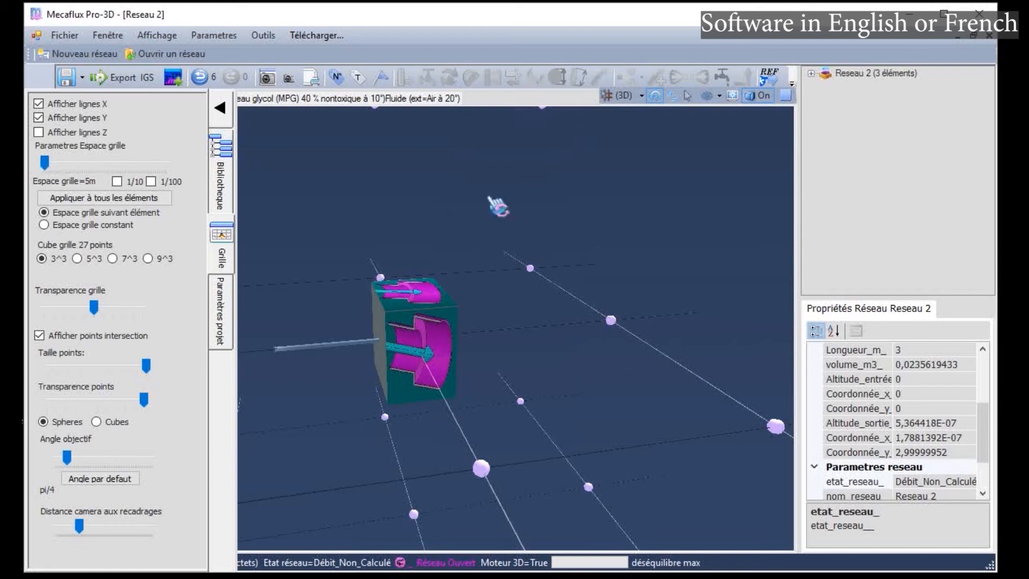
pyautogui.moveTo(568, 344); pyautogui.dragTo(268, 169)
pyautogui.click(221, 108)
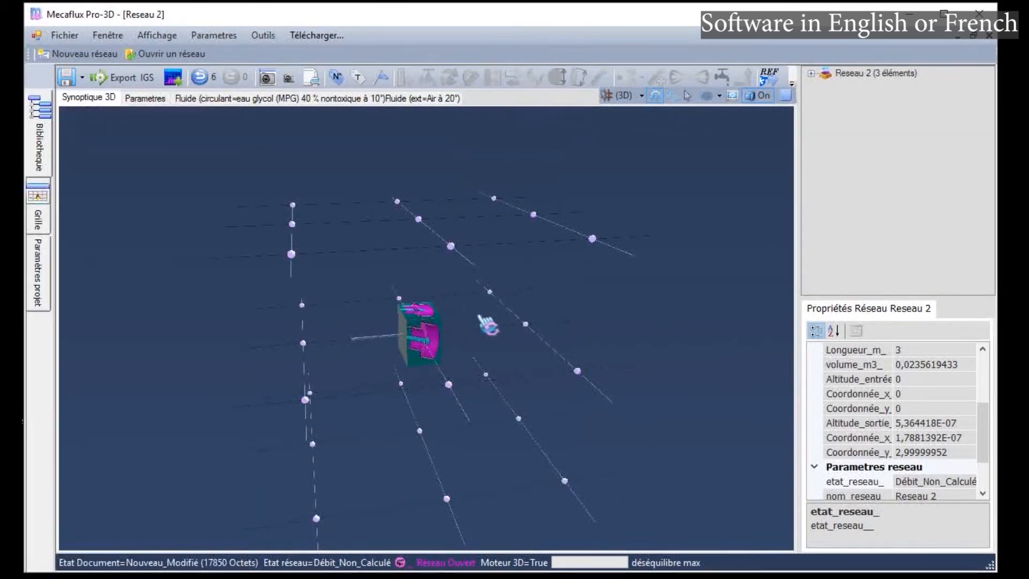
# Switch the grid from per-element spacing to constant spacing, so the 5 m spacing applies whichever element is selected.
pyautogui.click(424, 366)
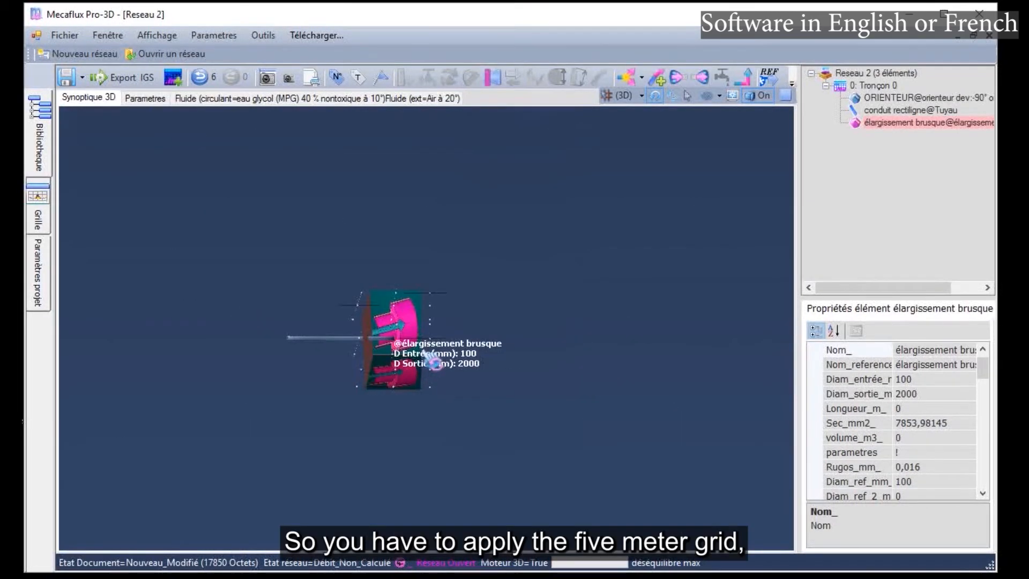
pyautogui.moveTo(436, 363); pyautogui.dragTo(443, 335)
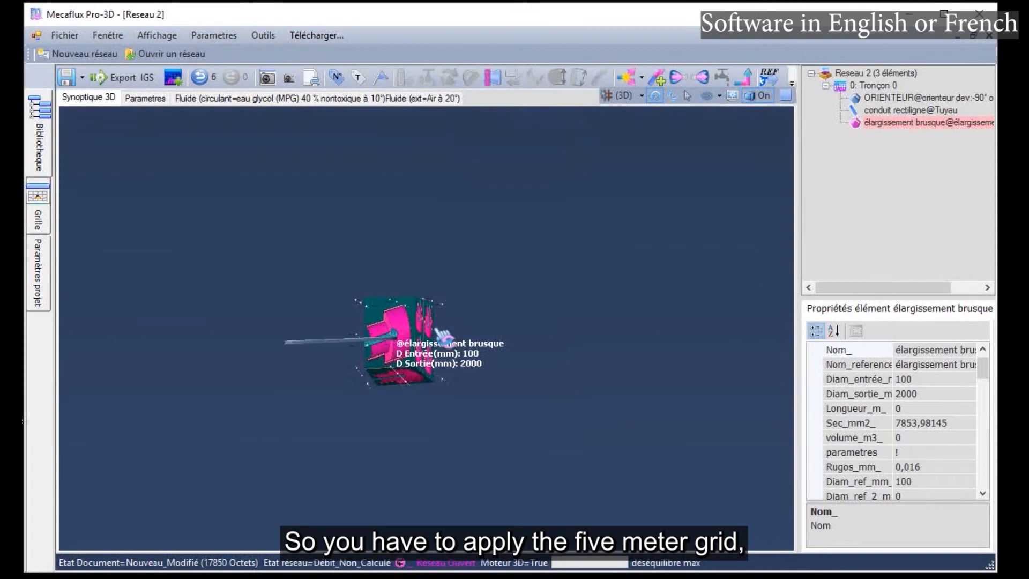
pyautogui.click(47, 214)
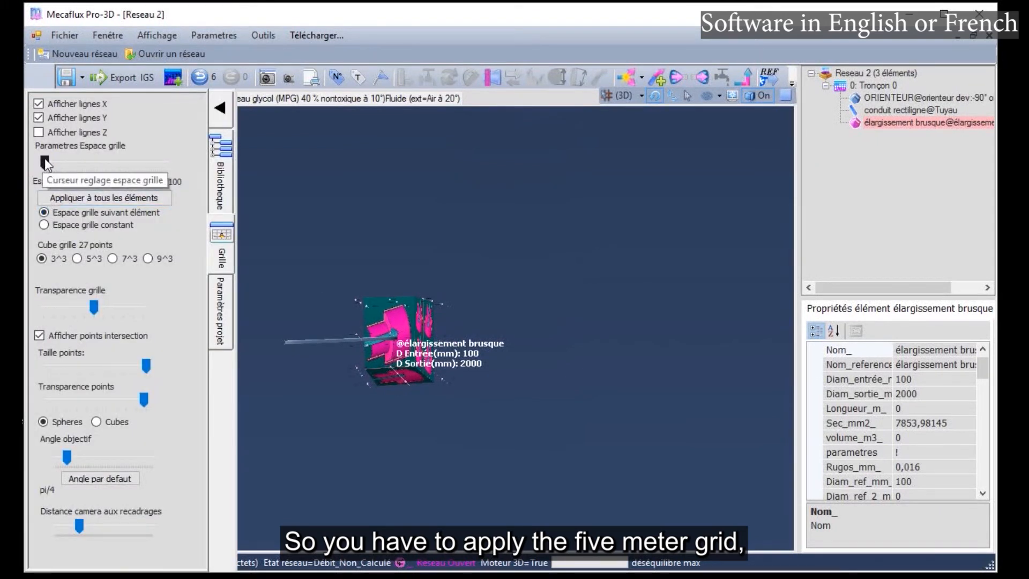
pyautogui.click(44, 225)
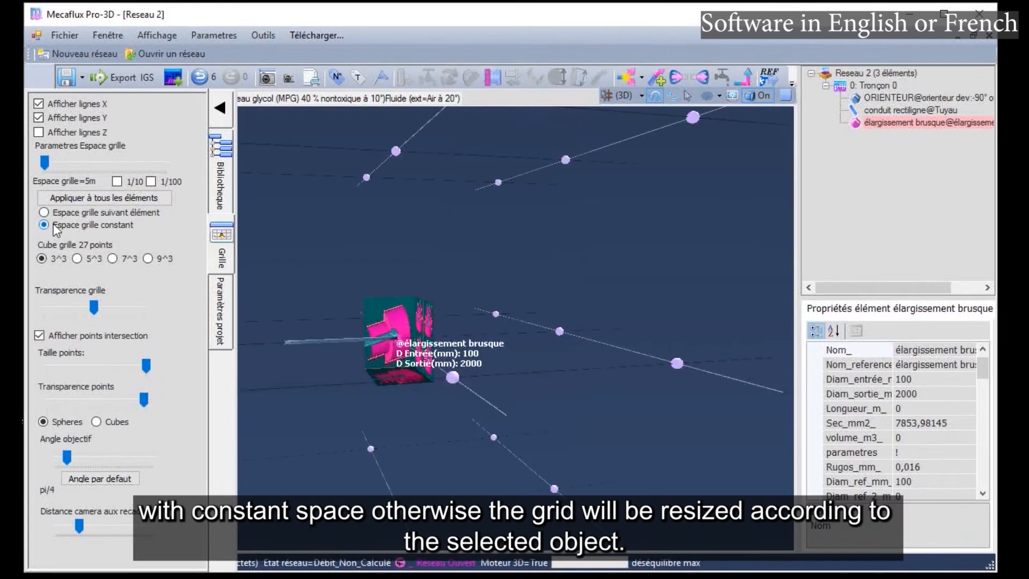
pyautogui.moveTo(522, 344); pyautogui.dragTo(436, 332)
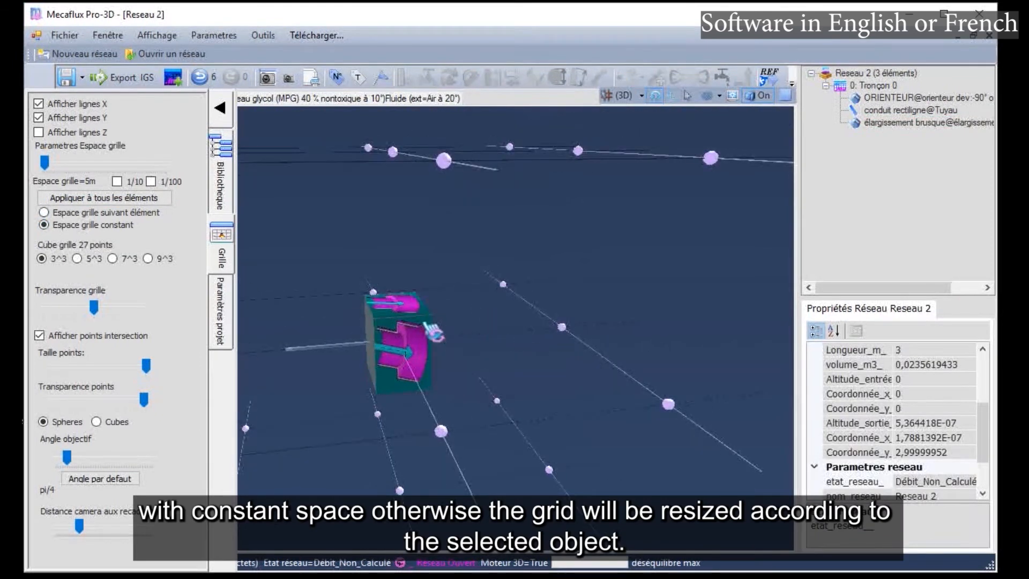
# Extend the sudden enlargement with a 2000 mm diameter conduit 5 m long along Y and validate it.
pyautogui.click(358, 354)
pyautogui.click(437, 346)
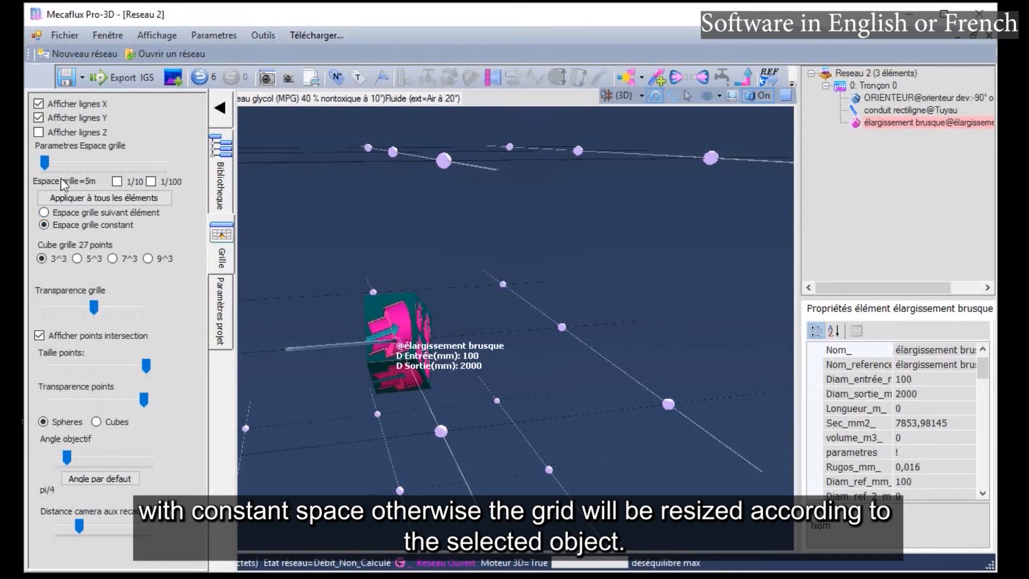
pyautogui.click(220, 108)
pyautogui.moveTo(469, 251); pyautogui.dragTo(497, 282)
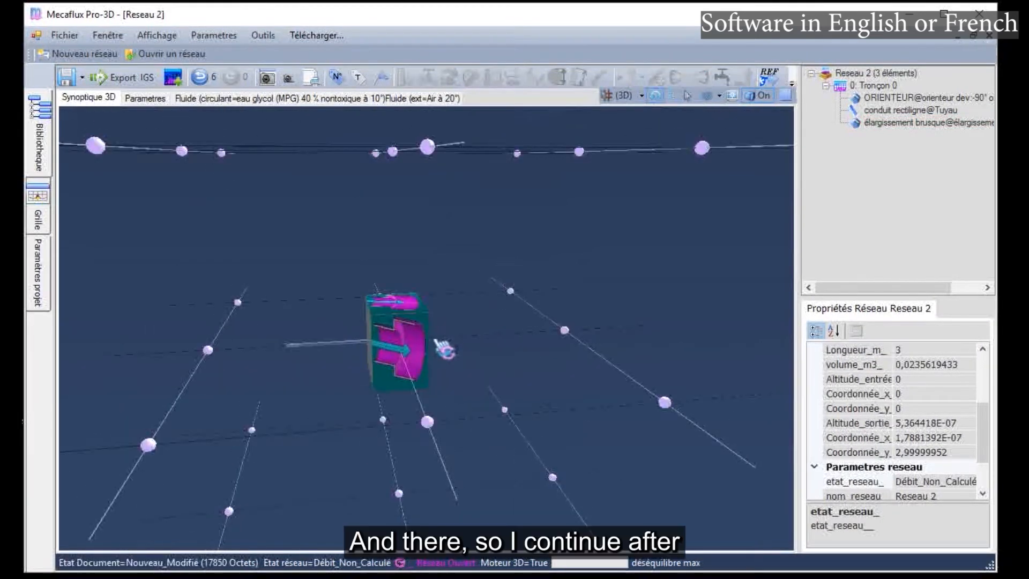
pyautogui.click(425, 349)
pyautogui.click(663, 80)
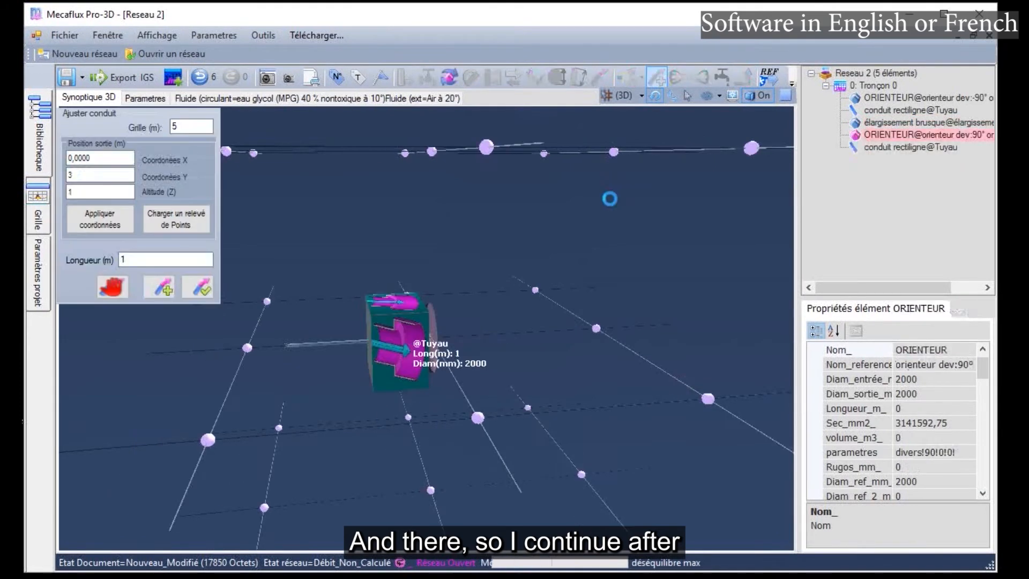
pyautogui.moveTo(640, 344); pyautogui.dragTo(639, 364)
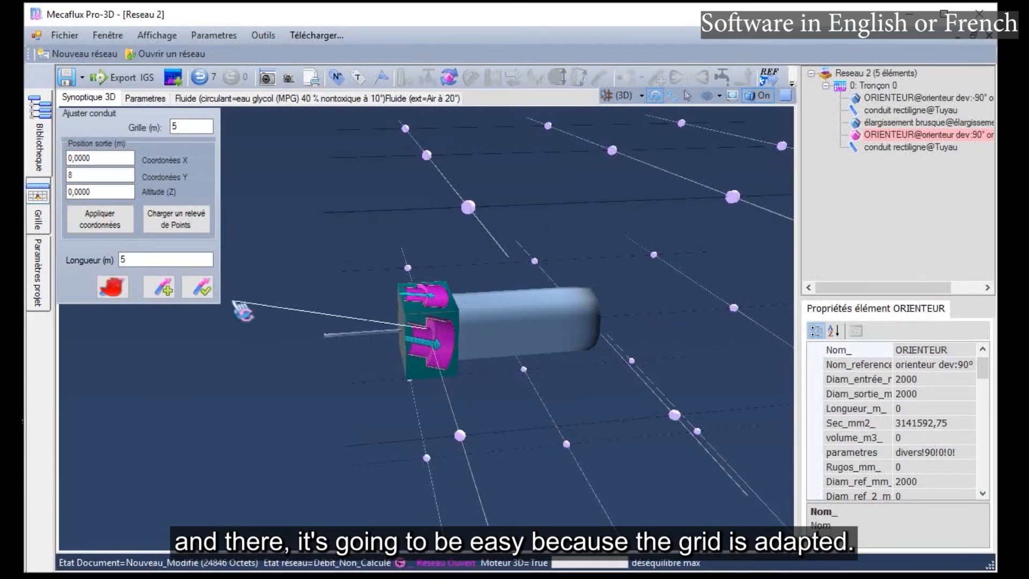
pyautogui.click(200, 288)
# Insert the library element filtre_sable_2000dg3mm at the outlet of the 5 m long, 2000 mm conduit.
pyautogui.moveTo(627, 413)
pyautogui.mouseDown()
pyautogui.moveTo(616, 374)
pyautogui.moveTo(593, 410)
pyautogui.moveTo(616, 416)
pyautogui.moveTo(629, 407)
pyautogui.mouseUp()
pyautogui.scroll(5, 634, 346)
pyautogui.scroll(-6, 699, 356)
pyautogui.click(537, 331)
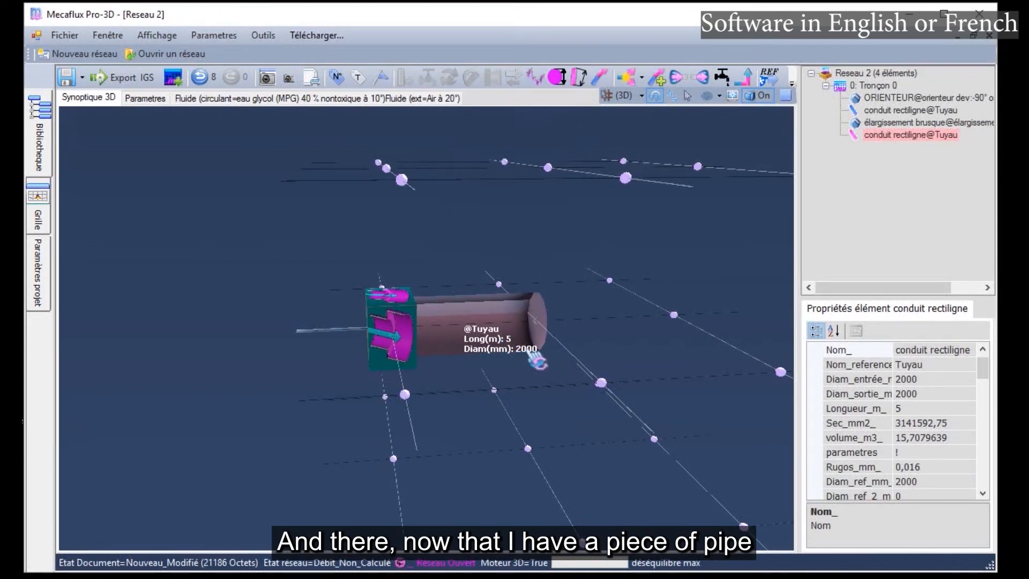
pyautogui.click(34, 164)
pyautogui.click(55, 225)
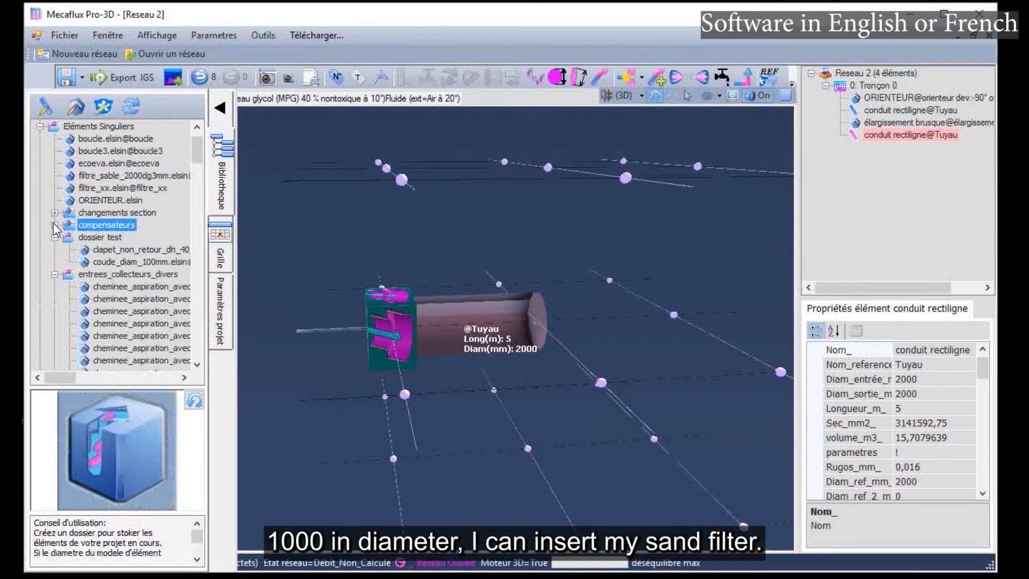
pyautogui.click(54, 237)
pyautogui.moveTo(97, 175); pyautogui.dragTo(595, 339)
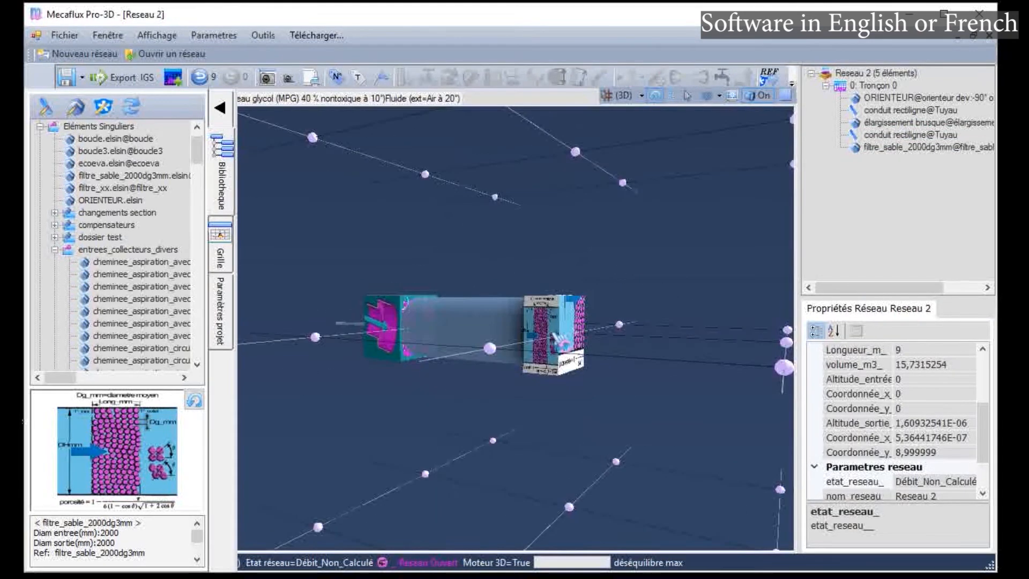
# Continue the network after the sand filter with a 2000 mm conduit 5 m long along Y and validate it.
pyautogui.click(577, 369)
pyautogui.rightClick(576, 369)
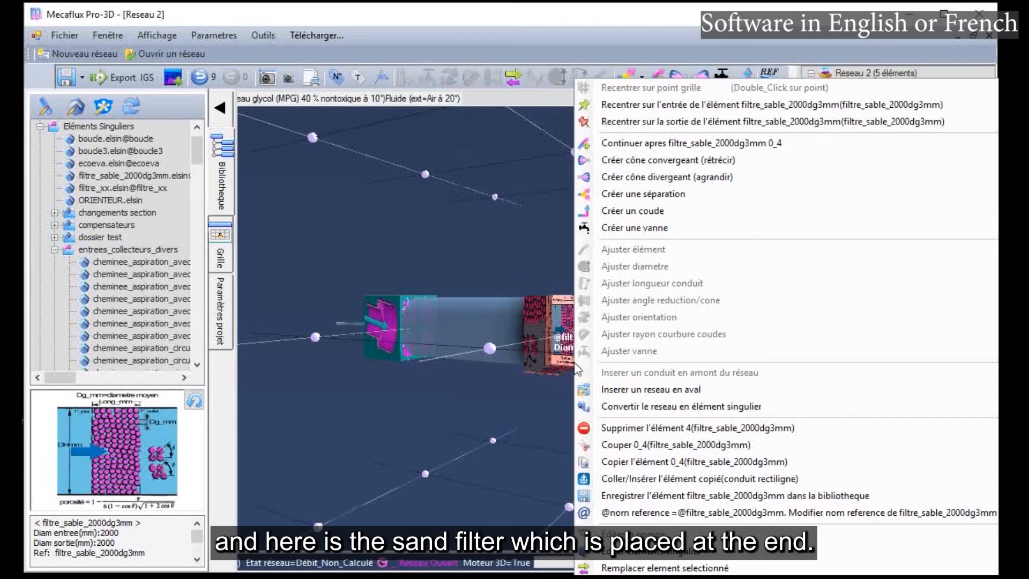
pyautogui.click(671, 143)
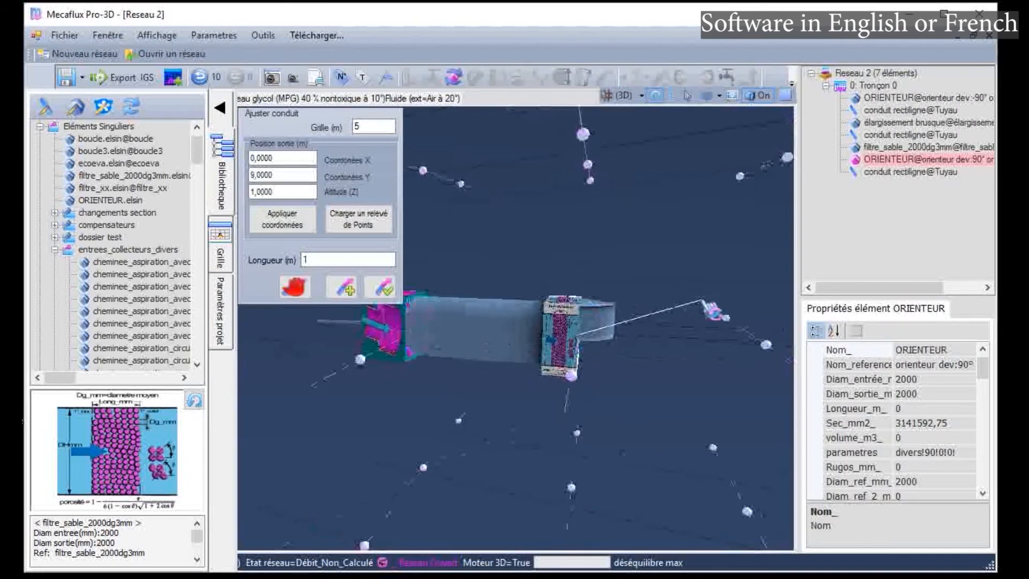
pyautogui.click(735, 345)
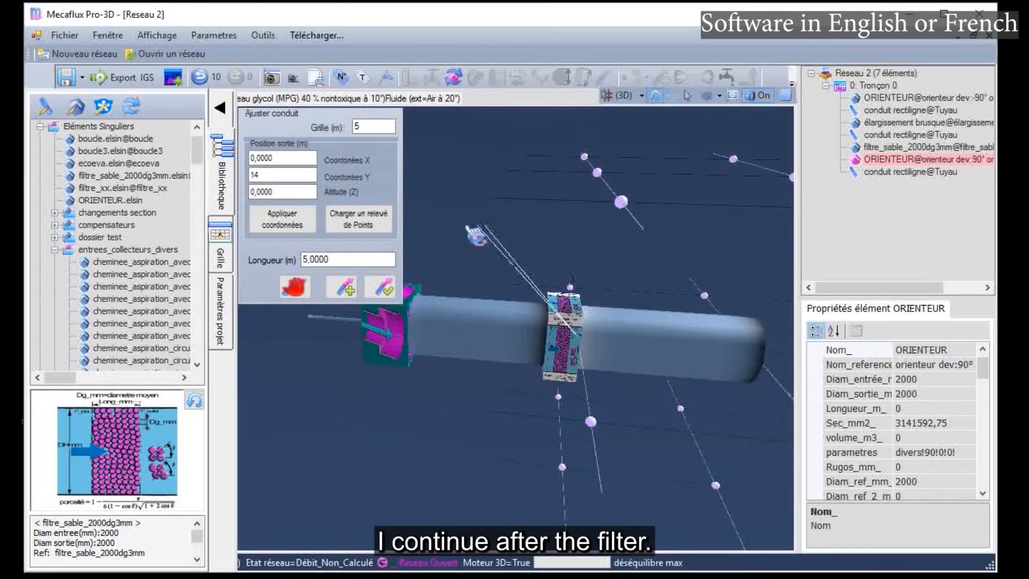
pyautogui.click(383, 289)
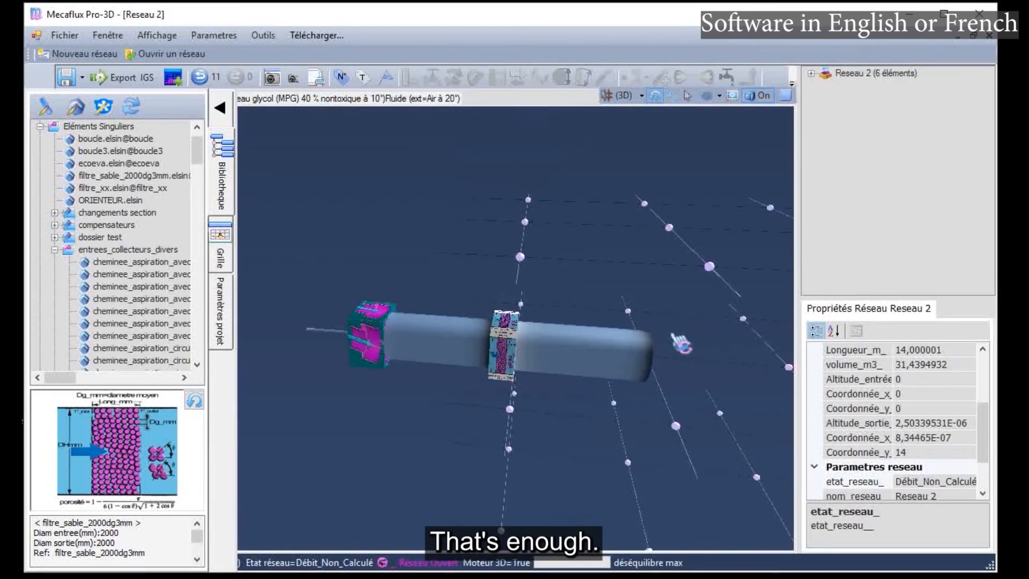
# Insert an abrupt narrowing to 100 mm after the last 2000 mm conduit, extended with a 100 mm diameter conduit.
pyautogui.click(648, 356)
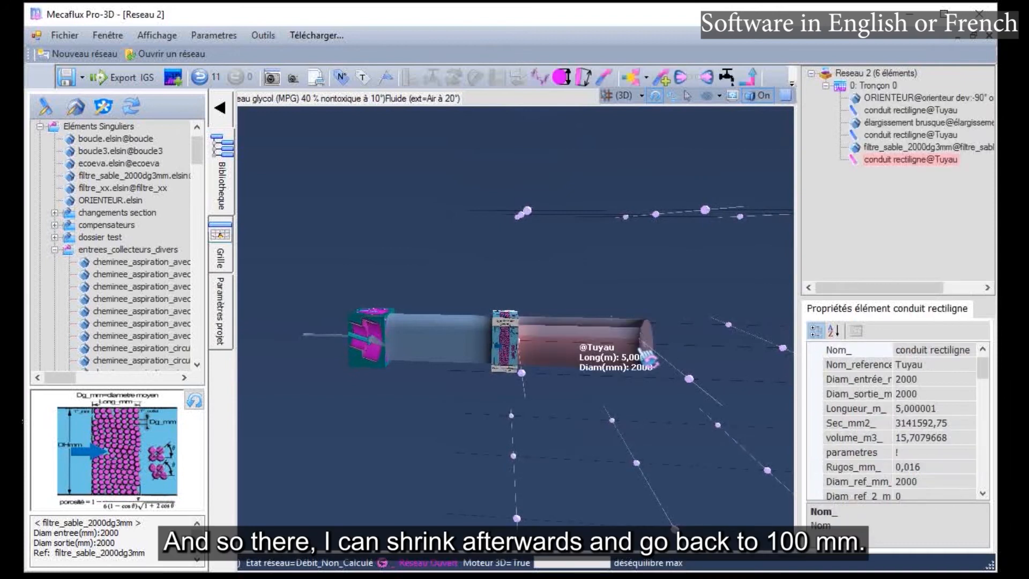
pyautogui.click(680, 79)
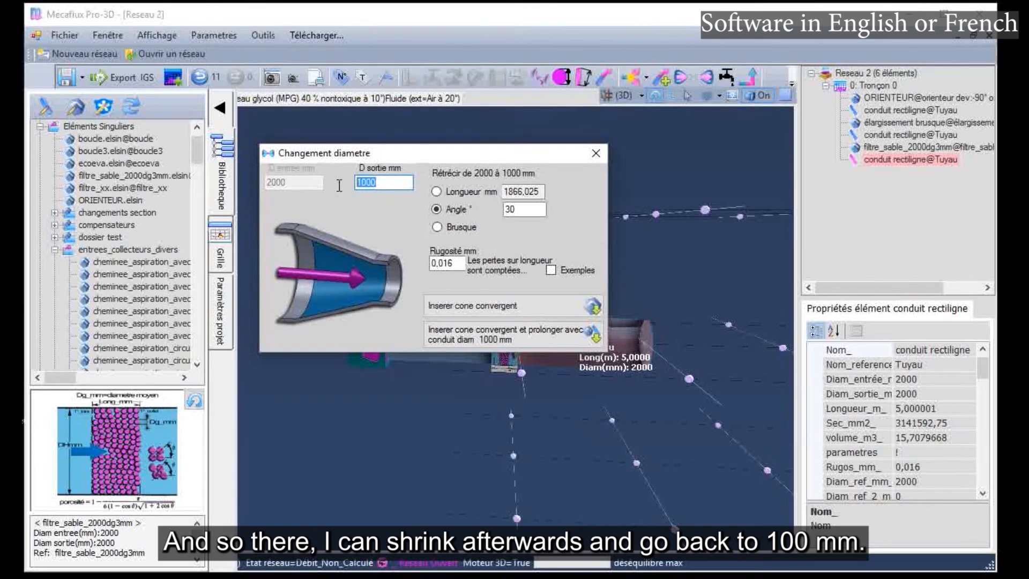
pyautogui.write('100')
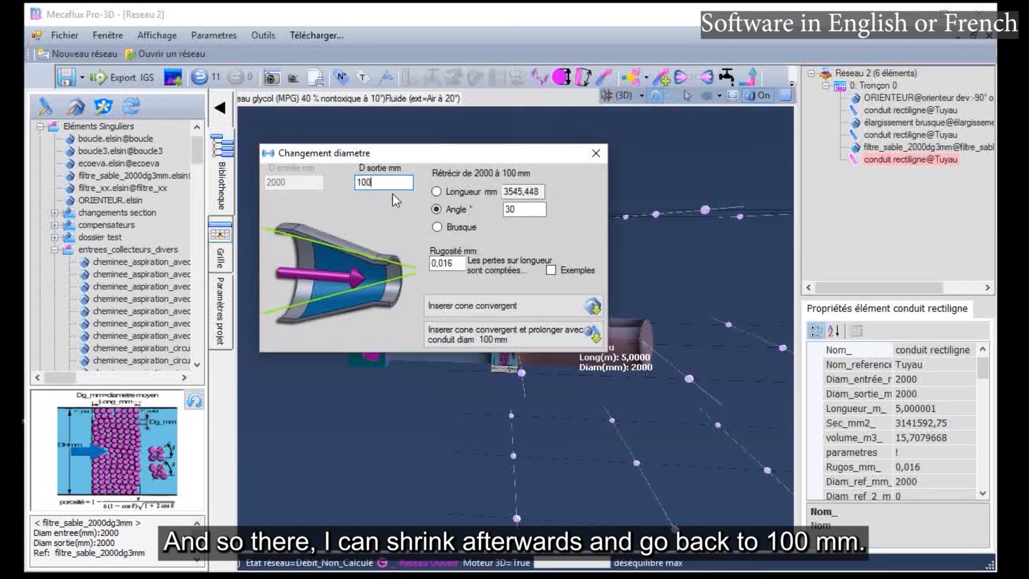
pyautogui.click(438, 227)
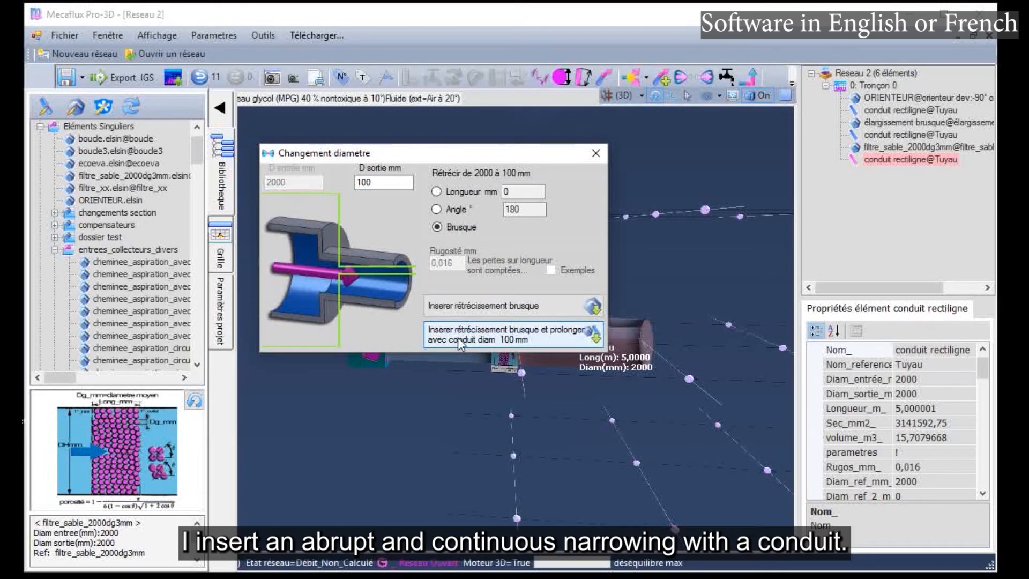
pyautogui.click(491, 341)
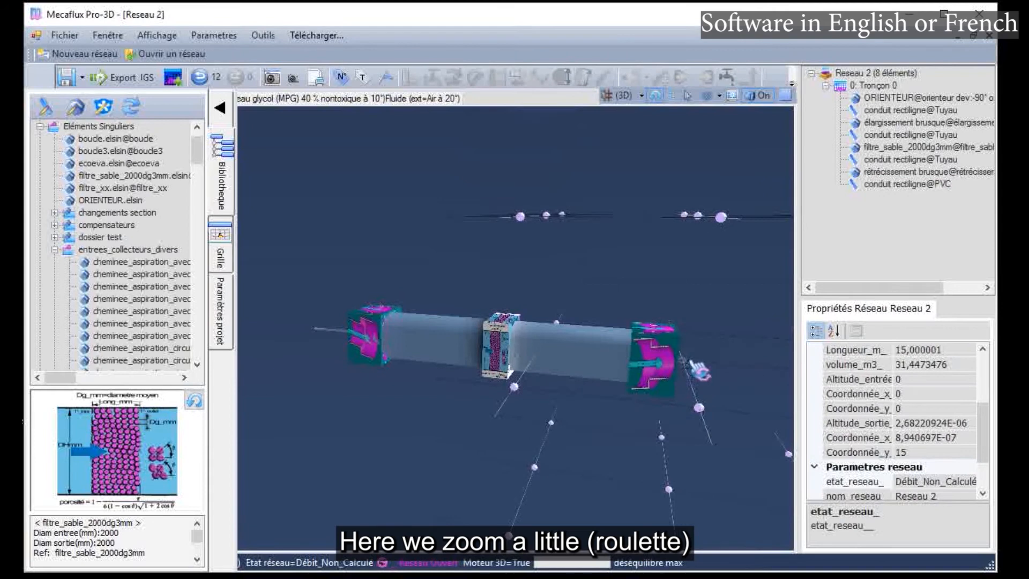
# Recentre the 3D view on the end of the 100 mm PVC conduit and examine it up close.
pyautogui.scroll(4, 700, 373)
pyautogui.scroll(-3, 701, 373)
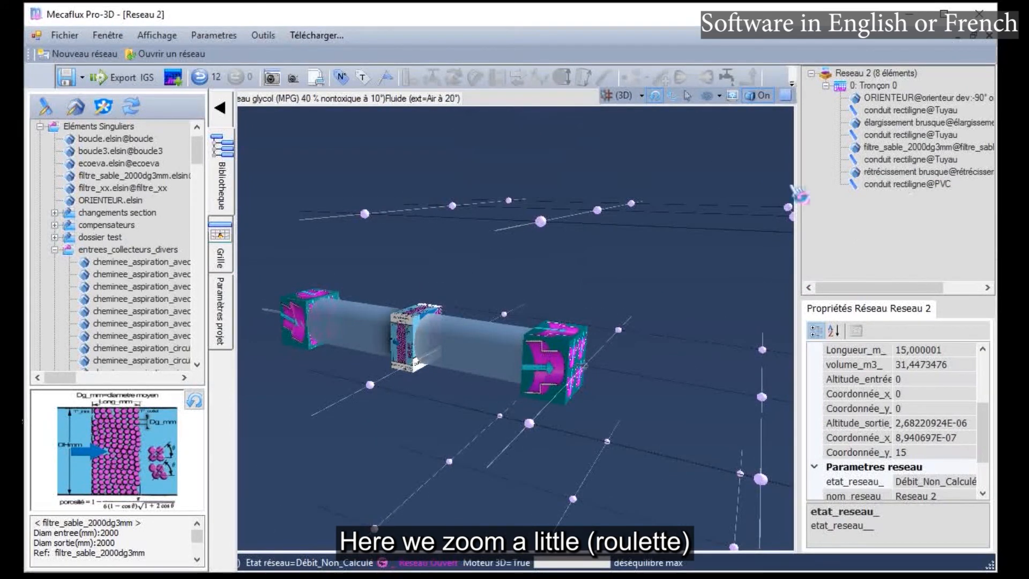
pyautogui.click(329, 324)
pyautogui.scroll(2, 327, 327)
pyautogui.moveTo(420, 309); pyautogui.dragTo(529, 302)
pyautogui.moveTo(574, 274); pyautogui.dragTo(438, 261)
pyautogui.click(381, 327)
pyautogui.click(899, 185)
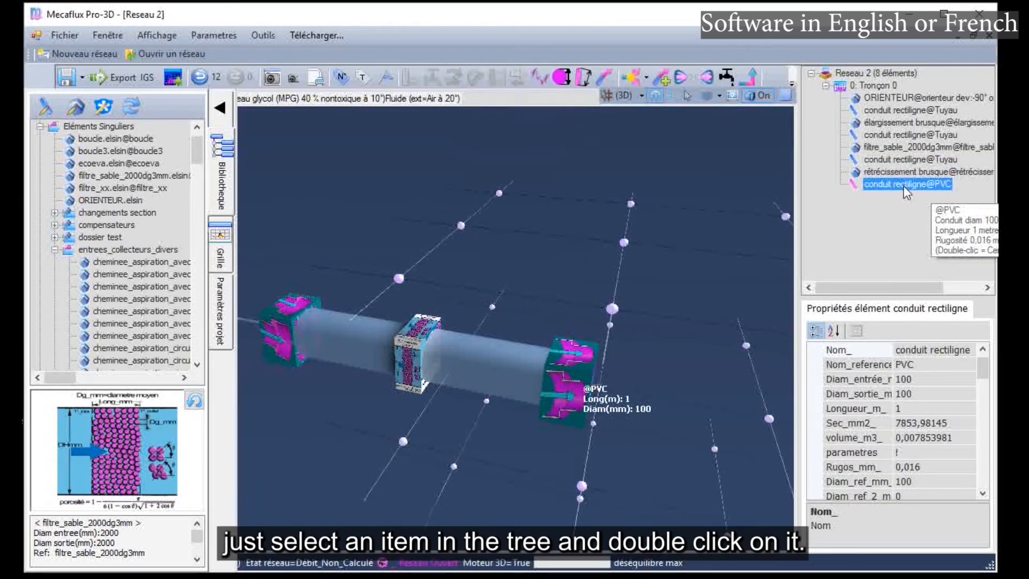
pyautogui.doubleClick(905, 185)
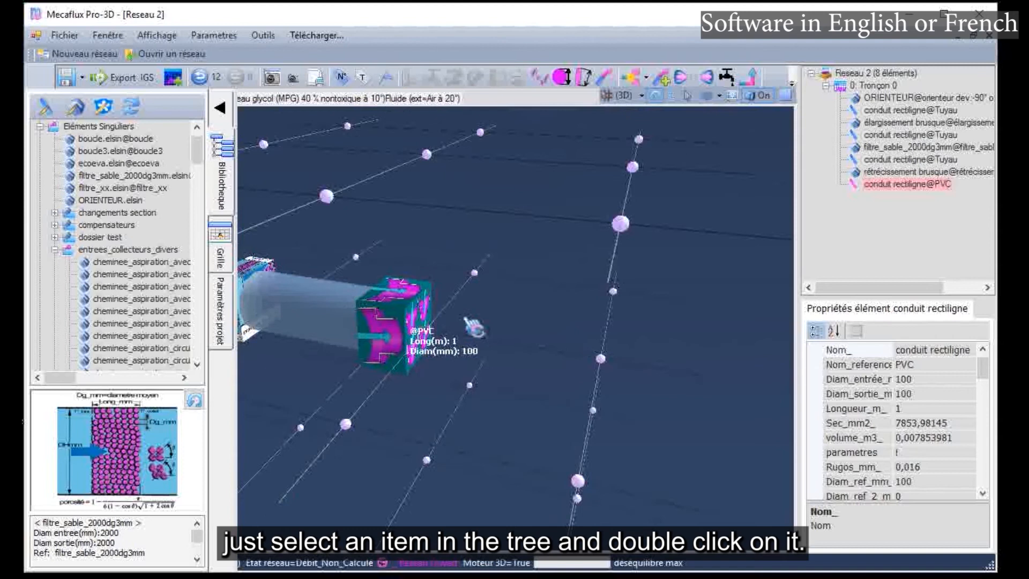
pyautogui.moveTo(443, 332); pyautogui.dragTo(566, 321)
pyautogui.click(900, 186)
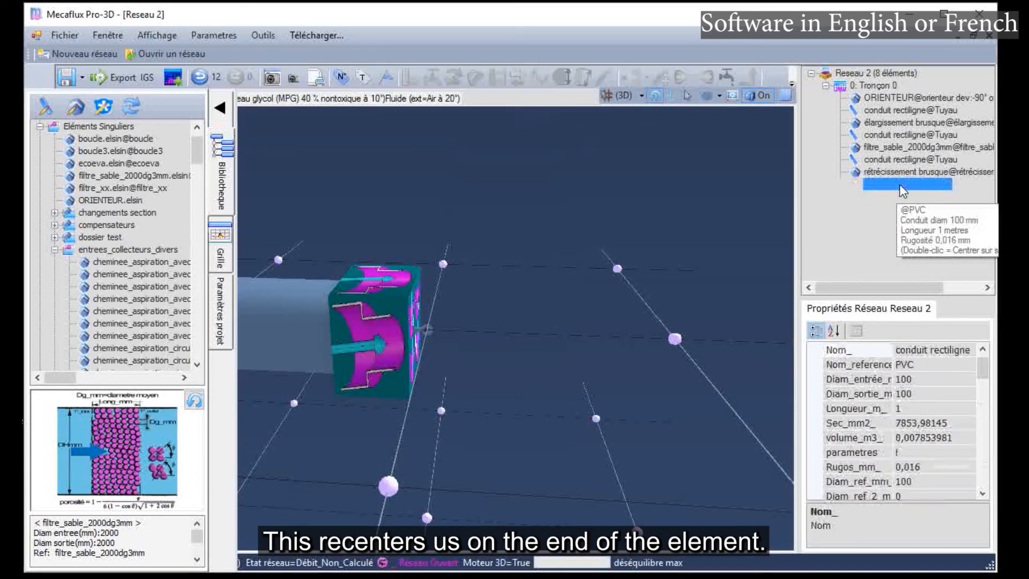
pyautogui.doubleClick(904, 185)
pyautogui.moveTo(563, 417); pyautogui.dragTo(415, 316)
pyautogui.scroll(-3, 563, 393)
pyautogui.scroll(3, 415, 315)
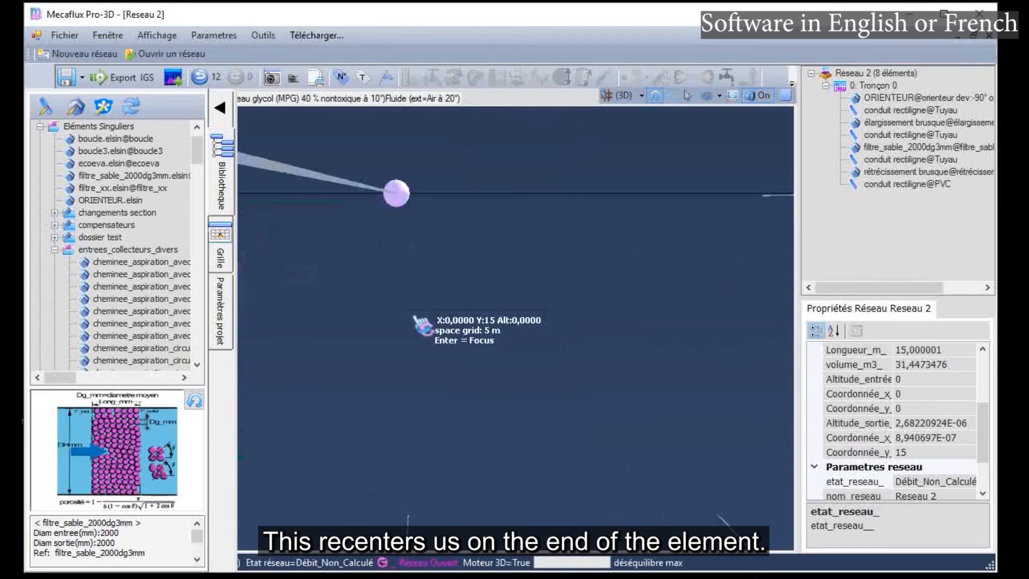
pyautogui.scroll(-5, 456, 347)
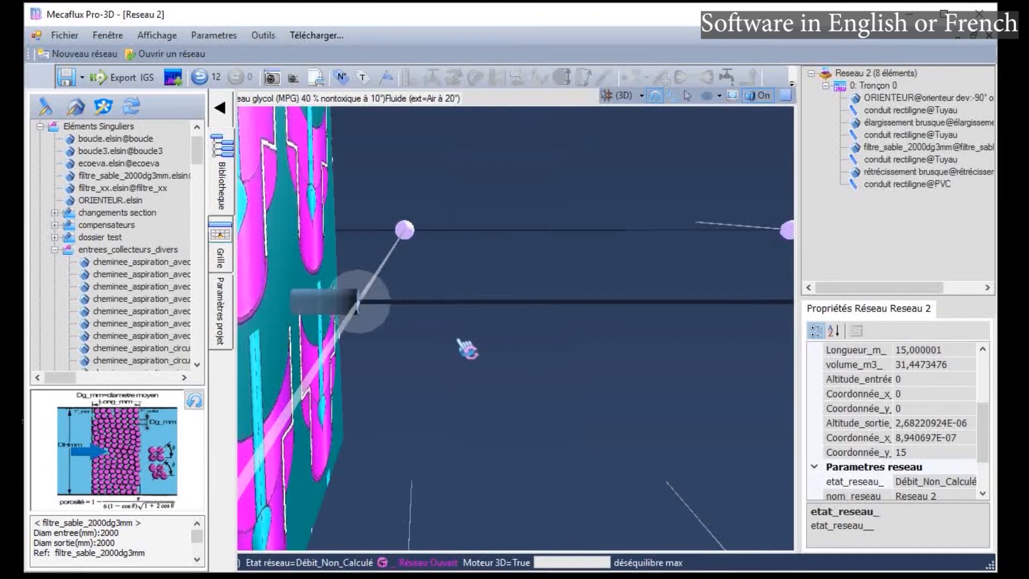
# Set the length of the 100 mm PVC conduit after the abrupt narrowing to 3 m and validate it.
pyautogui.click(317, 316)
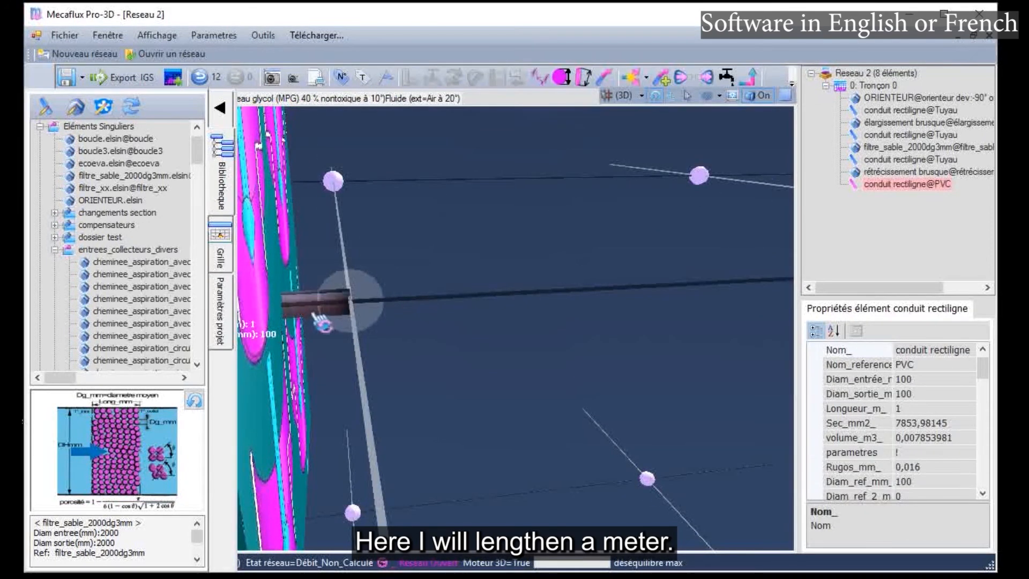
pyautogui.click(583, 77)
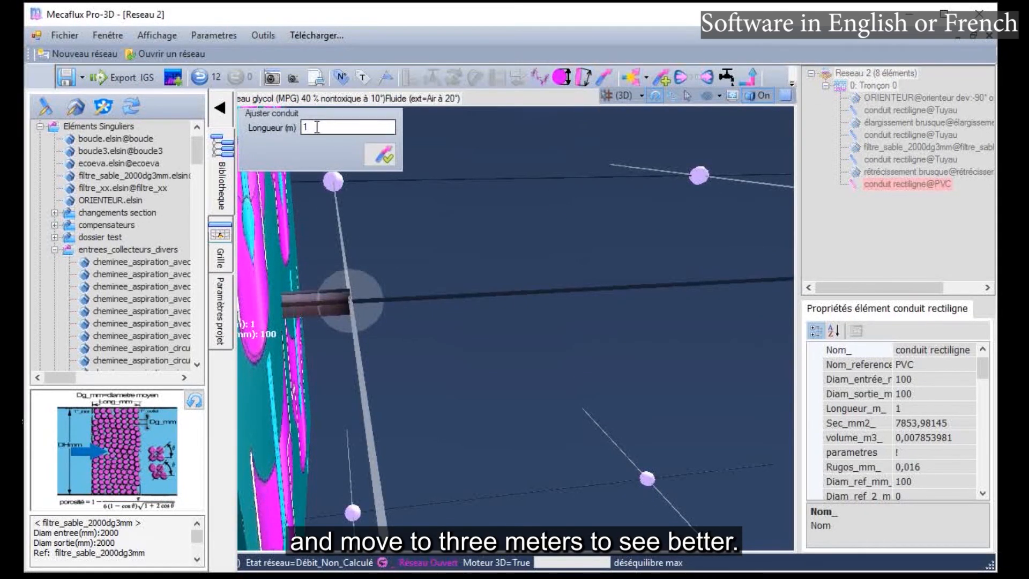
pyautogui.write('3')
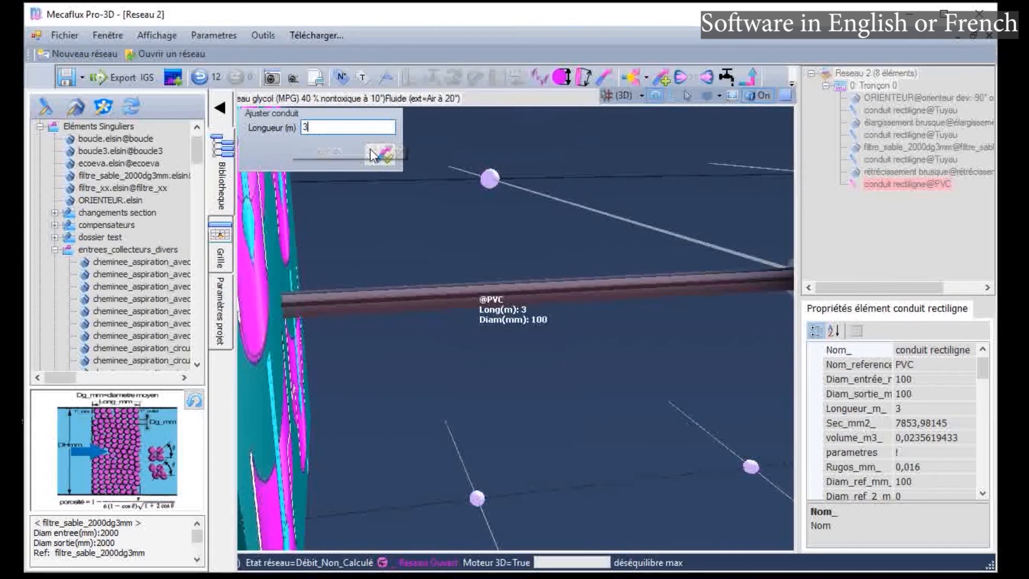
pyautogui.click(383, 155)
# Collapse the element library and view the whole network around the sand filter.
pyautogui.scroll(-8, 402, 256)
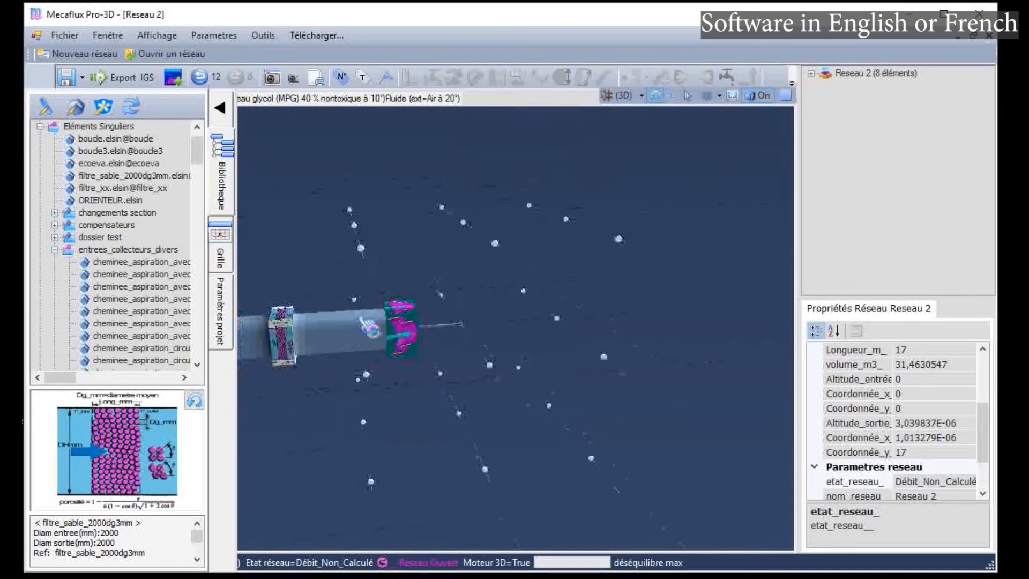
pyautogui.scroll(2, 314, 316)
pyautogui.scroll(-3, 309, 290)
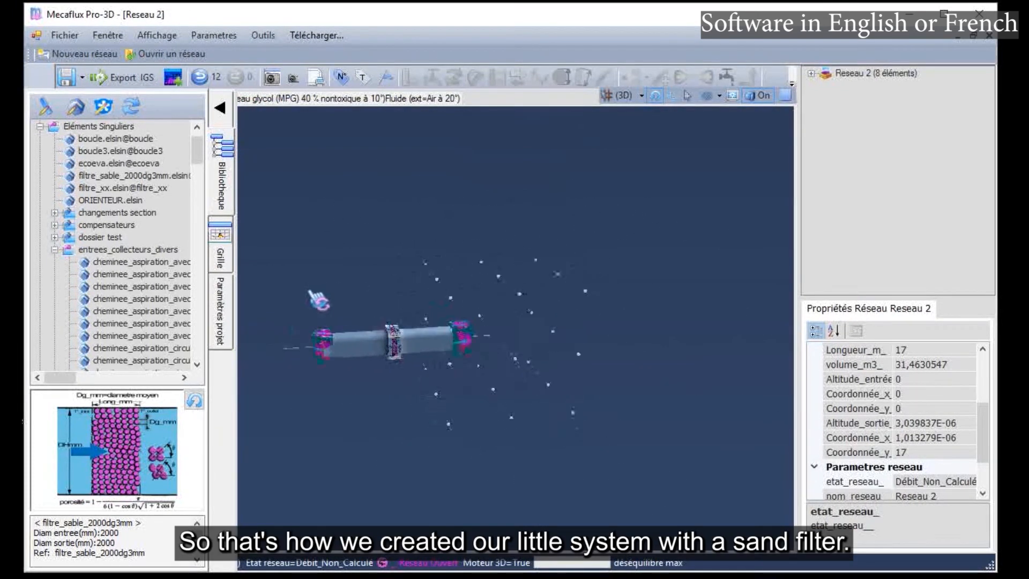
pyautogui.scroll(4, 310, 291)
pyautogui.scroll(-1, 310, 292)
pyautogui.click(222, 107)
pyautogui.moveTo(399, 273); pyautogui.dragTo(404, 256)
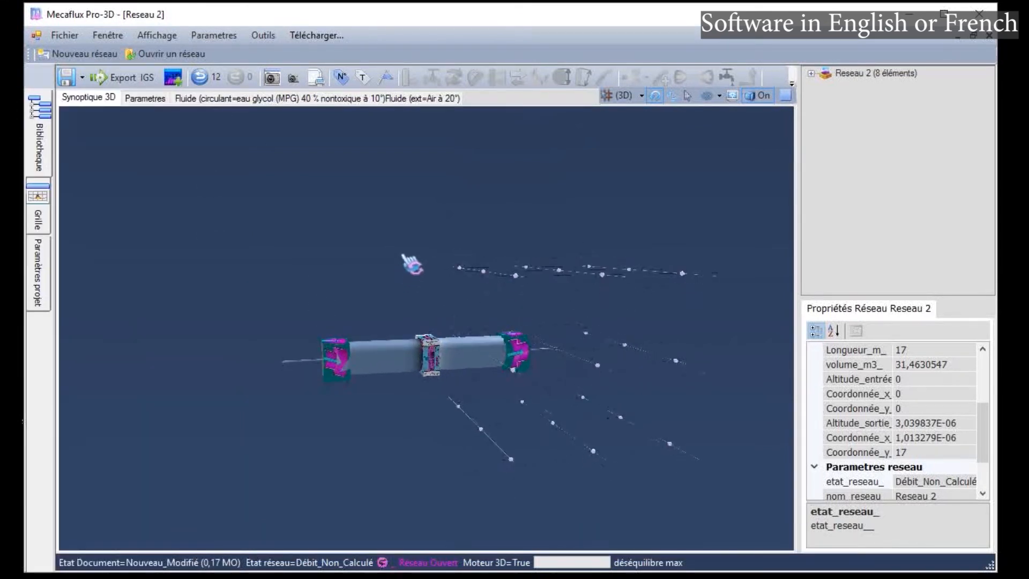
# Change the network's circulating fluid to eau H2O at 10 °C and return to the 3D synoptic.
pyautogui.click(209, 101)
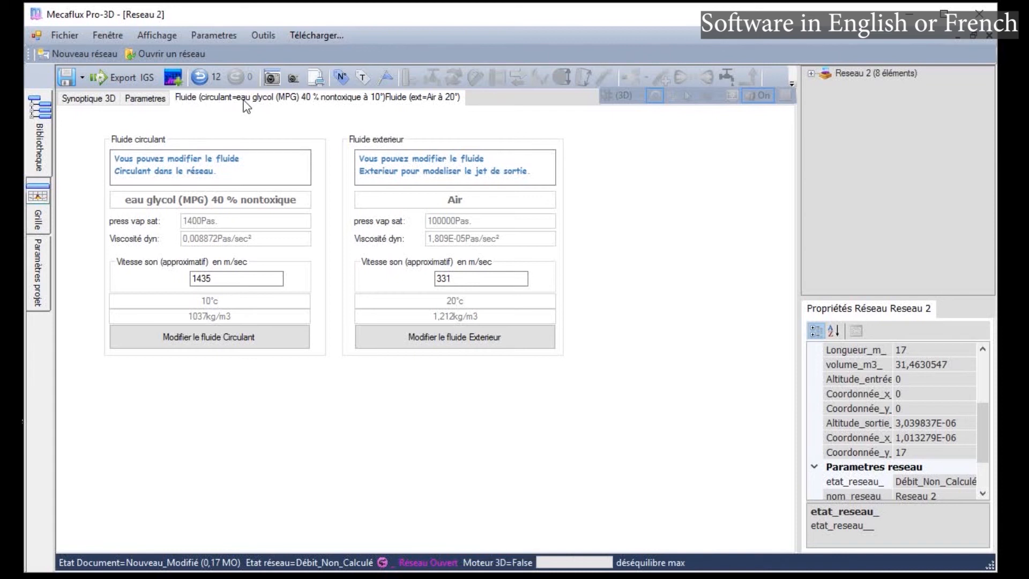
pyautogui.click(213, 337)
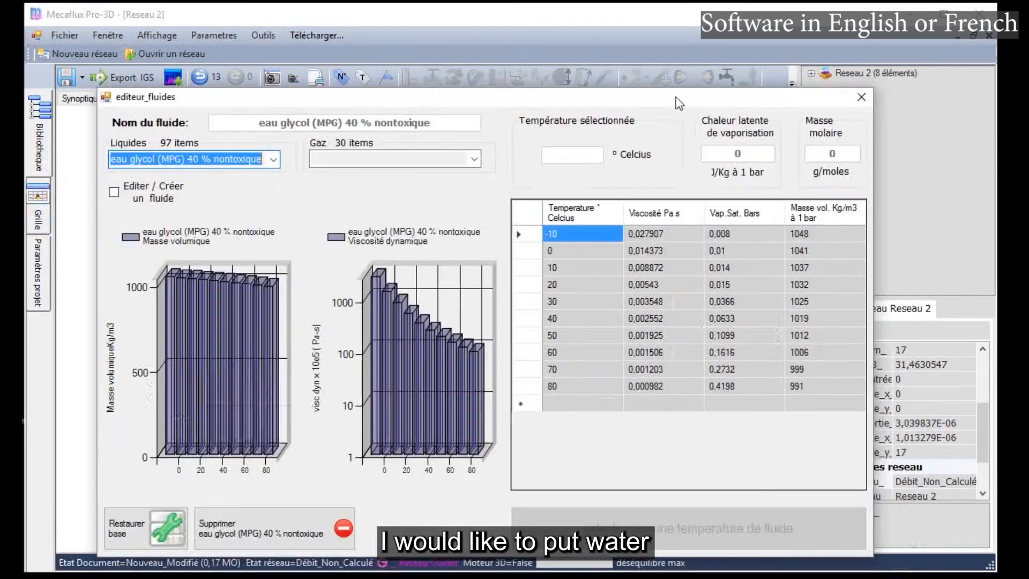
pyautogui.click(265, 159)
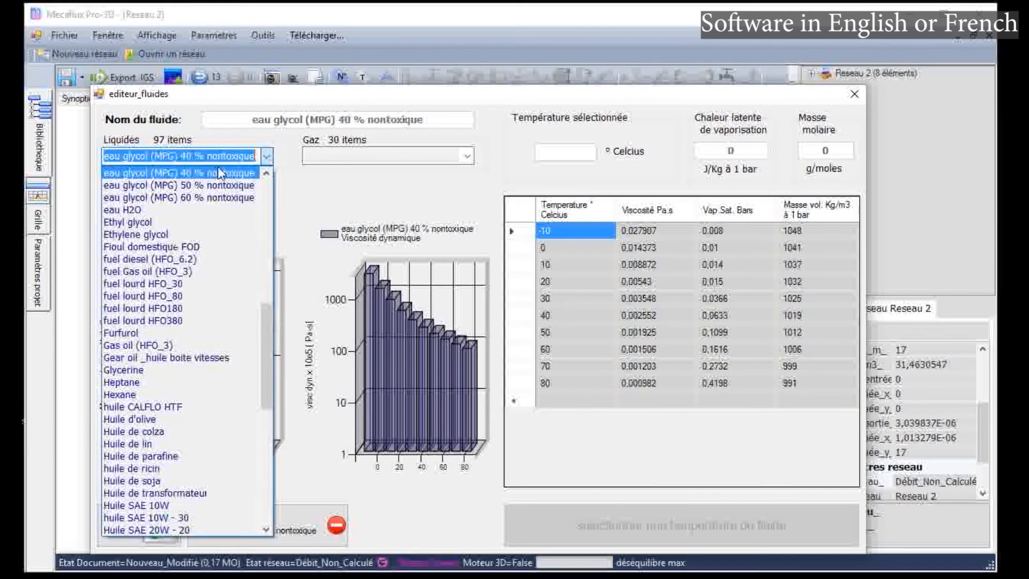
pyautogui.click(157, 205)
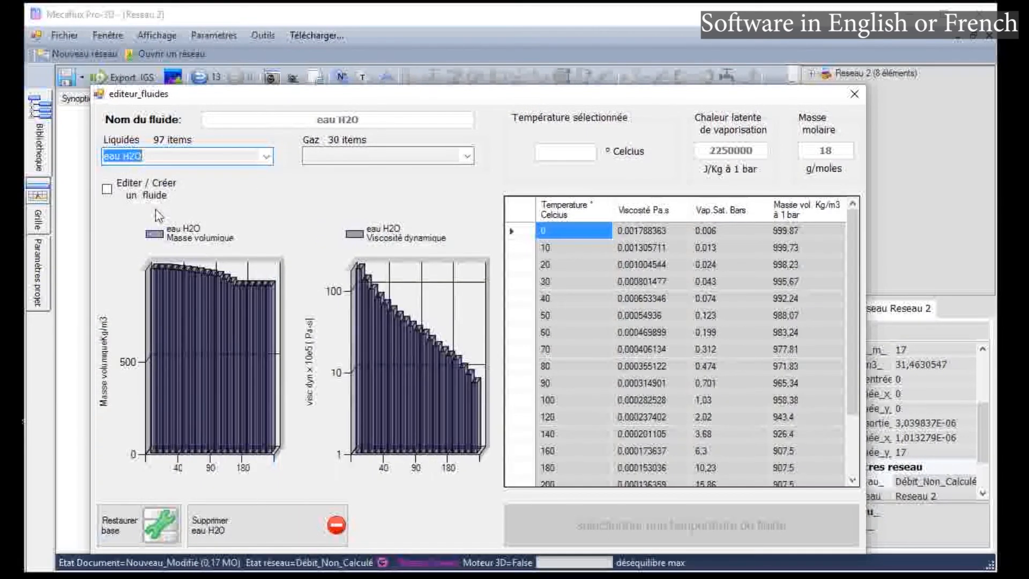
pyautogui.click(567, 264)
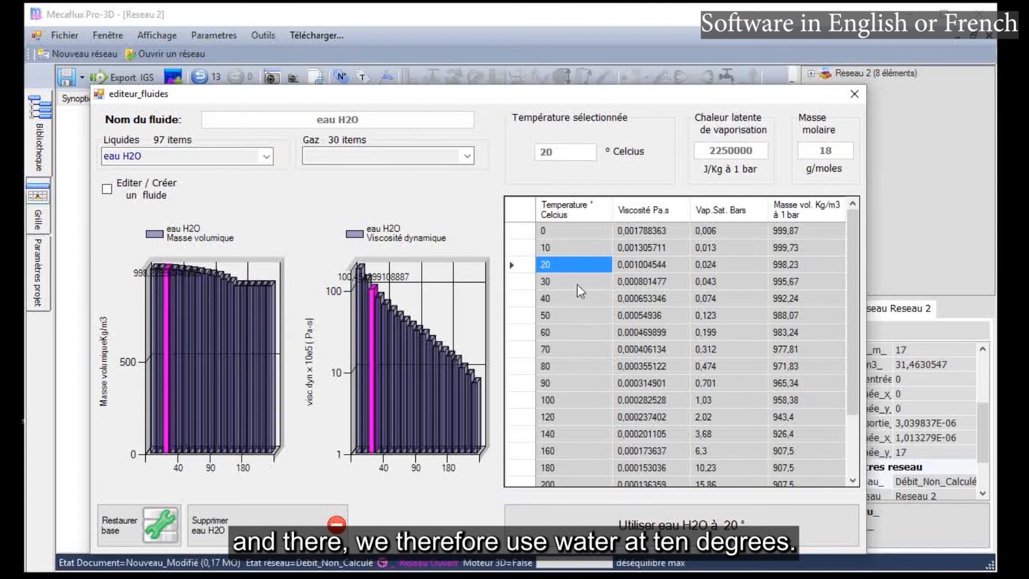
pyautogui.click(670, 528)
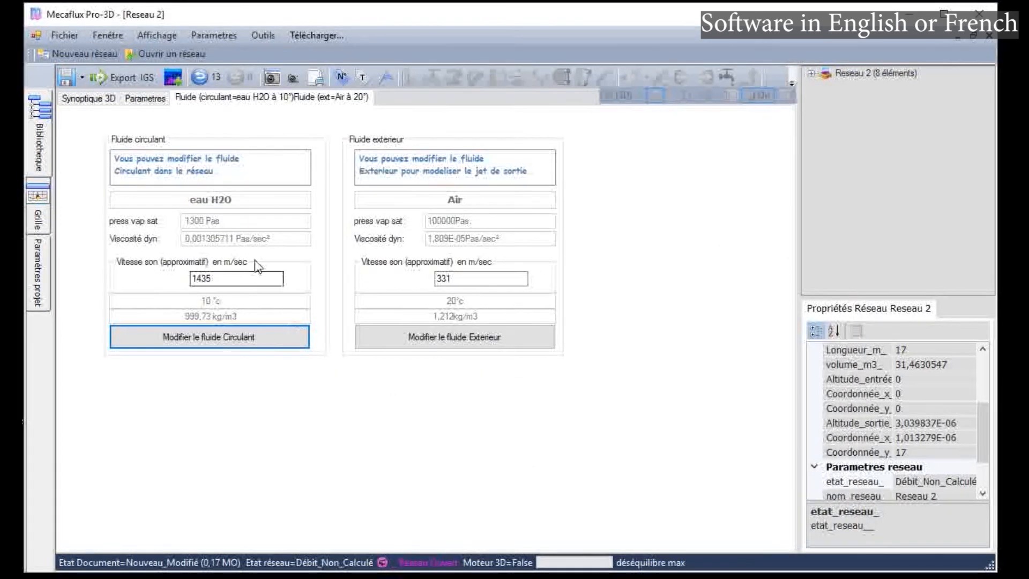
pyautogui.click(82, 98)
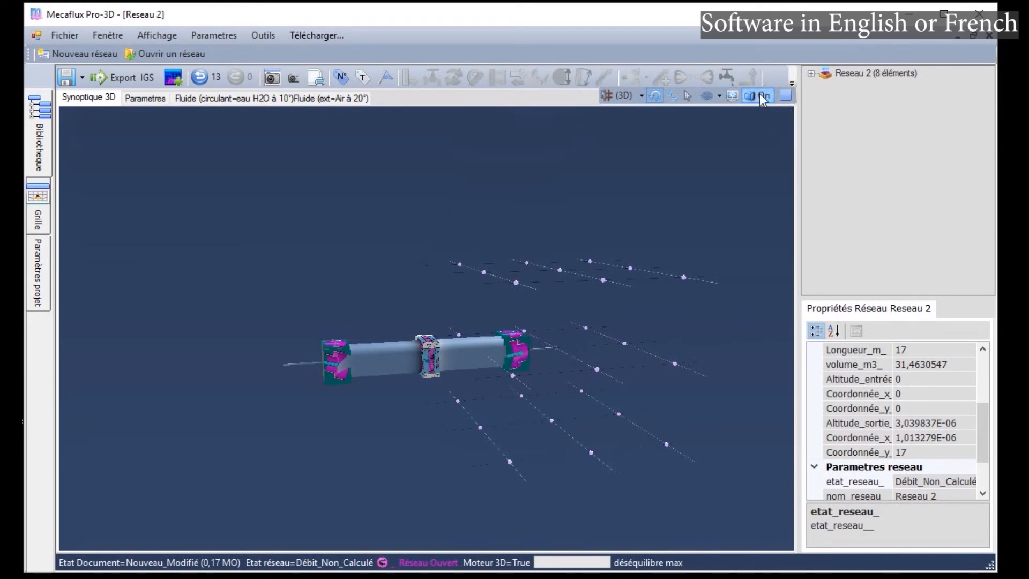
# Widen the program window until the generator commands are directly accessible.
pyautogui.click(792, 83)
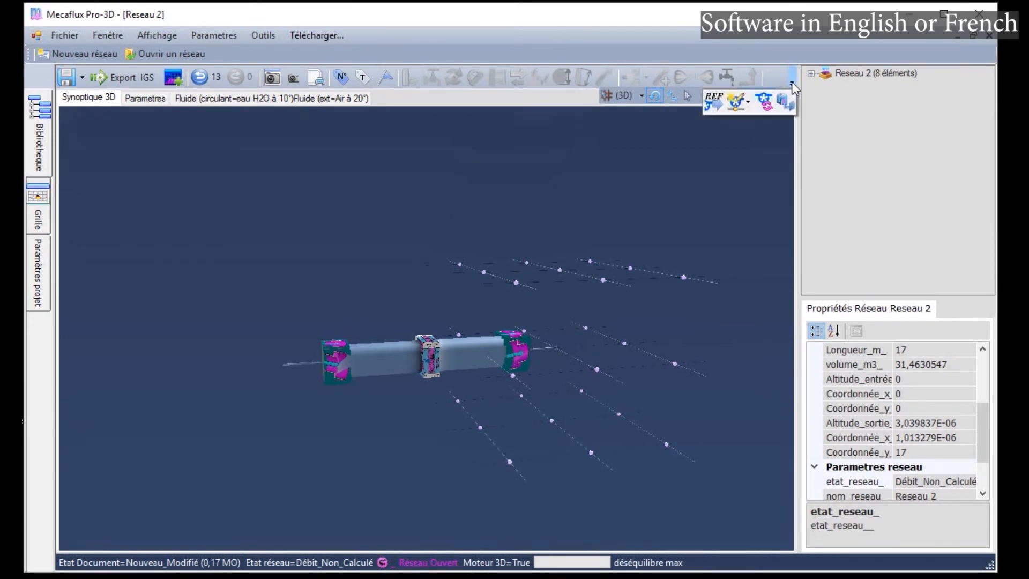
pyautogui.click(726, 162)
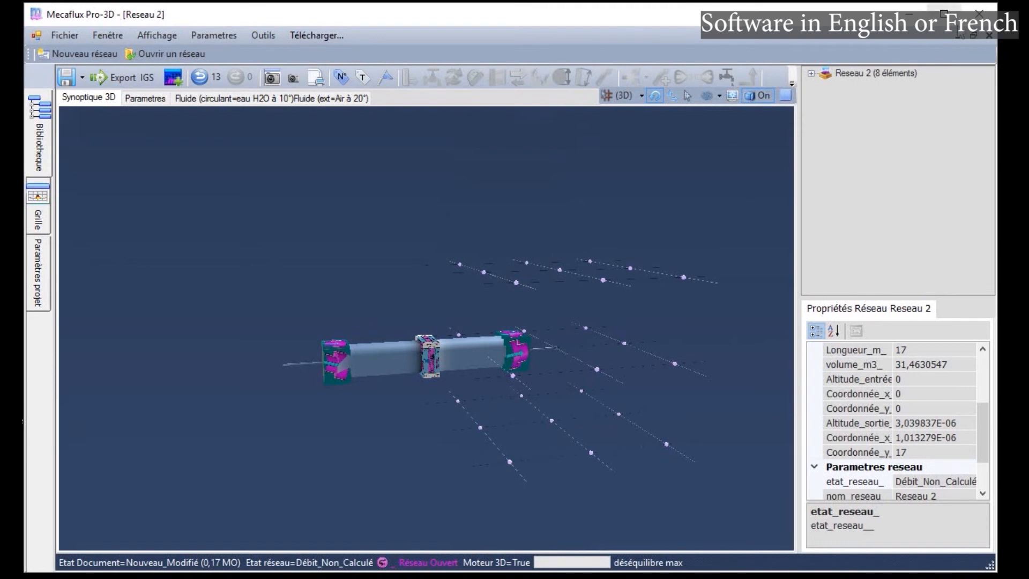
pyautogui.moveTo(839, 19); pyautogui.dragTo(585, 38)
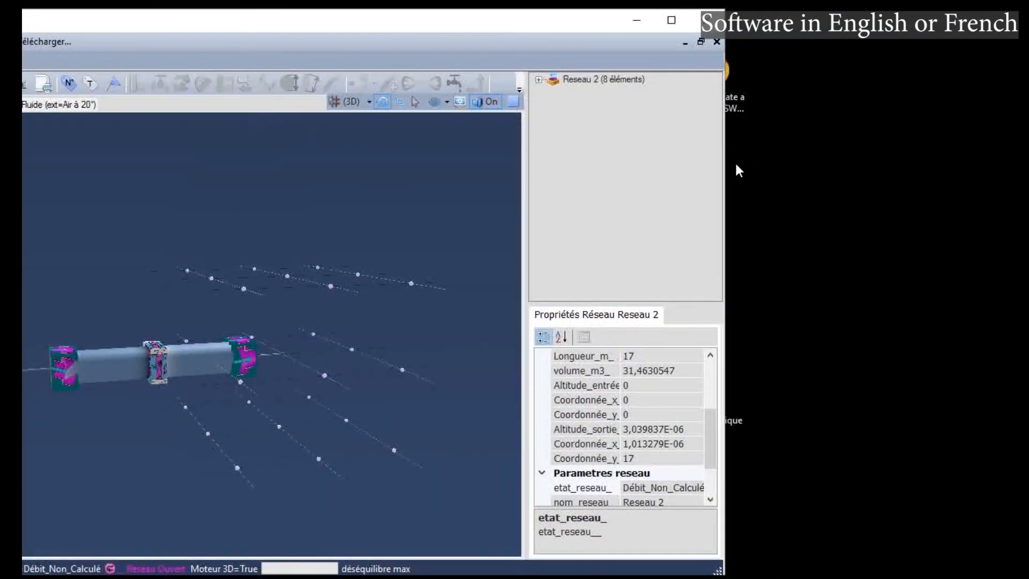
pyautogui.moveTo(725, 165); pyautogui.dragTo(1000, 178)
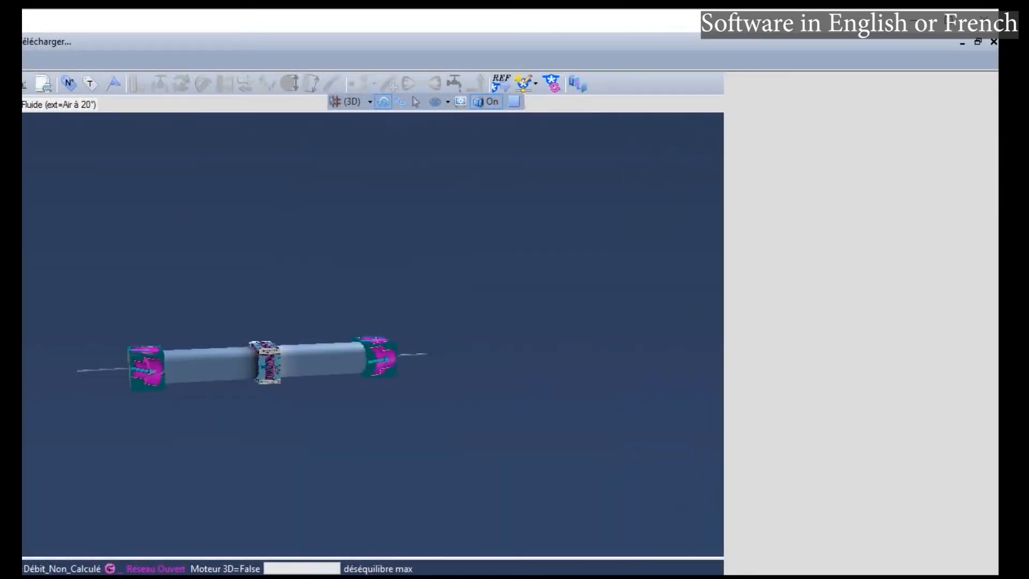
pyautogui.moveTo(625, 20); pyautogui.dragTo(670, 14)
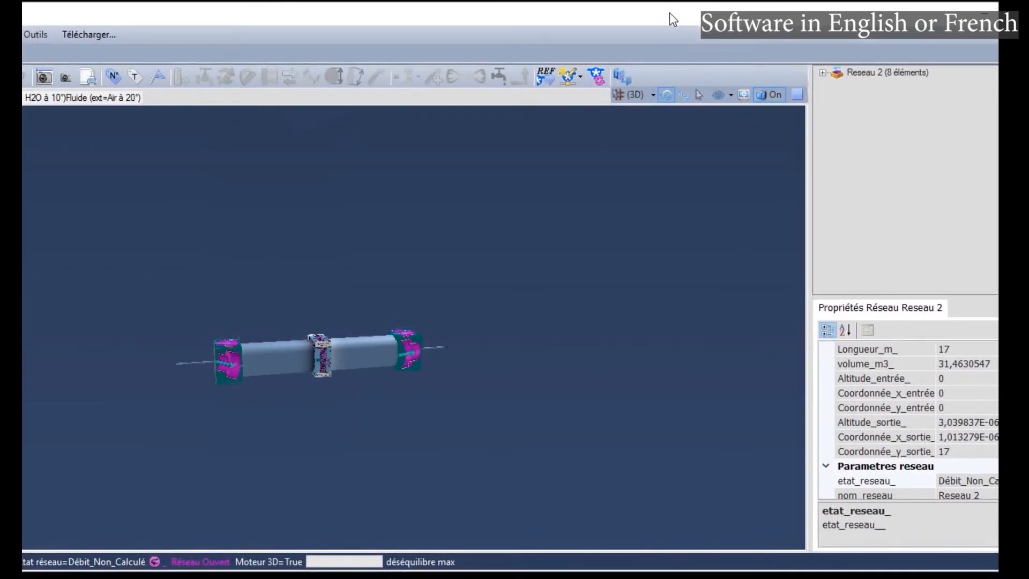
# Create a test generator that delivers 200 m3/h, run the flow test and acknowledge the message.
pyautogui.click(583, 77)
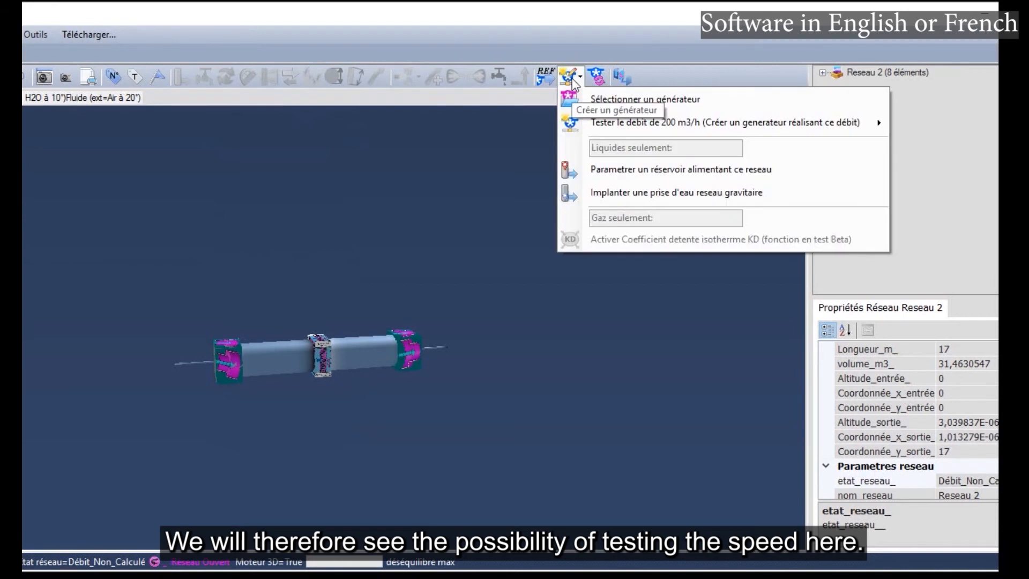
pyautogui.moveTo(609, 127)
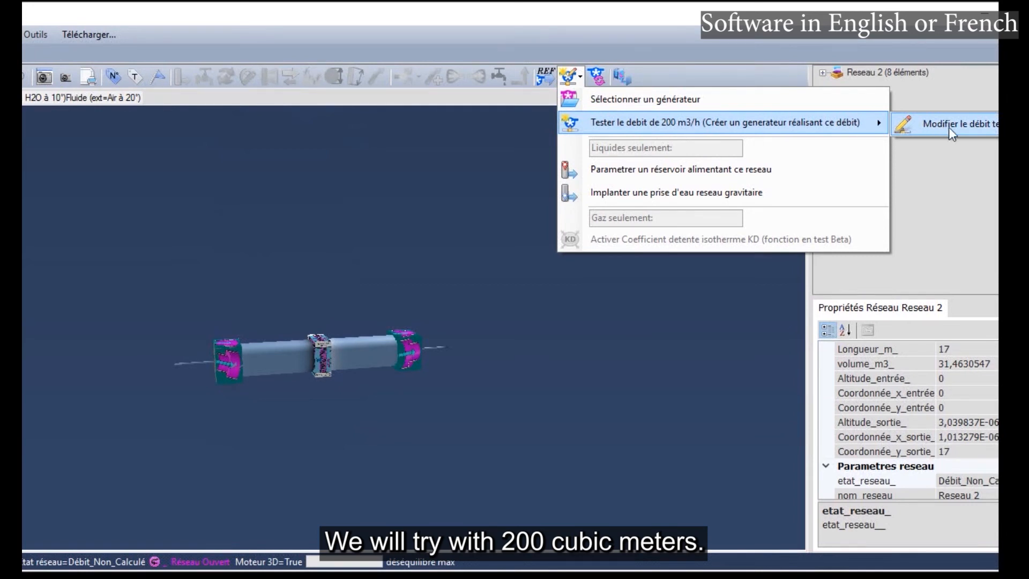
pyautogui.click(979, 124)
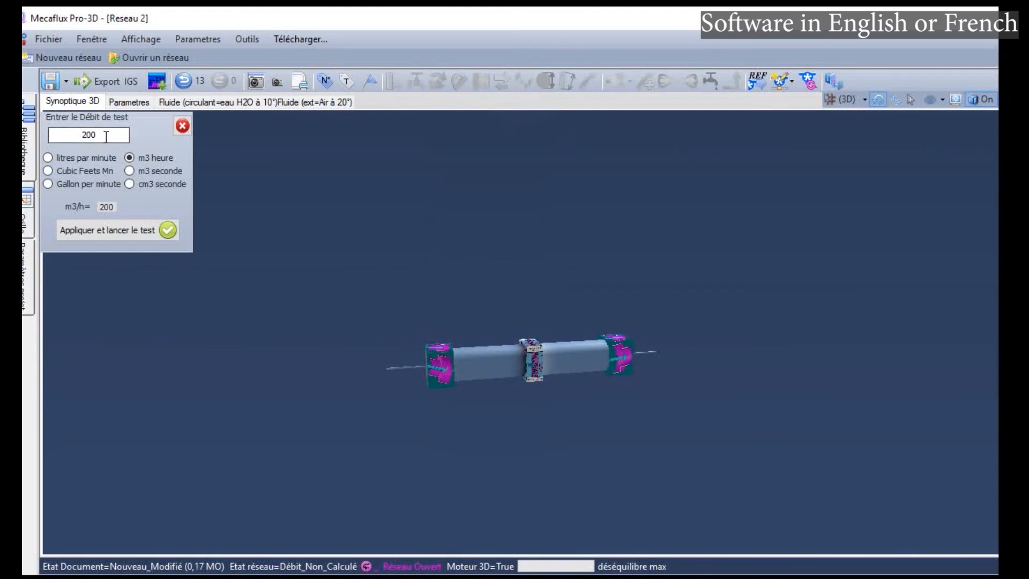
pyautogui.click(114, 229)
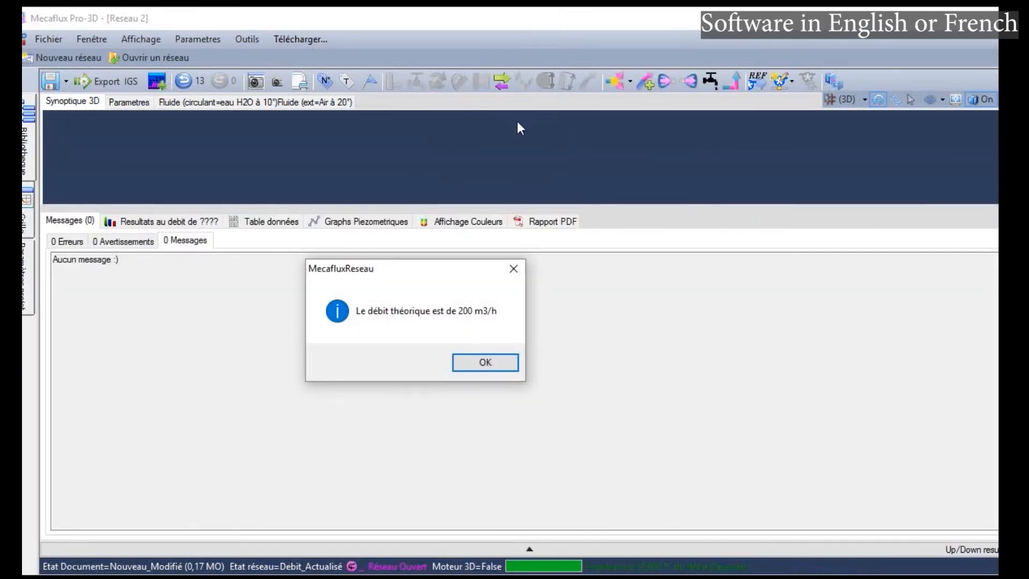
pyautogui.click(485, 361)
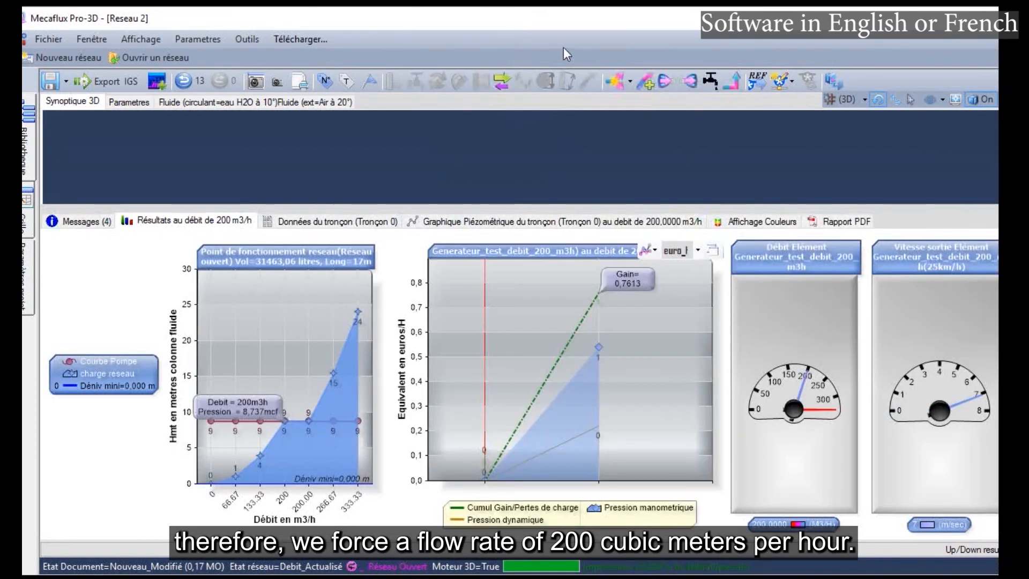
# Deselect the test generator to show the whole network's results and enlarge the 3D view above them.
pyautogui.click(783, 81)
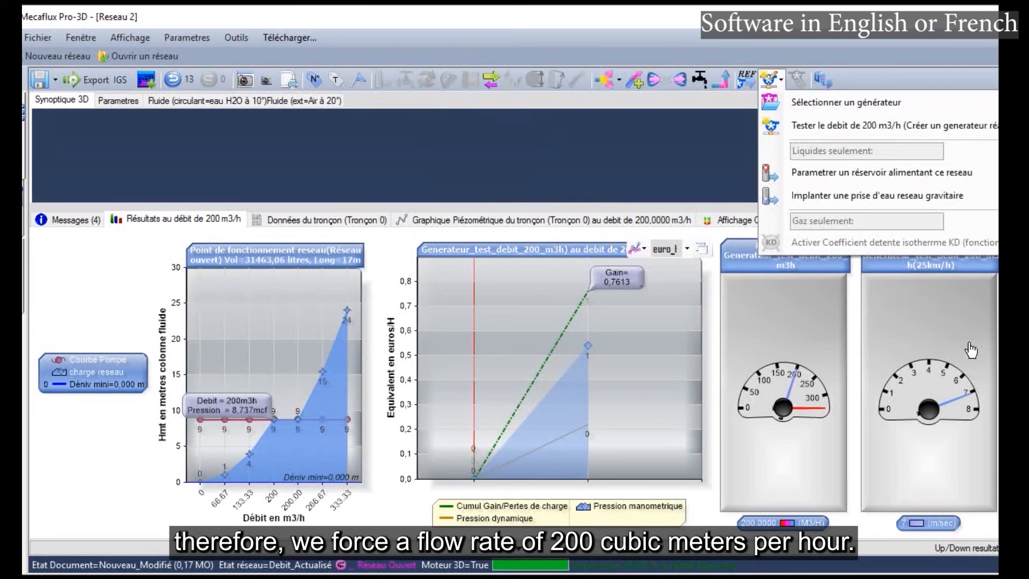
pyautogui.click(846, 103)
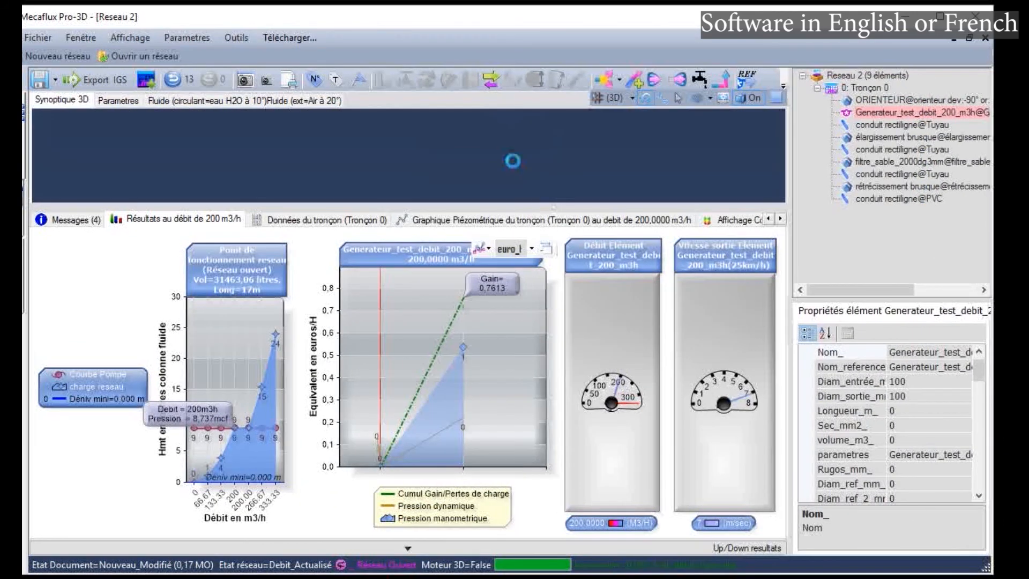
pyautogui.click(518, 178)
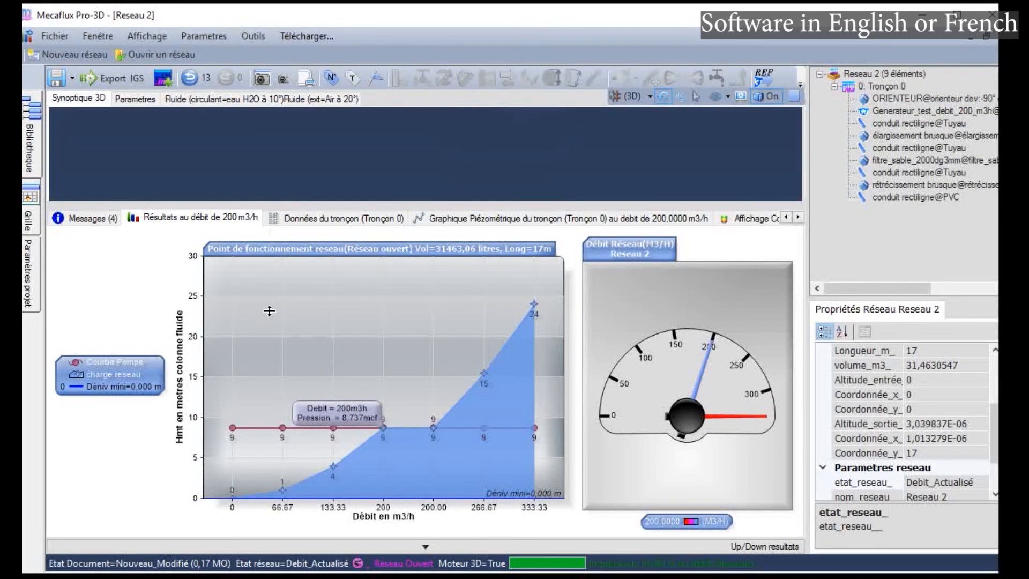
pyautogui.moveTo(262, 368); pyautogui.dragTo(261, 377)
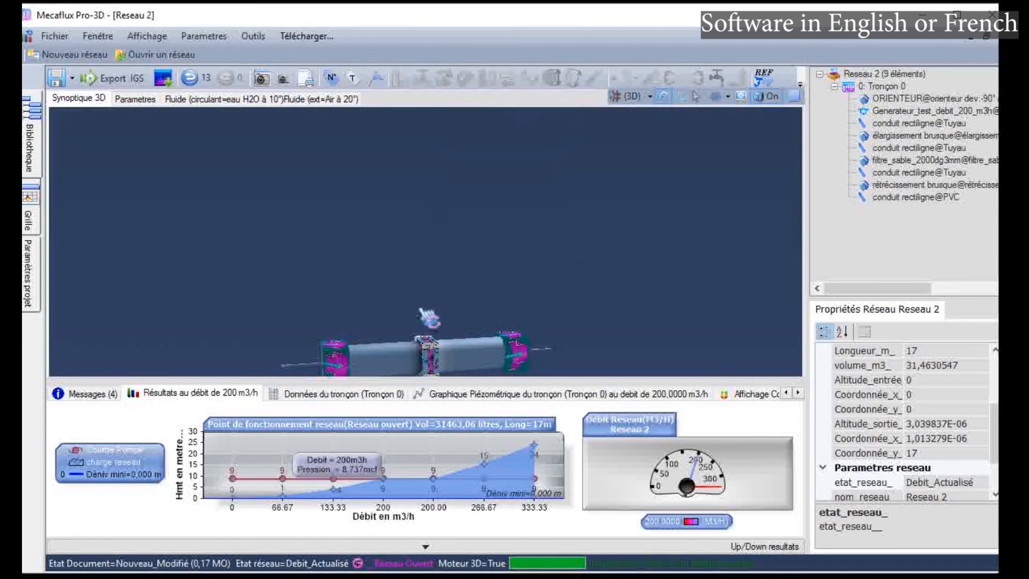
# Centre the 3D view on the PVC outlet conduit and examine the sand filter network and its test generator.
pyautogui.scroll(-2, 421, 310)
pyautogui.scroll(3, 424, 343)
pyautogui.scroll(-2, 423, 343)
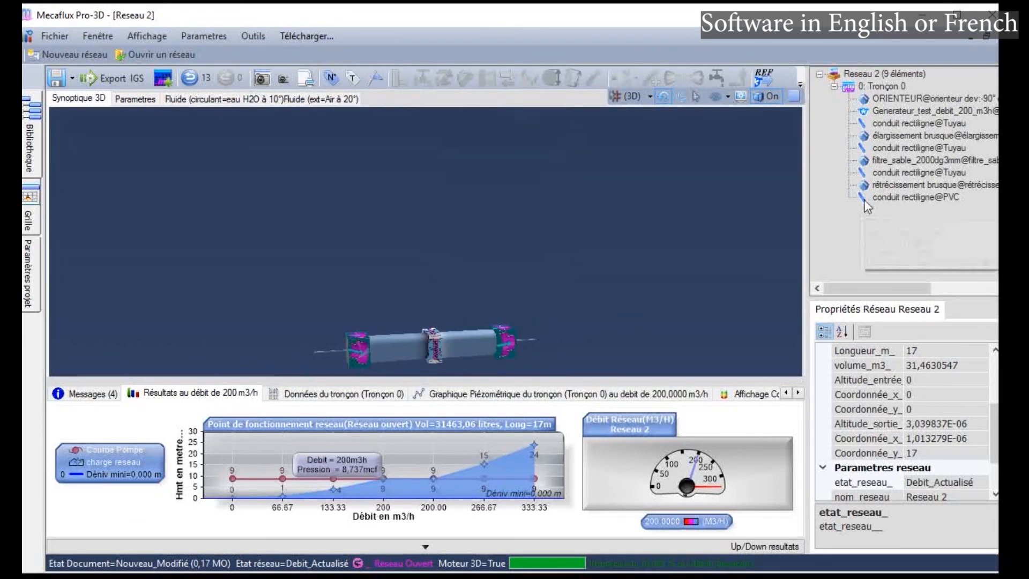
pyautogui.click(894, 198)
pyautogui.click(575, 284)
pyautogui.moveTo(258, 336)
pyautogui.mouseDown()
pyautogui.moveTo(234, 343)
pyautogui.moveTo(221, 332)
pyautogui.moveTo(262, 344)
pyautogui.moveTo(248, 321)
pyautogui.mouseUp()
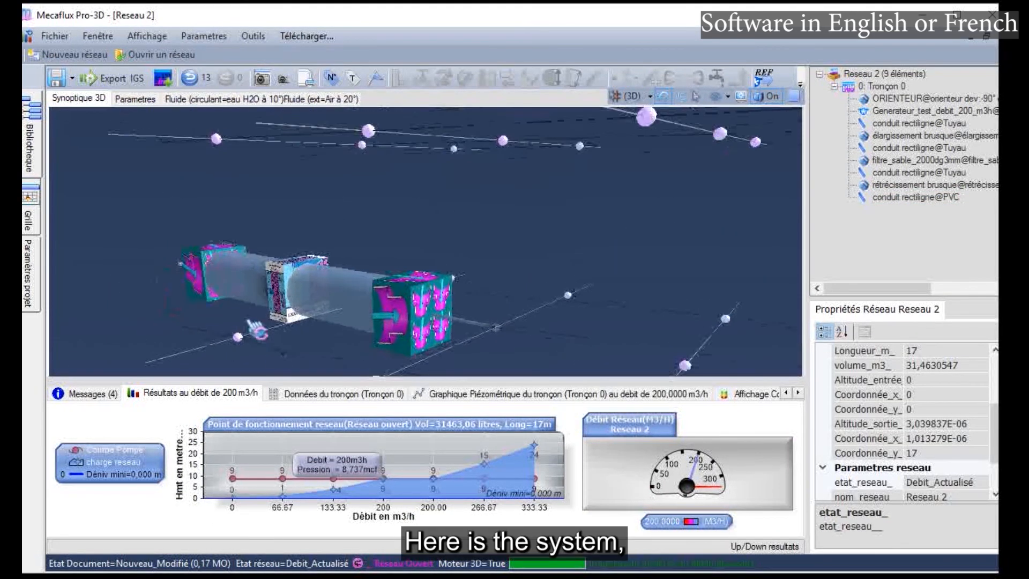
pyautogui.moveTo(168, 264); pyautogui.dragTo(161, 276)
pyautogui.click(155, 270)
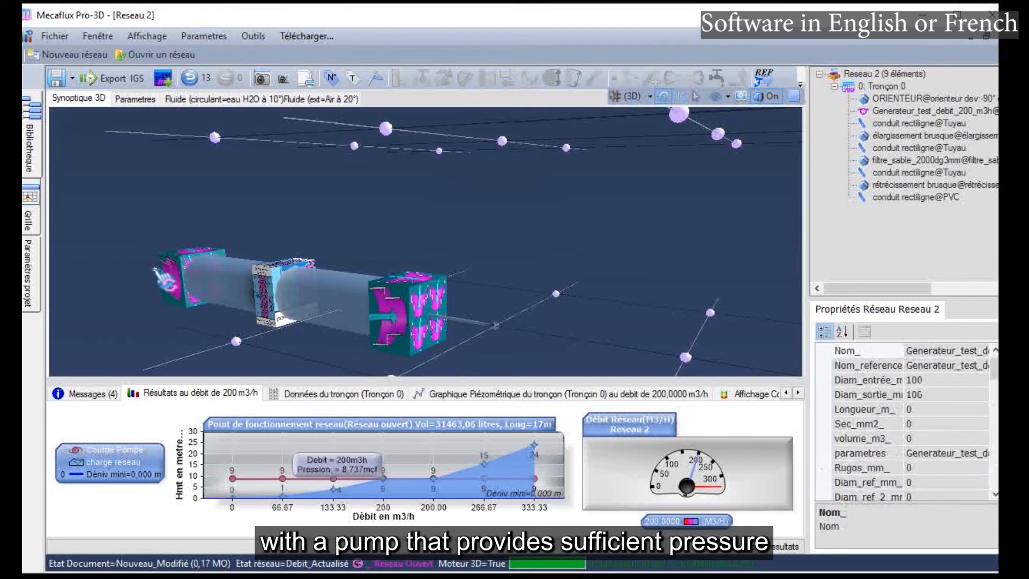
pyautogui.click(321, 231)
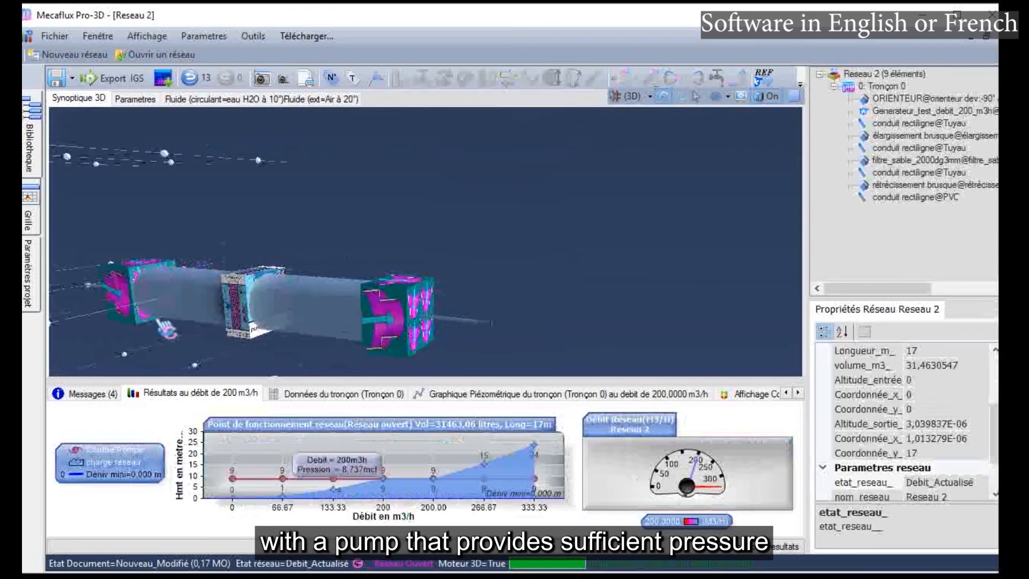
# Centre the 3D view on the 200 m3/h test generator and examine the network from its inlet end.
pyautogui.doubleClick(901, 110)
pyautogui.click(560, 256)
pyautogui.moveTo(551, 248); pyautogui.dragTo(466, 322)
pyautogui.scroll(-5, 713, 300)
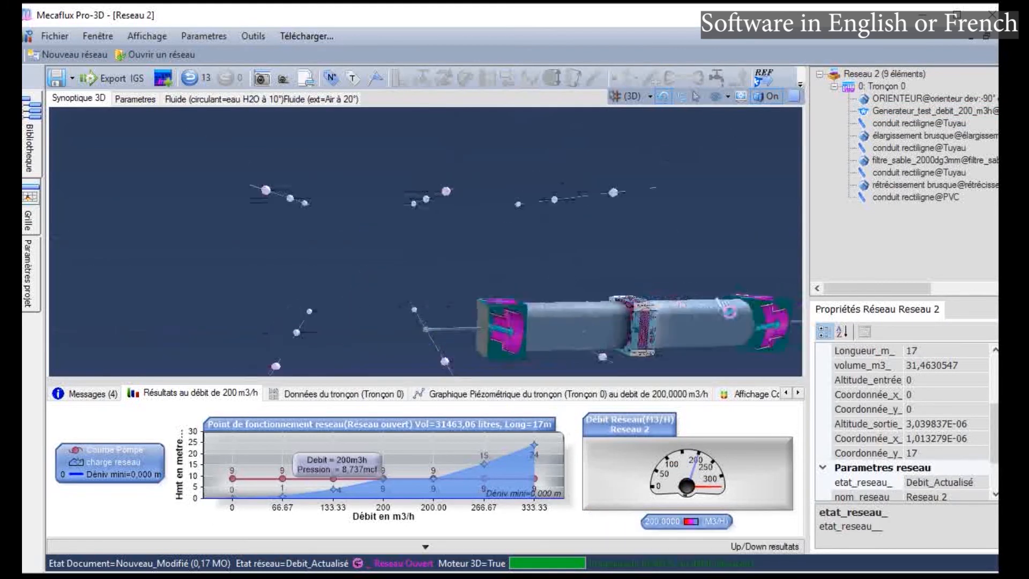
pyautogui.moveTo(720, 300); pyautogui.dragTo(654, 324)
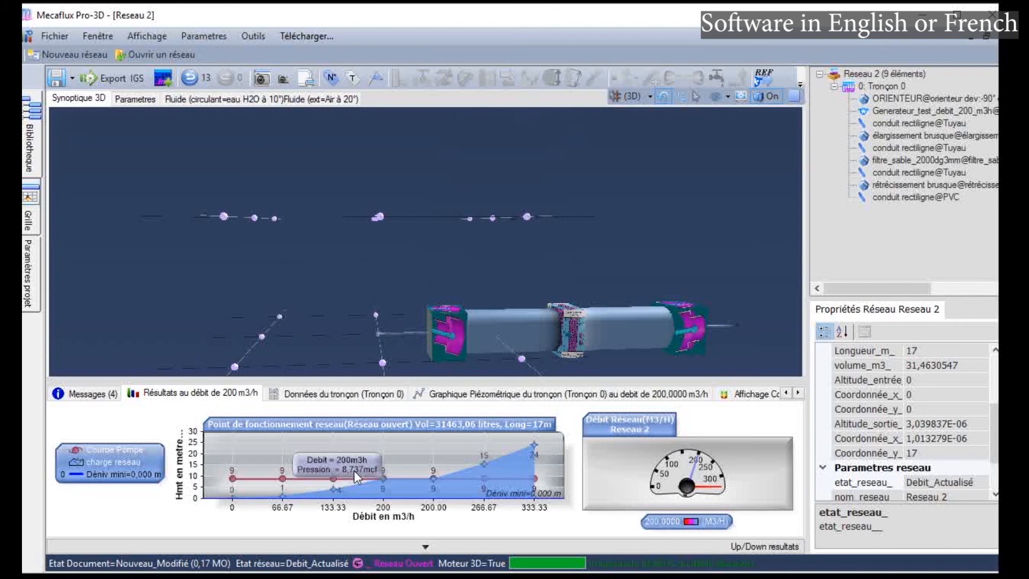
# Select the test generator, display its pressure results in bar and enlarge the results area.
pyautogui.click(523, 347)
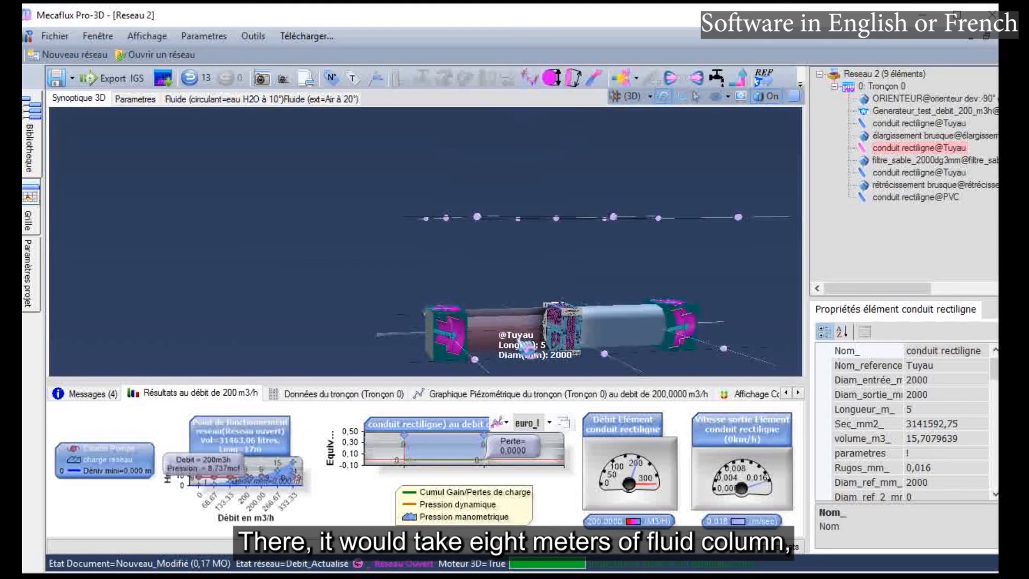
pyautogui.click(892, 111)
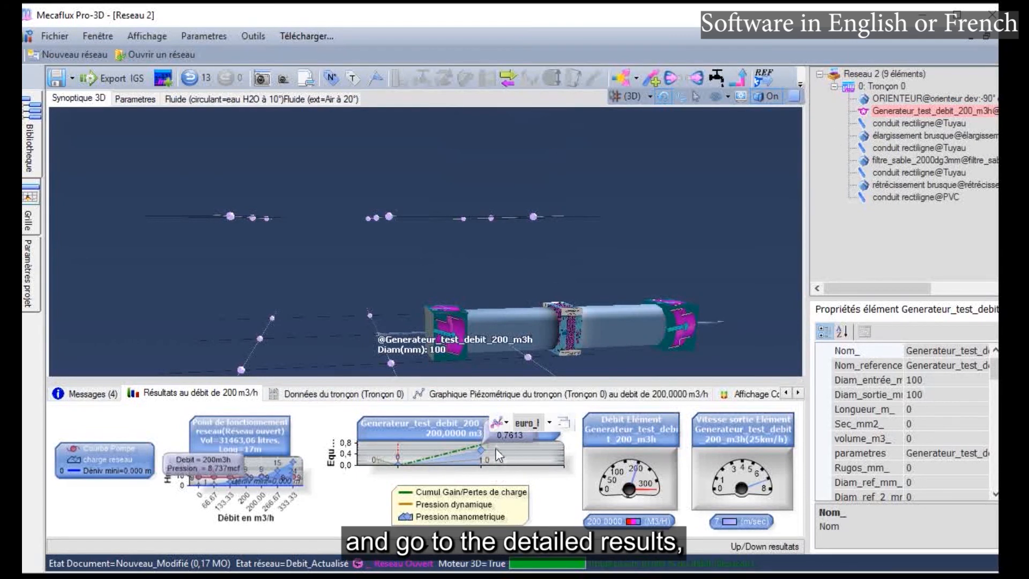
pyautogui.click(548, 422)
pyautogui.click(535, 450)
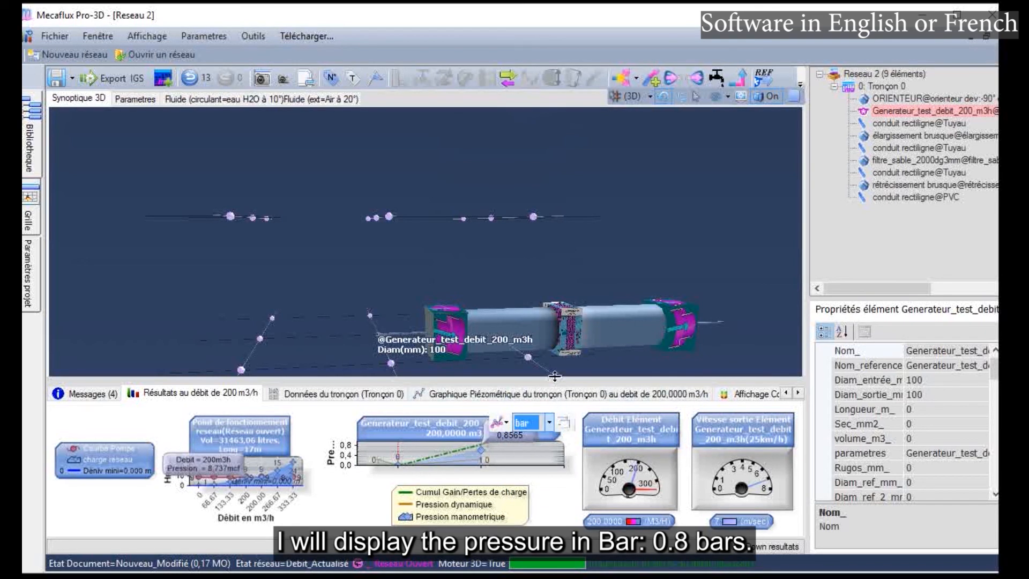
pyautogui.moveTo(559, 380); pyautogui.dragTo(559, 348)
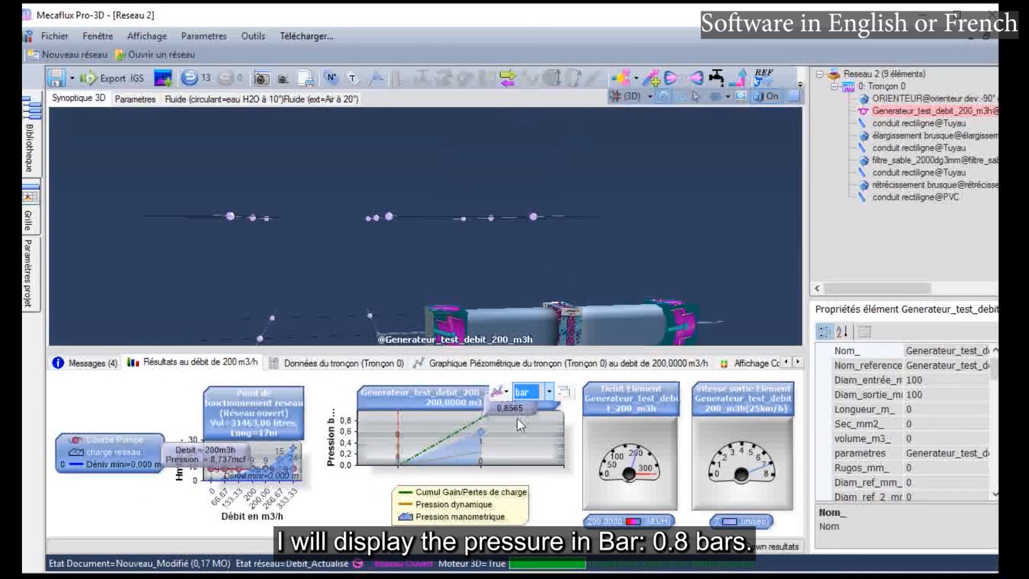
pyautogui.moveTo(808, 343); pyautogui.dragTo(836, 343)
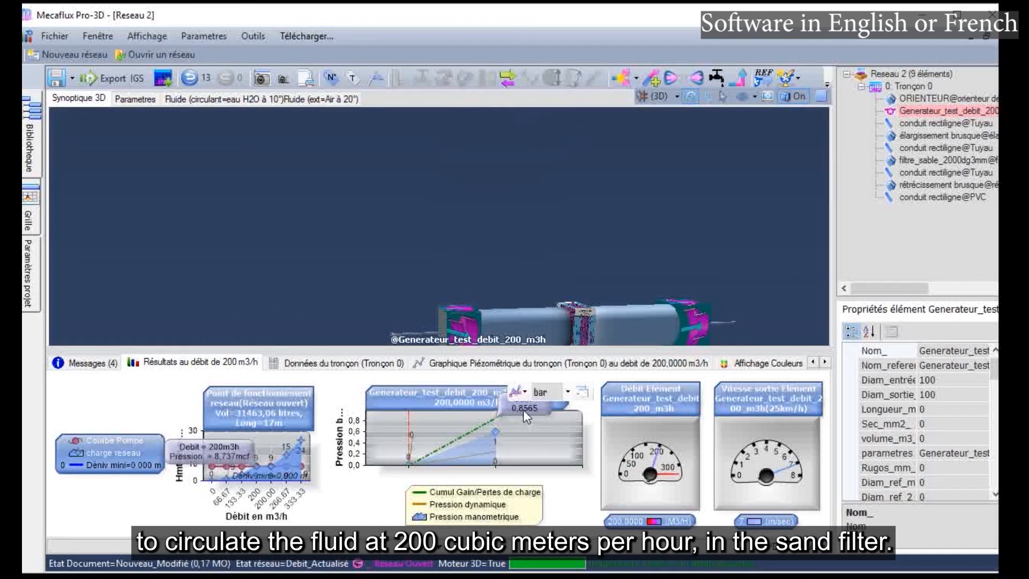
# Recentre the 3D view on the test generator, orbit the network and select the 2000 mm sand filter.
pyautogui.scroll(-2, 480, 329)
pyautogui.scroll(1, 488, 324)
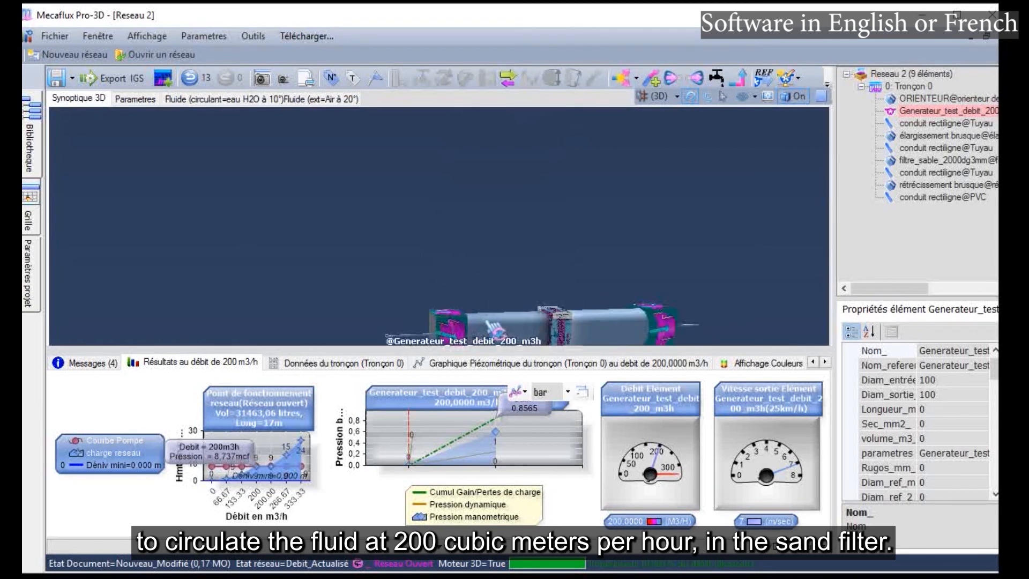
pyautogui.doubleClick(903, 111)
pyautogui.moveTo(508, 248); pyautogui.dragTo(729, 293)
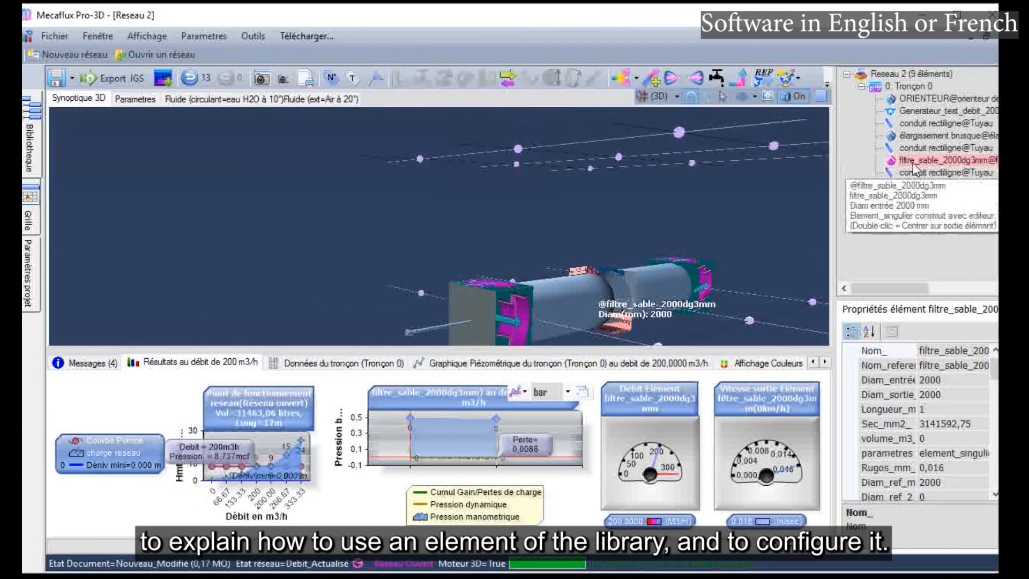
# Open the element library and collapse the entrees_collecteurs_divers and grilles garnissages folders.
pyautogui.click(31, 148)
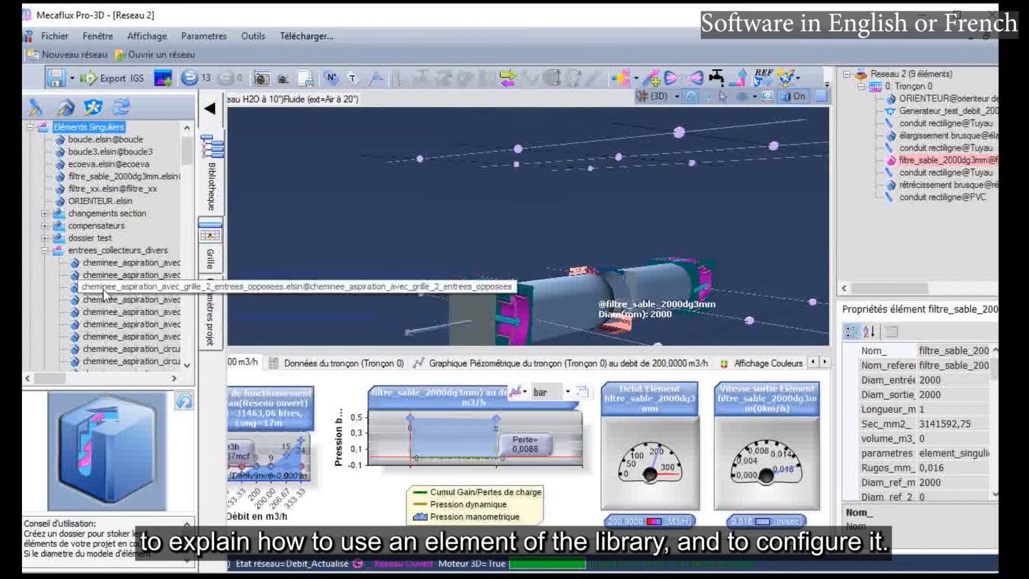
pyautogui.click(44, 251)
pyautogui.click(44, 262)
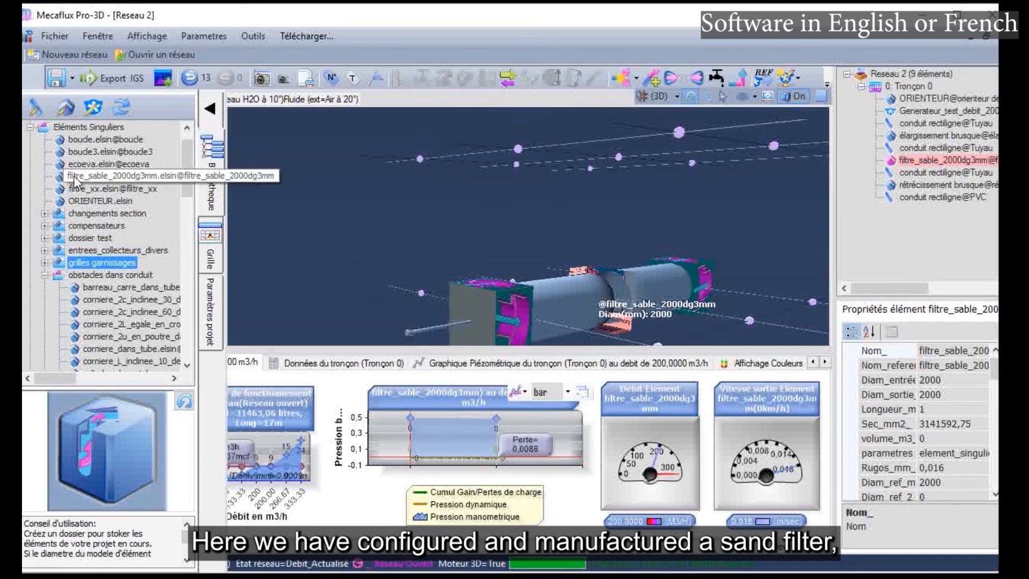
# Display the sand filter's pressure loss in pascal, and return to the results of the whole network.
pyautogui.moveTo(694, 285); pyautogui.dragTo(604, 308)
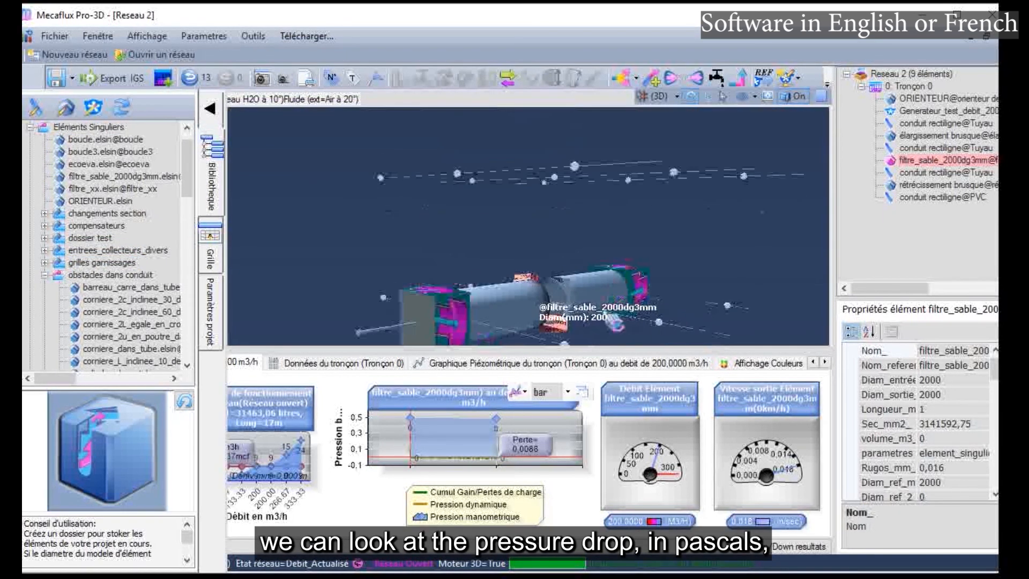
pyautogui.click(548, 252)
pyautogui.click(933, 160)
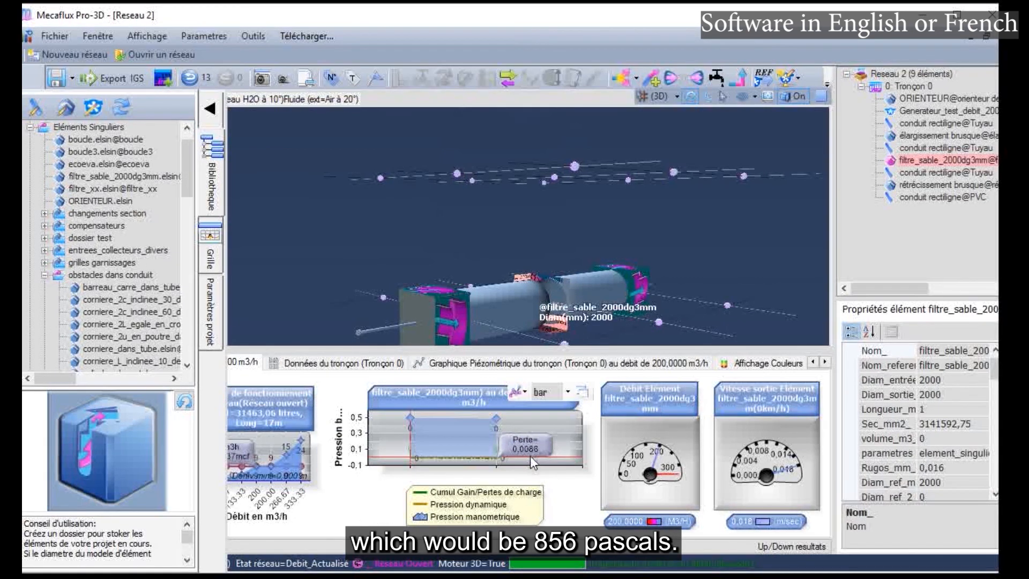
pyautogui.click(569, 396)
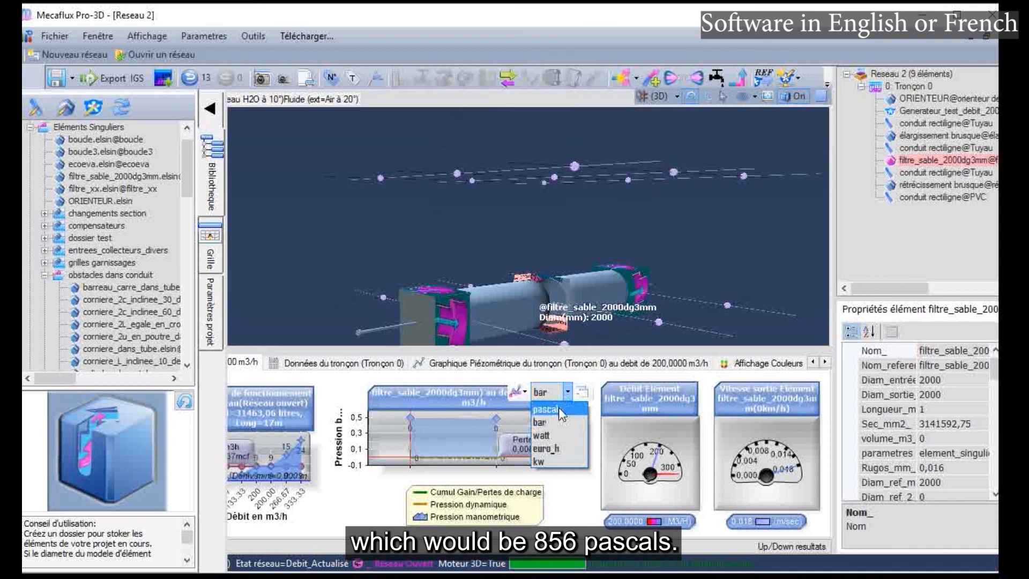
pyautogui.click(558, 407)
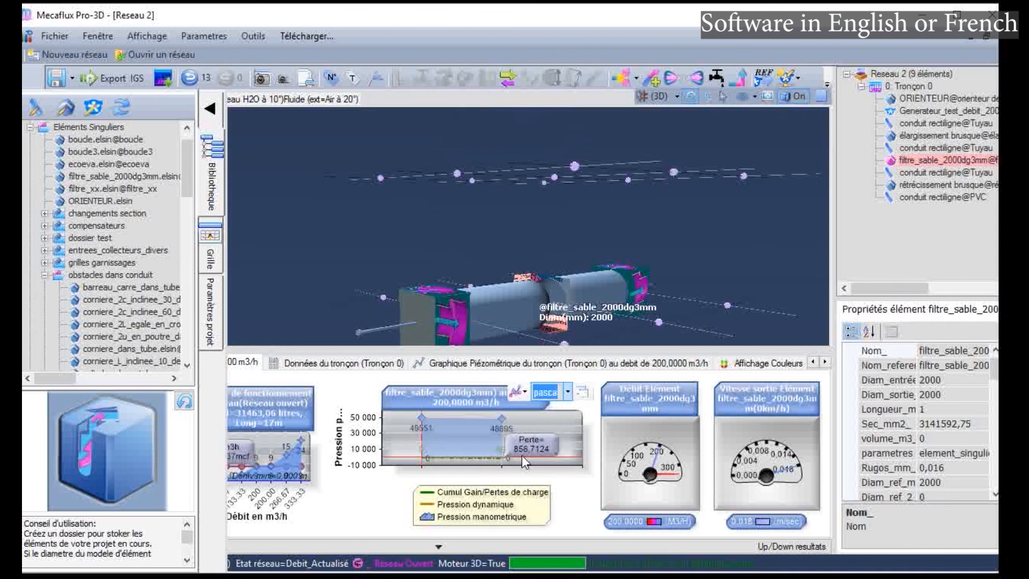
pyautogui.click(720, 225)
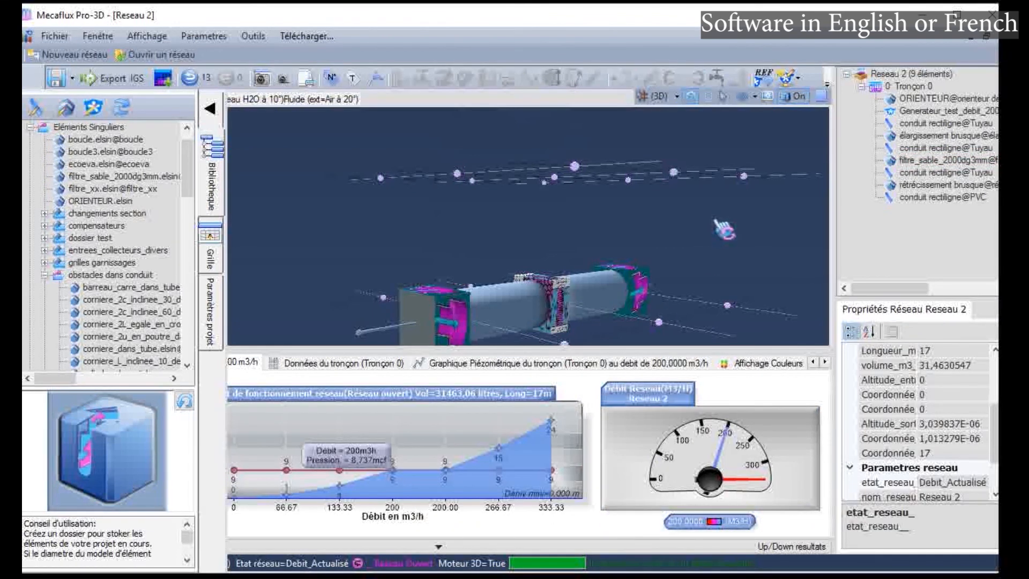